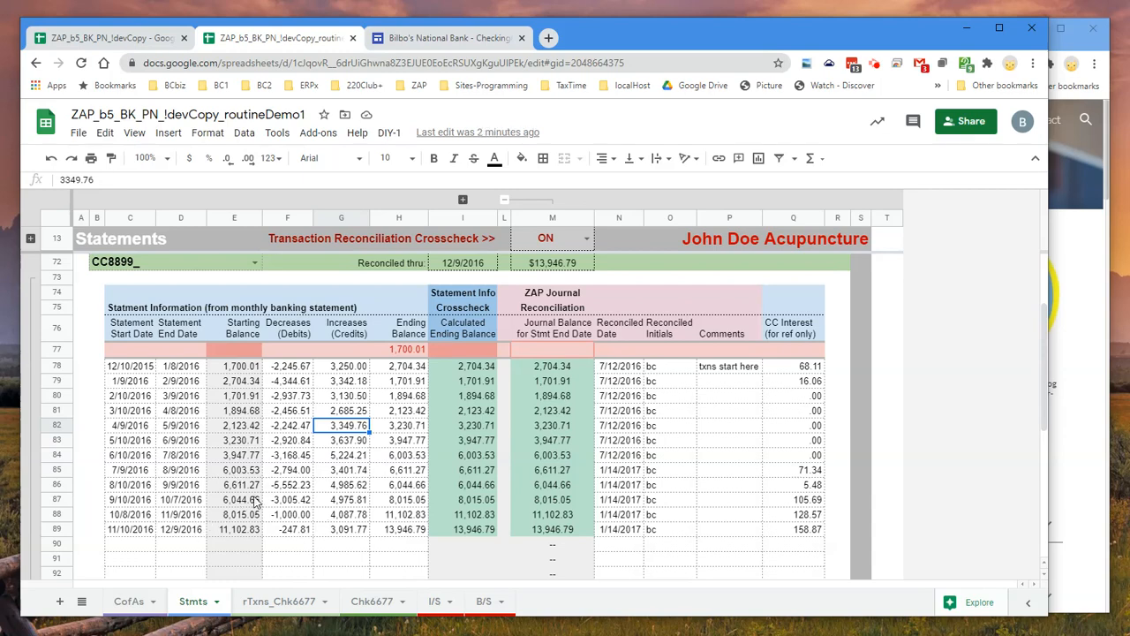
# Check the CC8899 statement entries and unhide the rTxns_CC8899 sheet
pyautogui.scroll(2, 254, 501)
pyautogui.scroll(-1, 255, 501)
pyautogui.scroll(2, 255, 501)
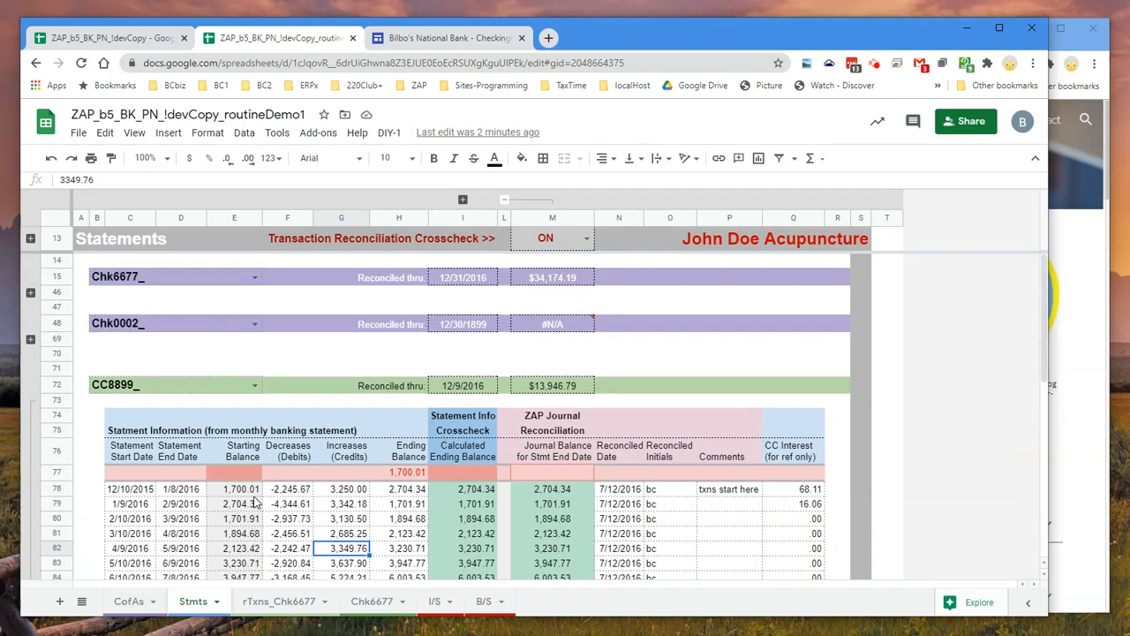
pyautogui.scroll(-3, 255, 502)
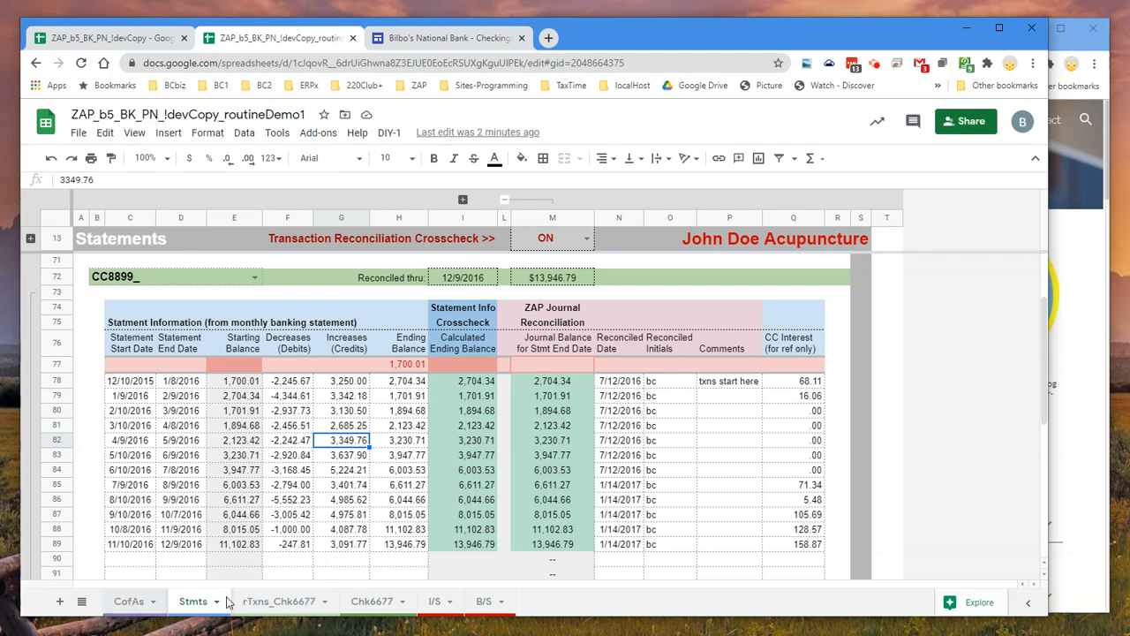
pyautogui.click(81, 602)
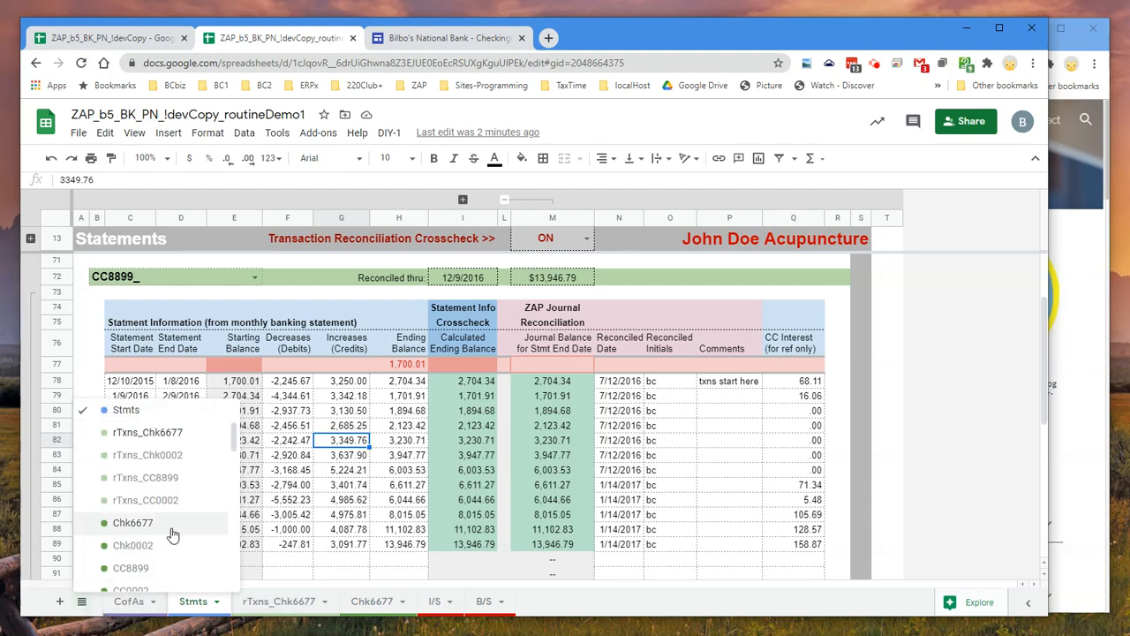
pyautogui.click(165, 479)
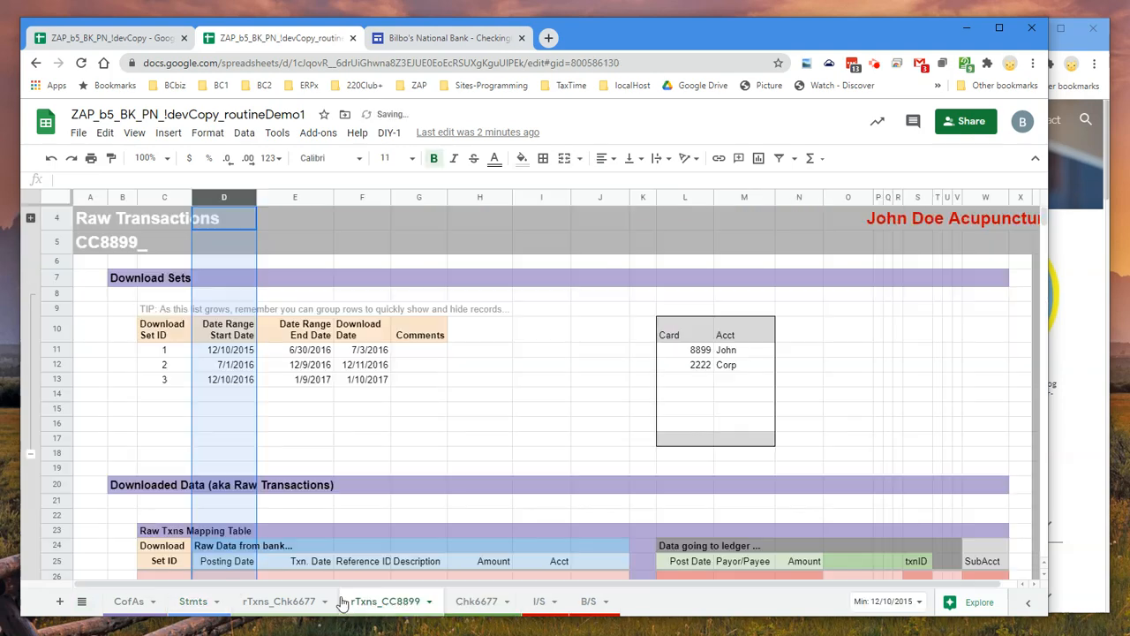
# Hide the rTxns_Chk6677 and Chk6677 sheets
pyautogui.click(324, 604)
pyautogui.click(324, 601)
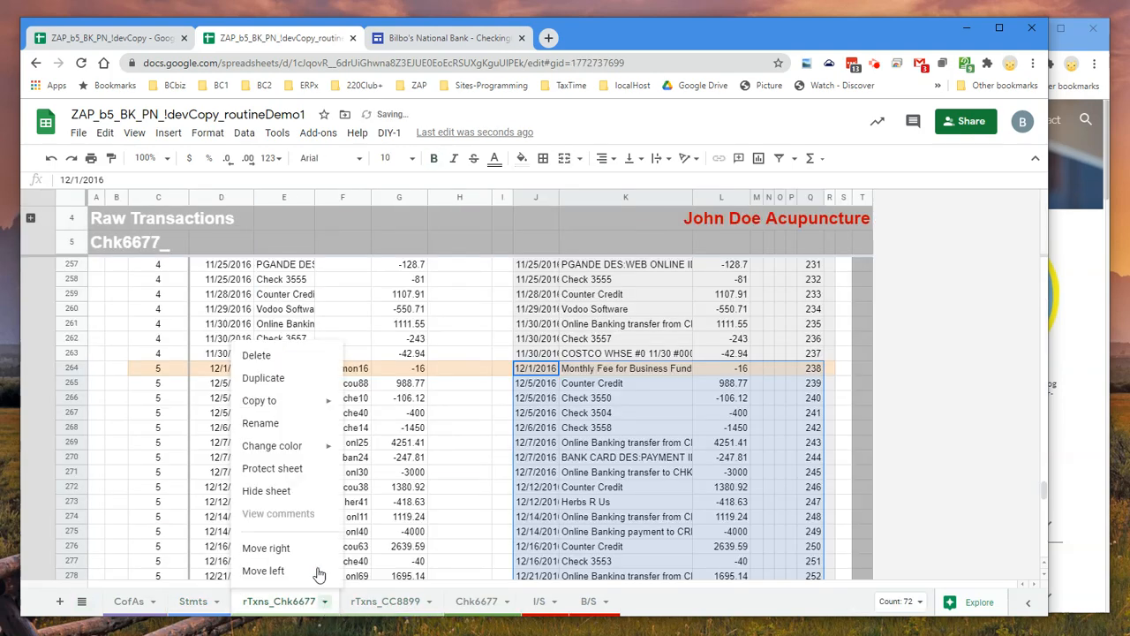
pyautogui.click(290, 490)
pyautogui.click(372, 601)
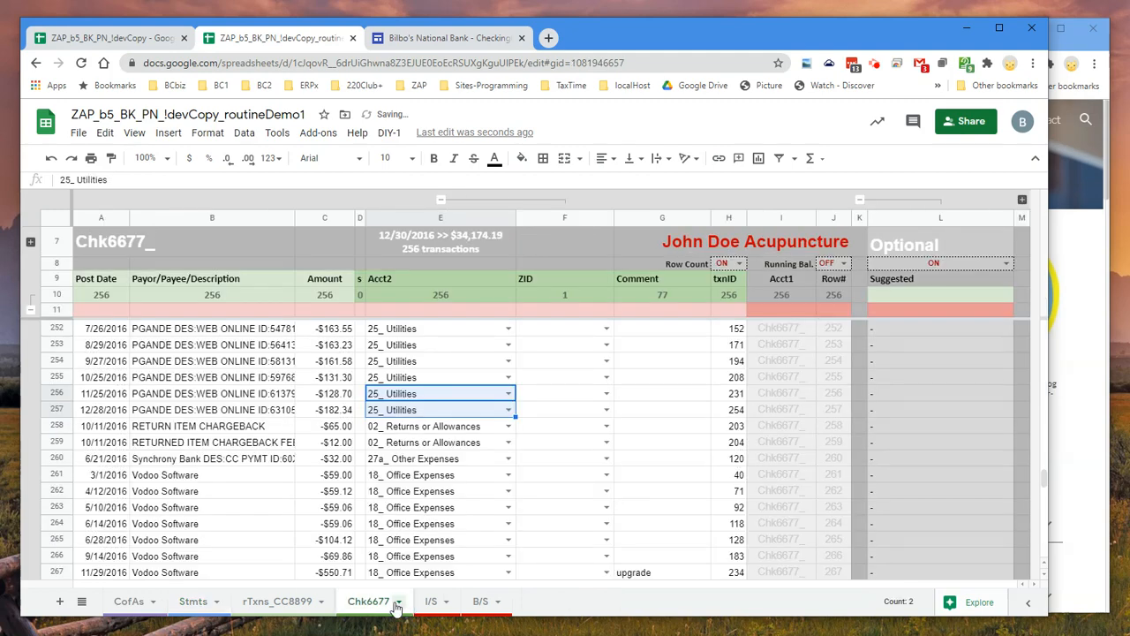
pyautogui.click(397, 602)
pyautogui.click(370, 491)
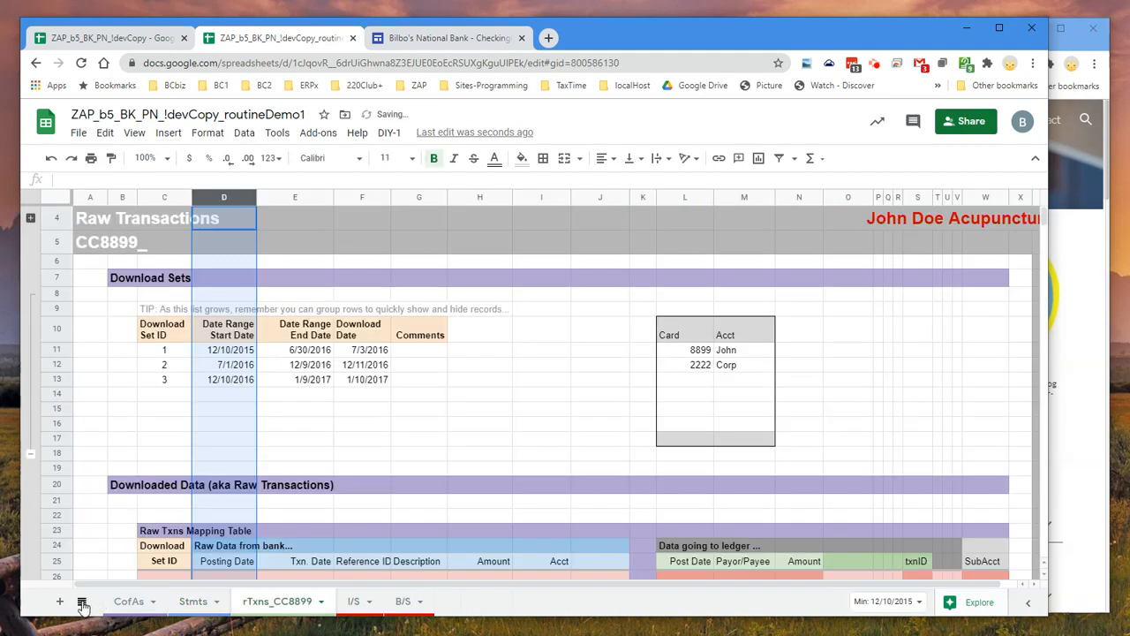
# Unhide the CC8899 journal sheet and look over its November 2016 transactions
pyautogui.click(81, 601)
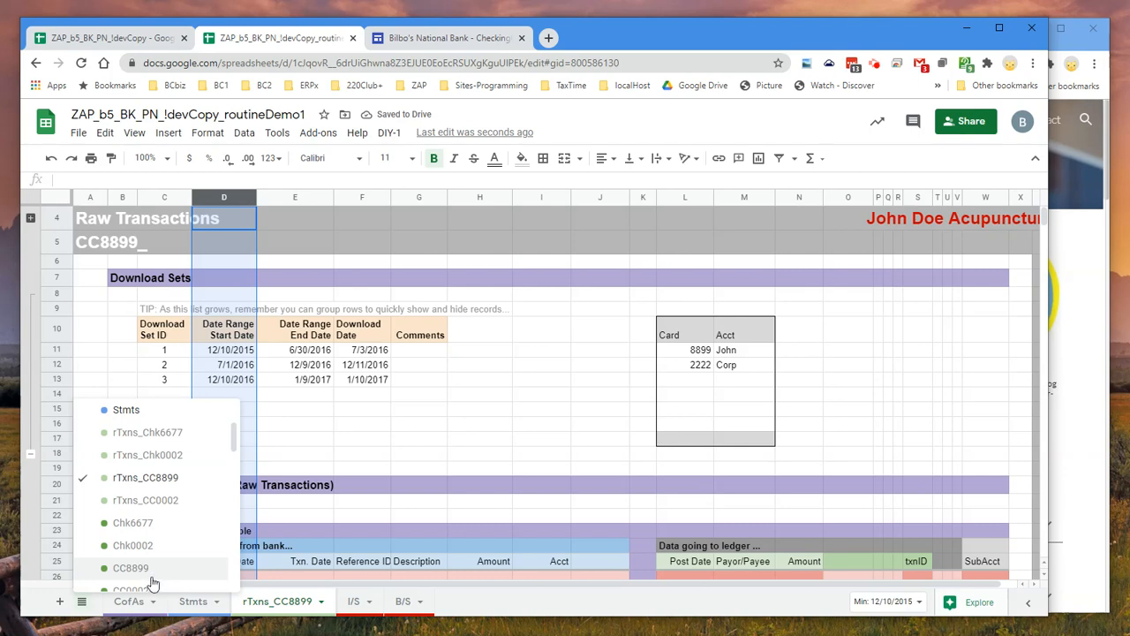
pyautogui.click(203, 568)
pyautogui.scroll(5, 370, 515)
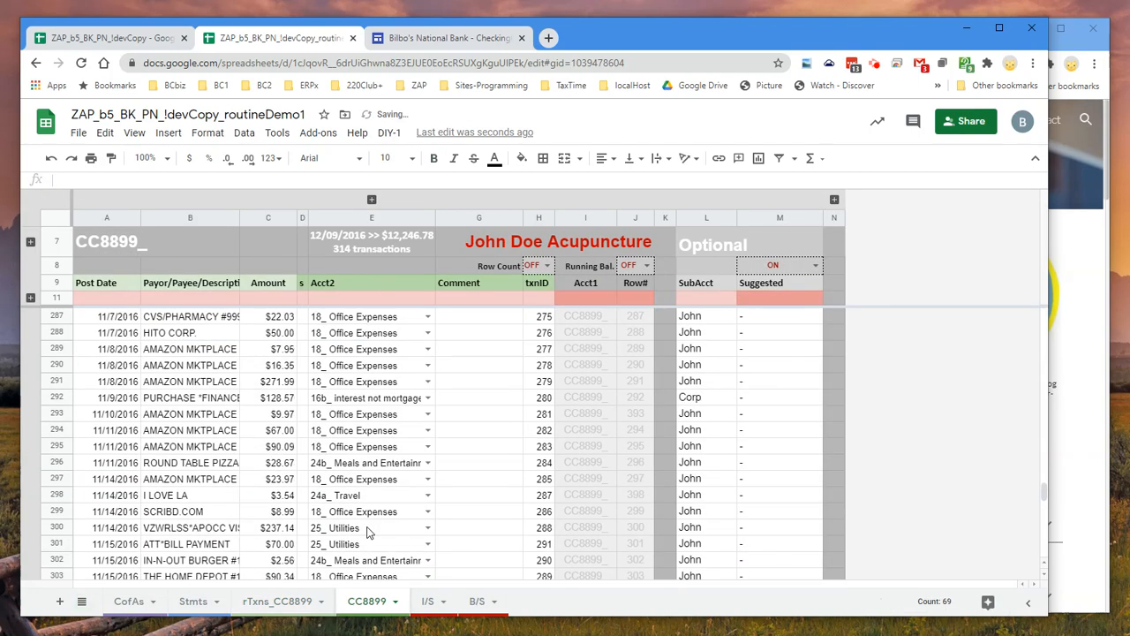
pyautogui.scroll(-3, 371, 514)
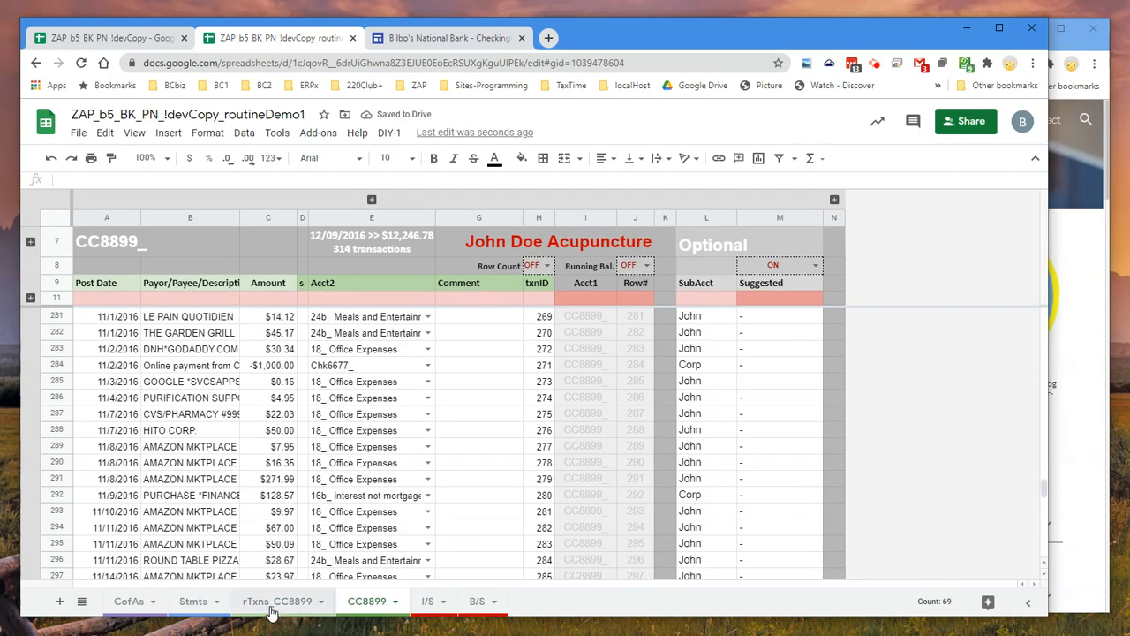
# Check the Five Step Bookkeeping page, then select the first empty Statement Start Date cell under CC8899 on the Stmts sheet
pyautogui.click(1057, 319)
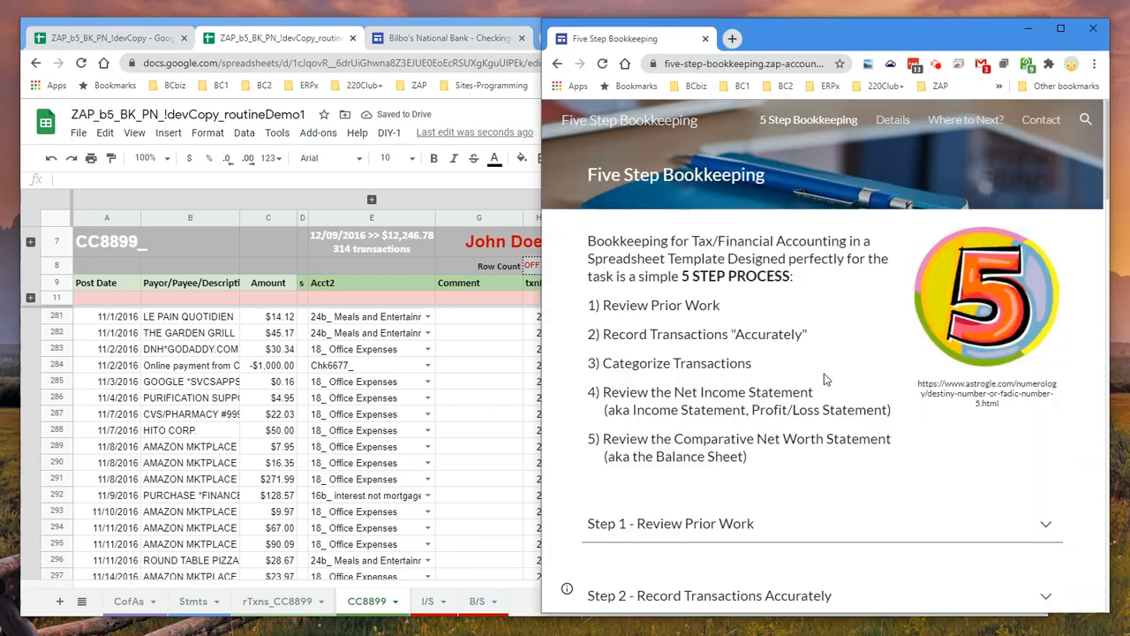
pyautogui.click(190, 601)
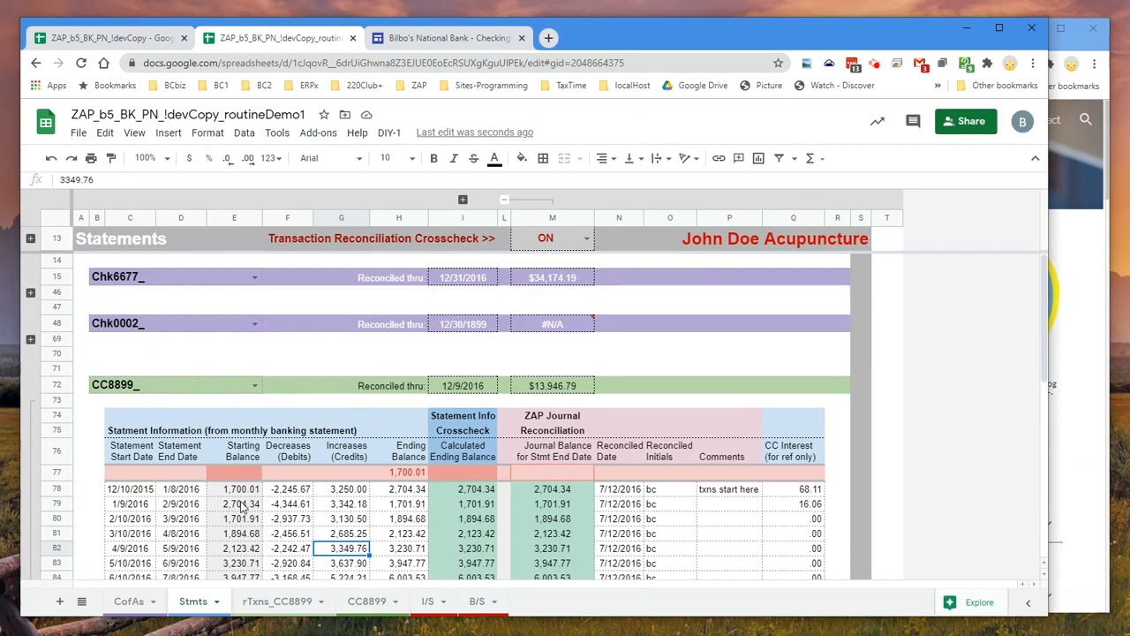
pyautogui.scroll(-4, 241, 505)
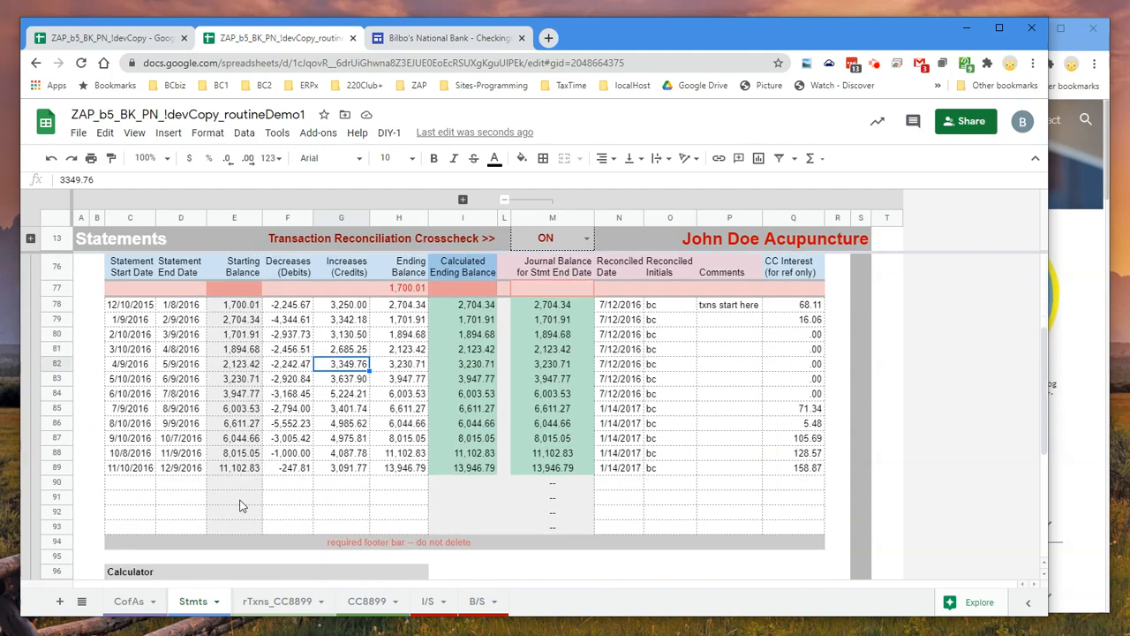
pyautogui.click(185, 472)
pyautogui.click(134, 484)
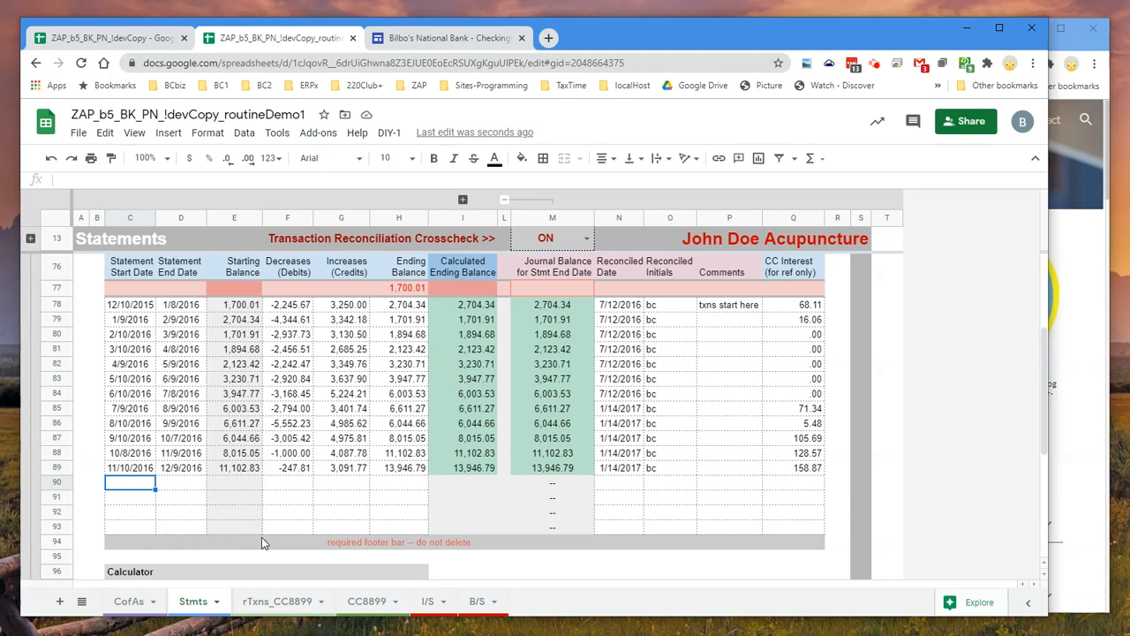
# Clear the download set 3 entry, including its dates, from the Download Sets table on the rTxns_CC8899 sheet
pyautogui.click(281, 604)
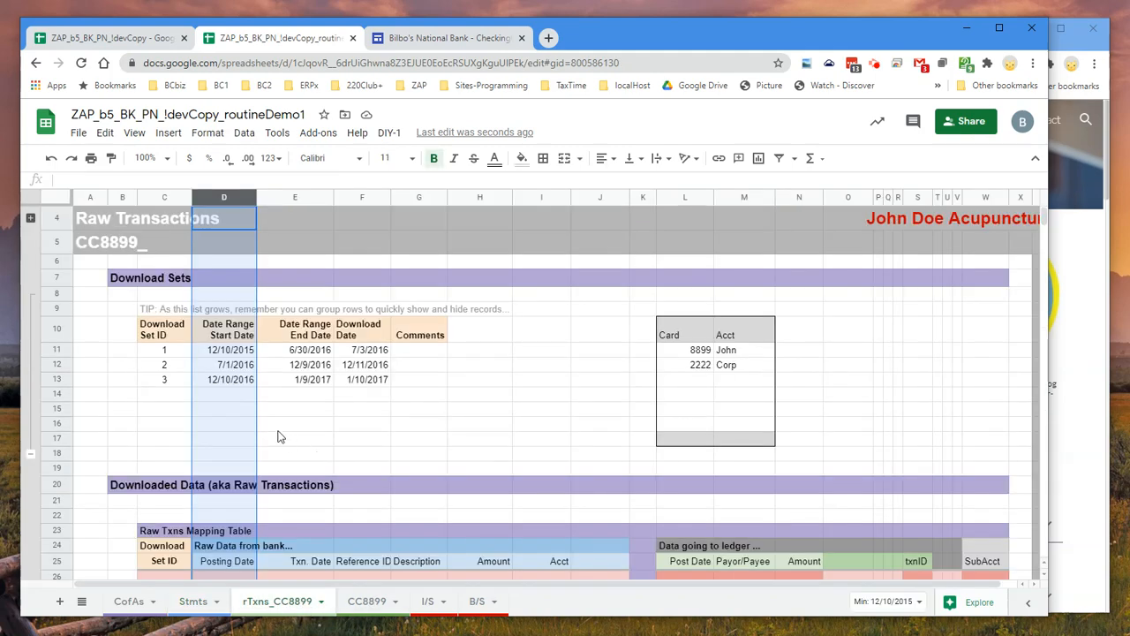
pyautogui.click(238, 381)
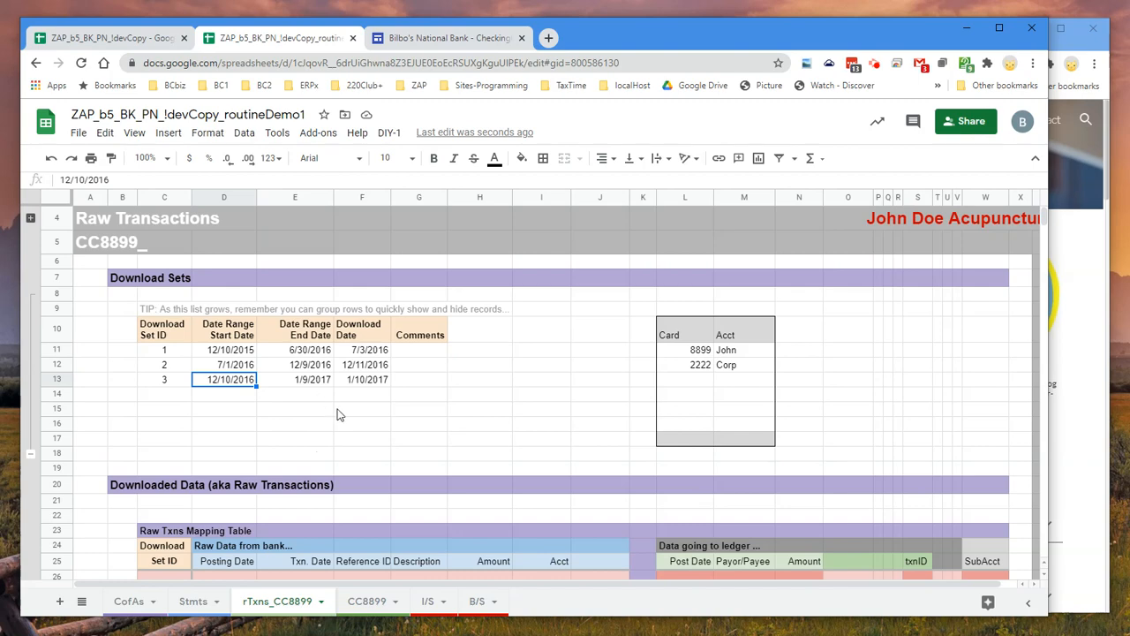
pyautogui.moveTo(168, 386); pyautogui.dragTo(379, 390)
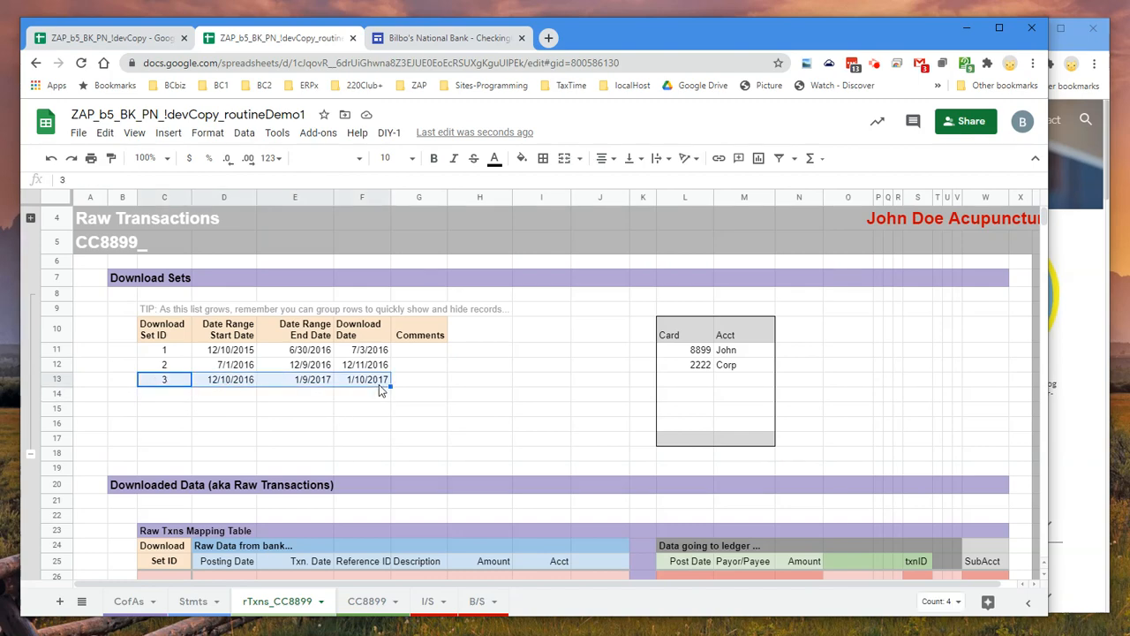
pyautogui.press('Delete')
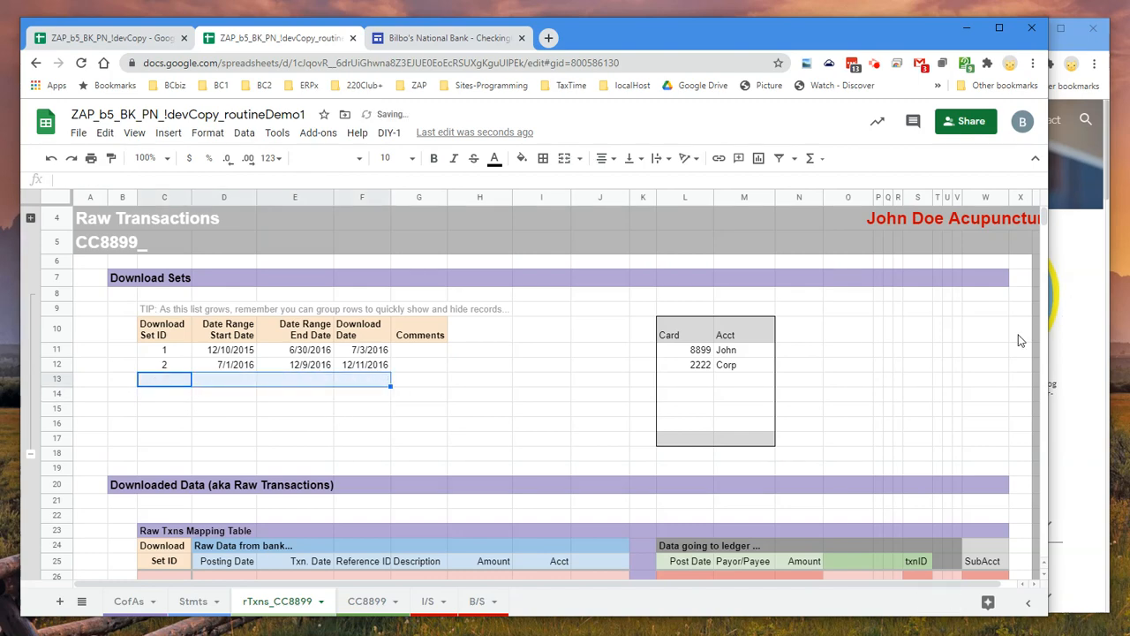
# Check the last recorded transactions on the rTxns_CC8899 sheet and in the CC8899 journal
pyautogui.scroll(-10, 870, 358)
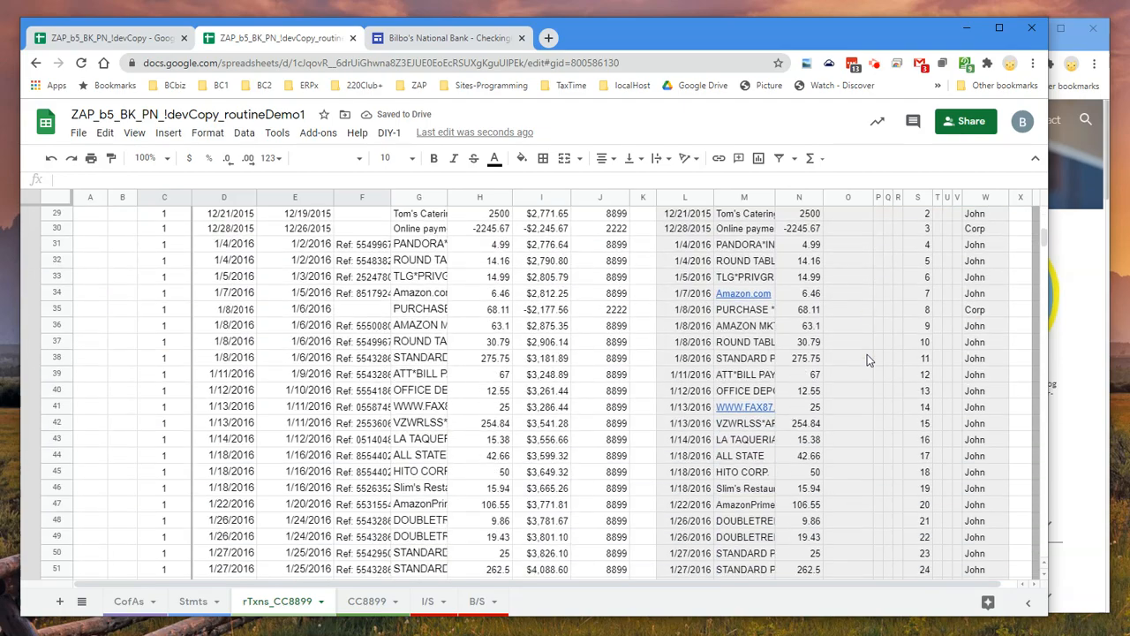
pyautogui.scroll(-6, 867, 354)
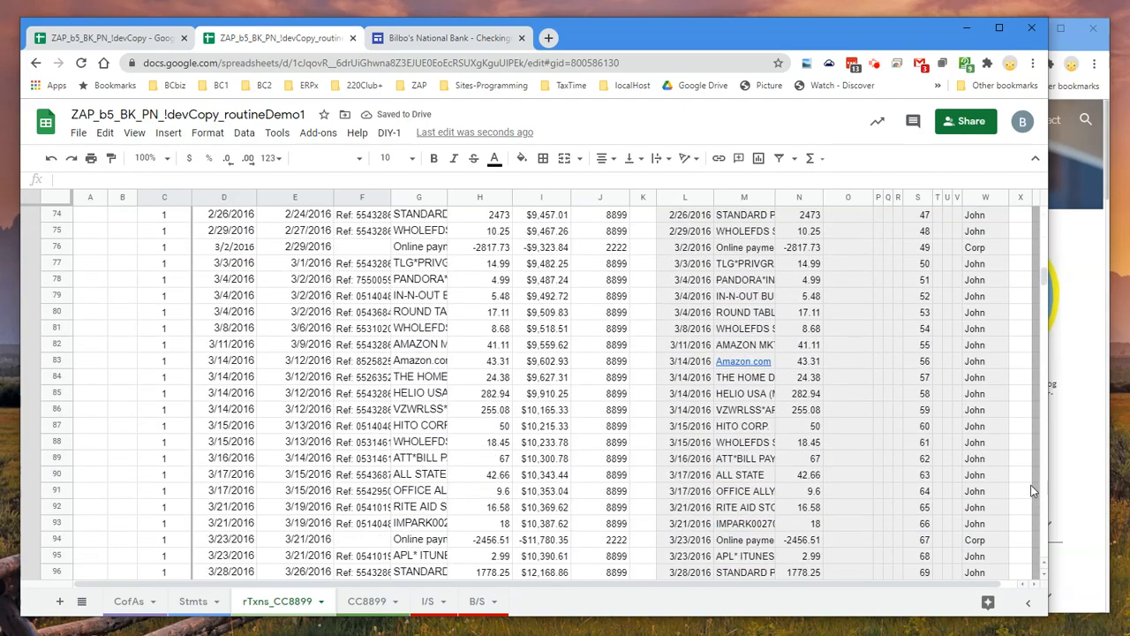
pyautogui.moveTo(1045, 279); pyautogui.dragTo(1075, 493)
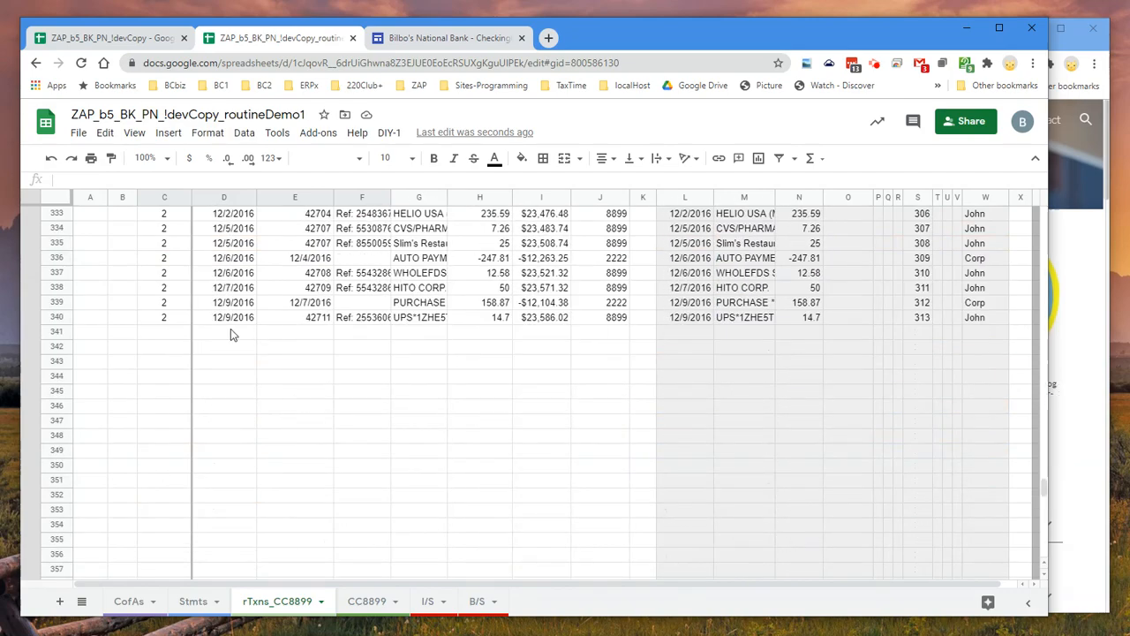
pyautogui.click(366, 601)
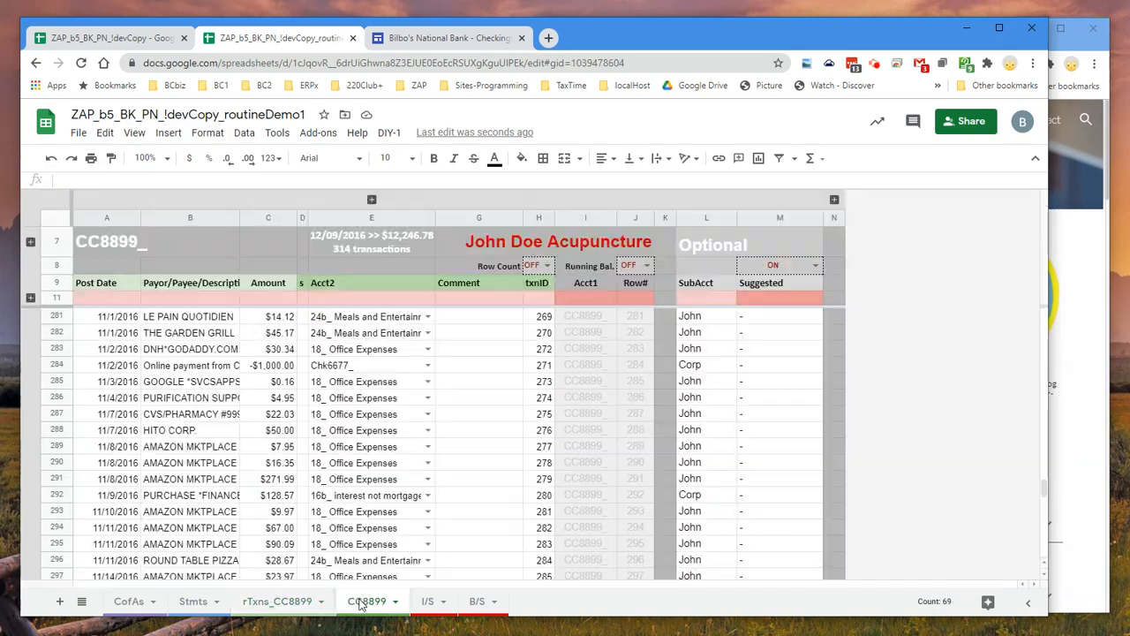
pyautogui.click(138, 495)
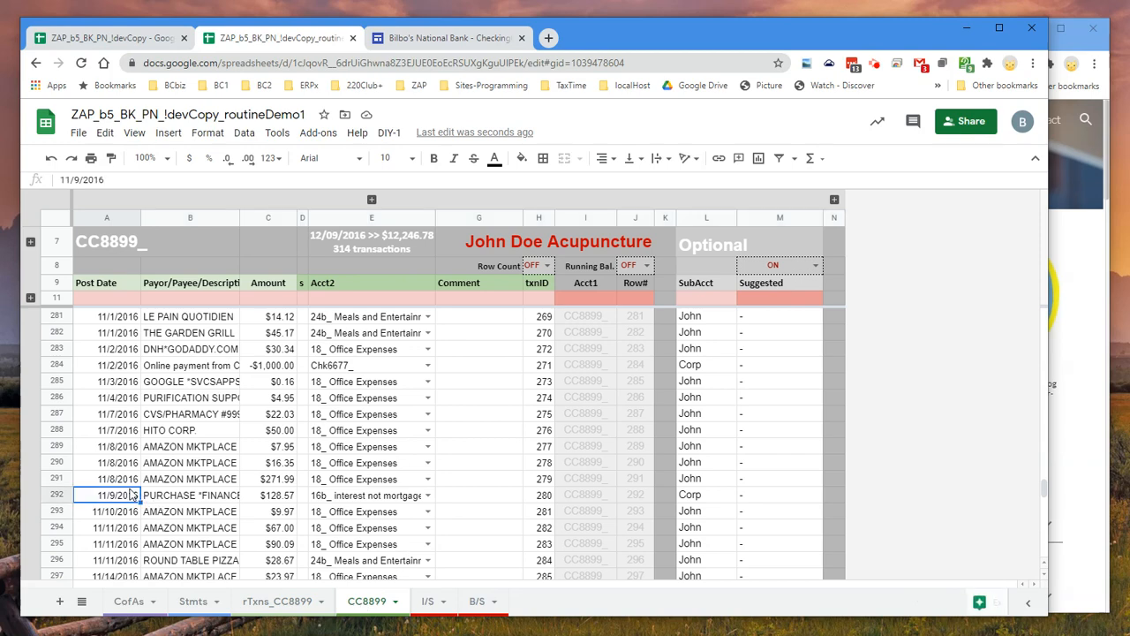
pyautogui.hotkey('ctrl', 'Down')
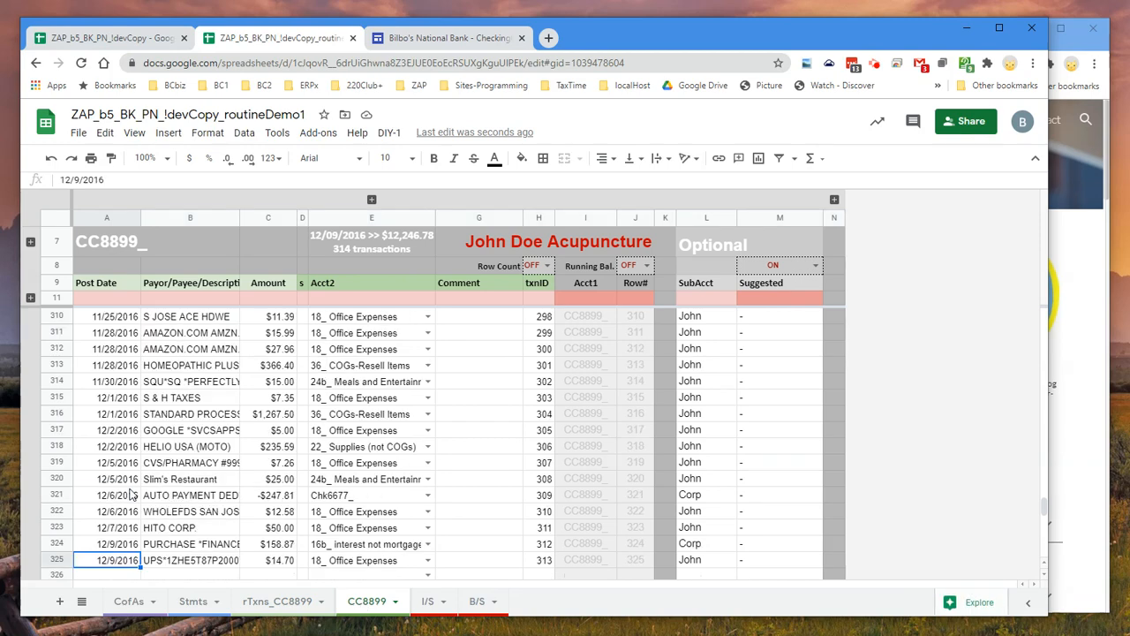
# View the income statement and set the balance sheet's End Date to 12/14/2016
pyautogui.click(429, 602)
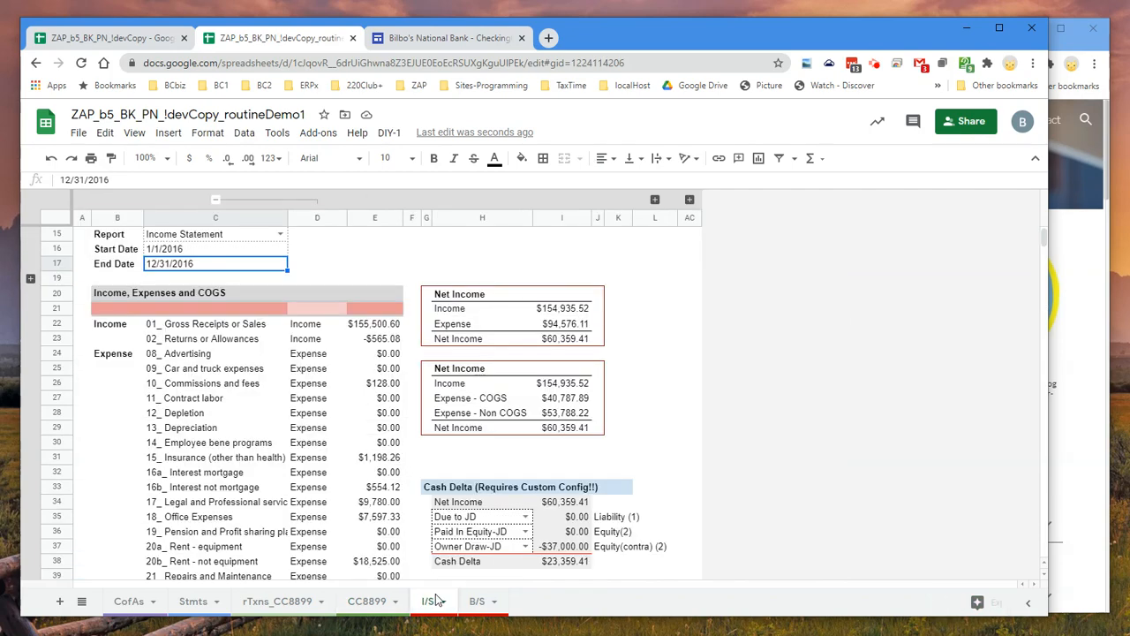
pyautogui.click(480, 601)
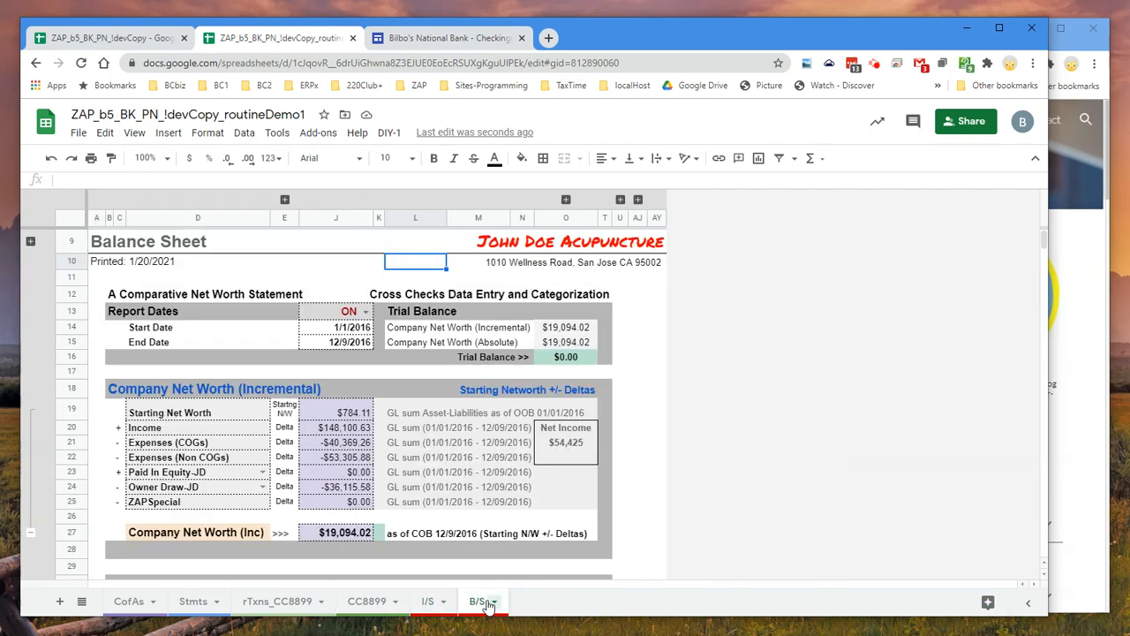
pyautogui.doubleClick(347, 344)
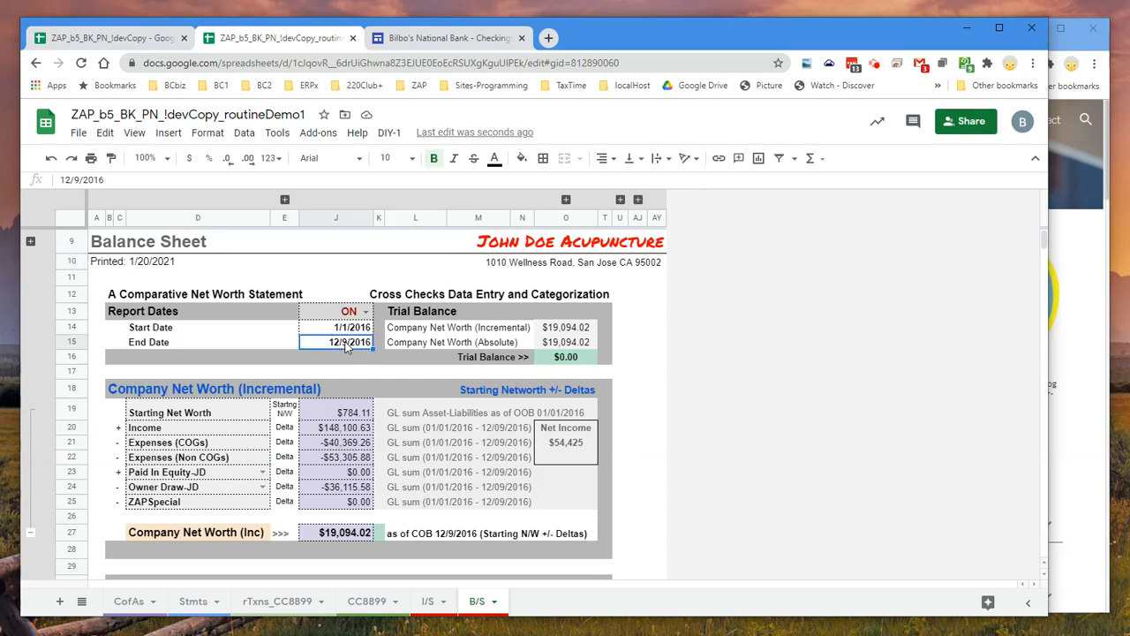
pyautogui.click(340, 430)
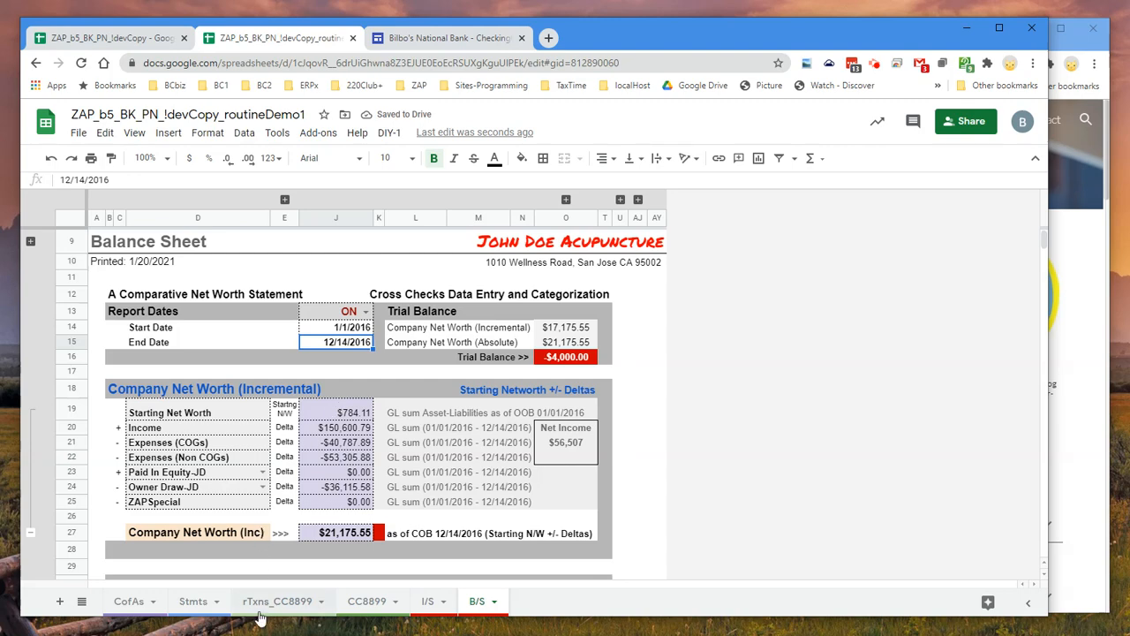
# Return to the Stmts sheet, then switch to the Bilbo's National Bank site and open the business credit card account's page
pyautogui.click(194, 601)
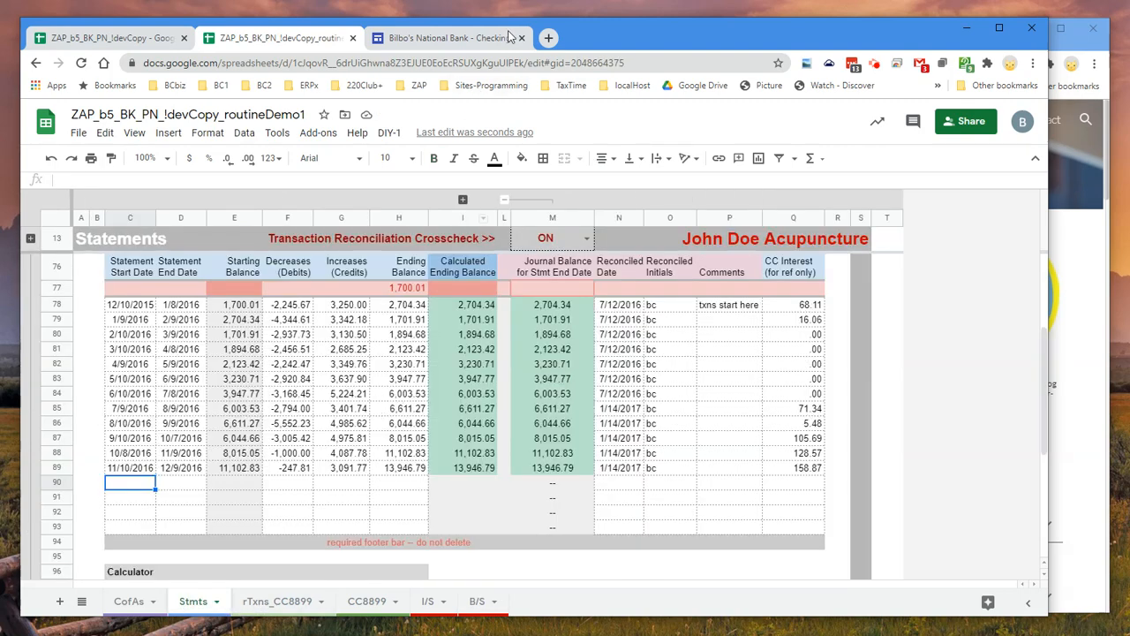
pyautogui.click(455, 40)
pyautogui.scroll(-2, 418, 360)
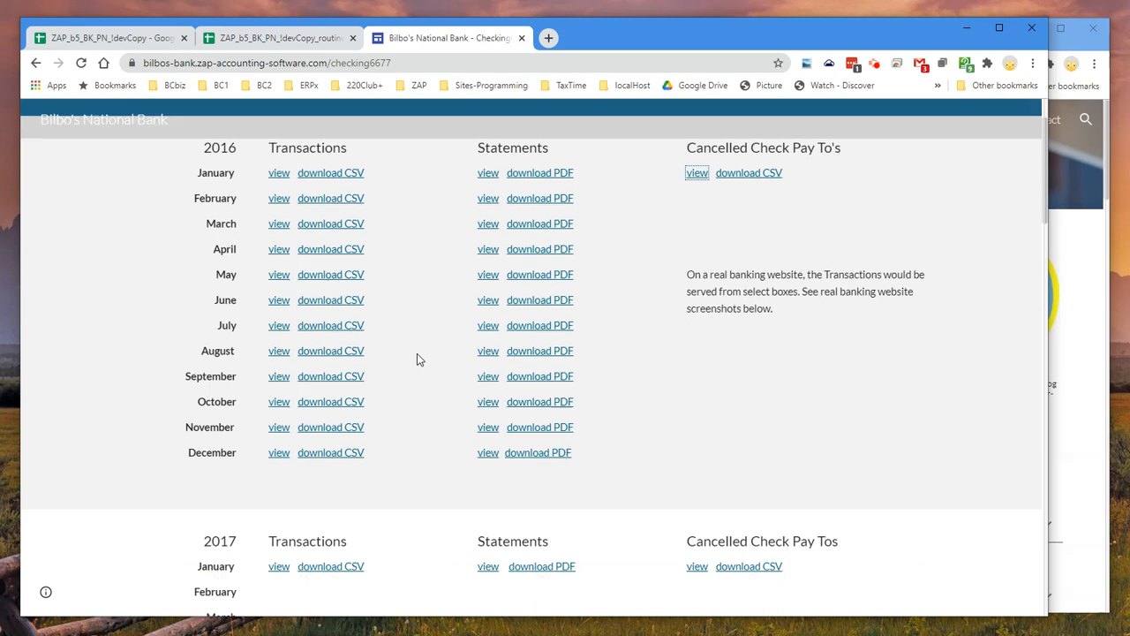
pyautogui.scroll(2, 418, 359)
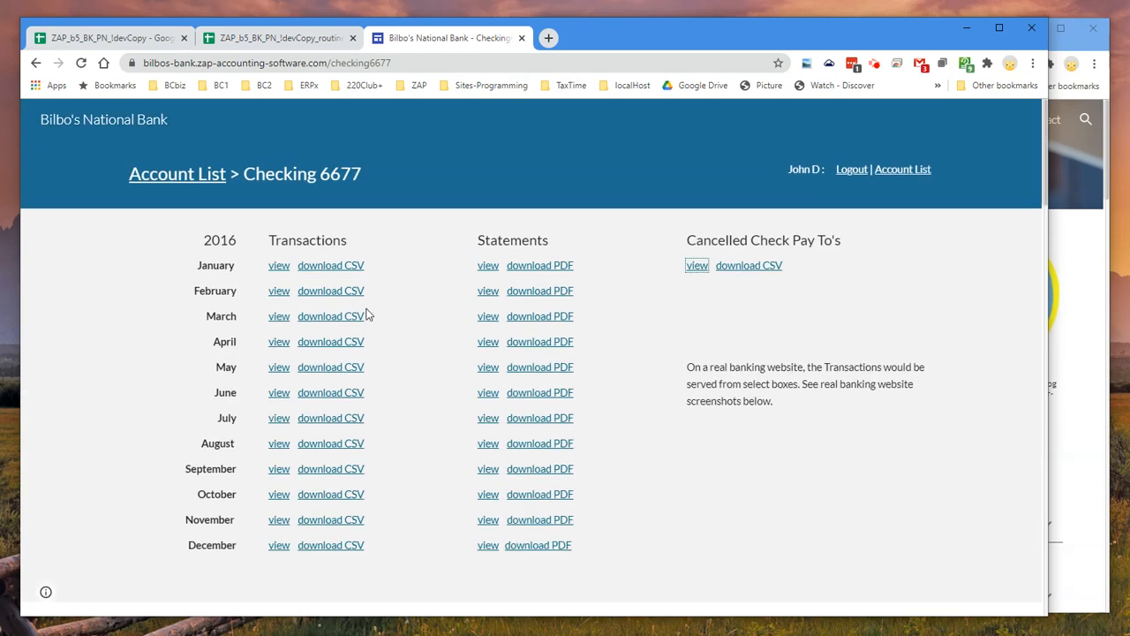
pyautogui.click(183, 174)
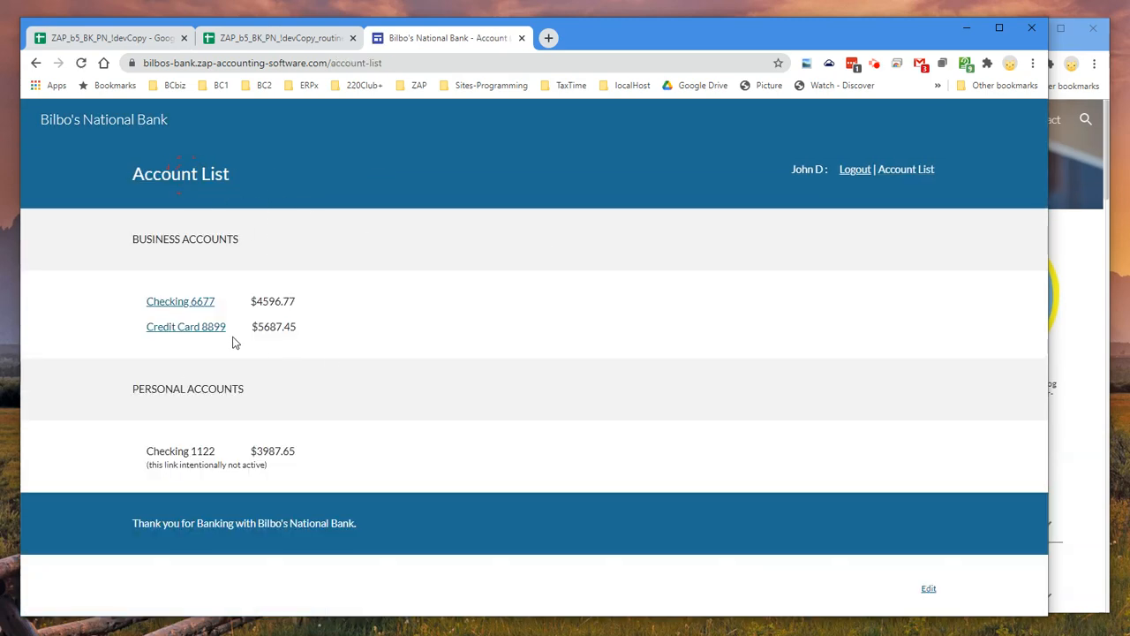
pyautogui.click(203, 328)
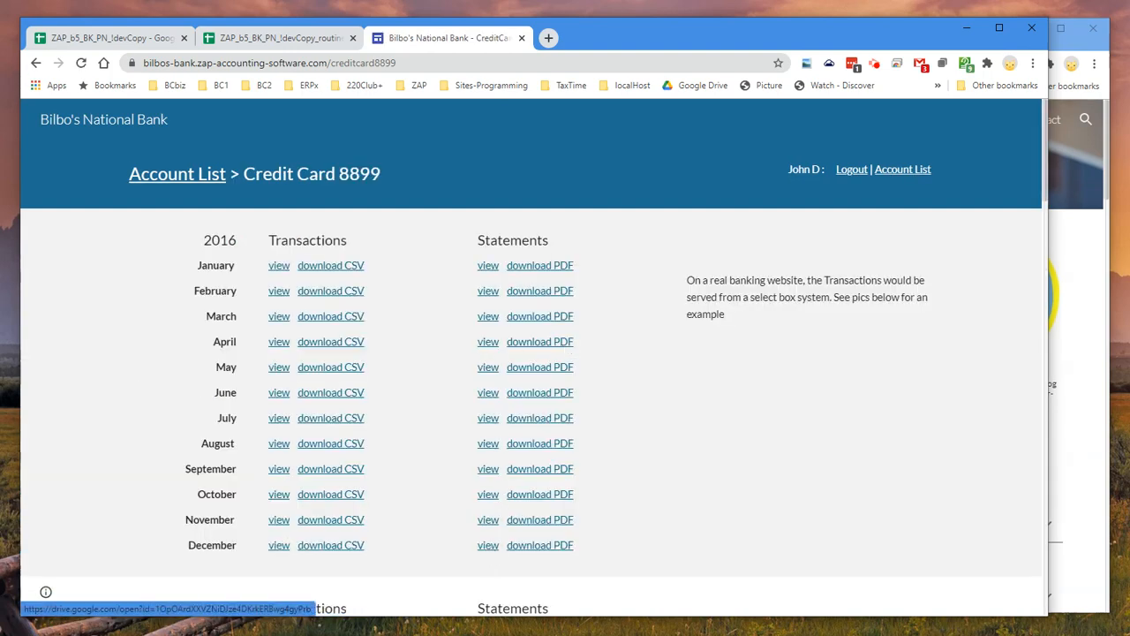
# View the December 2016 credit card statement, close it and locate the January 2017 statement links
pyautogui.click(487, 549)
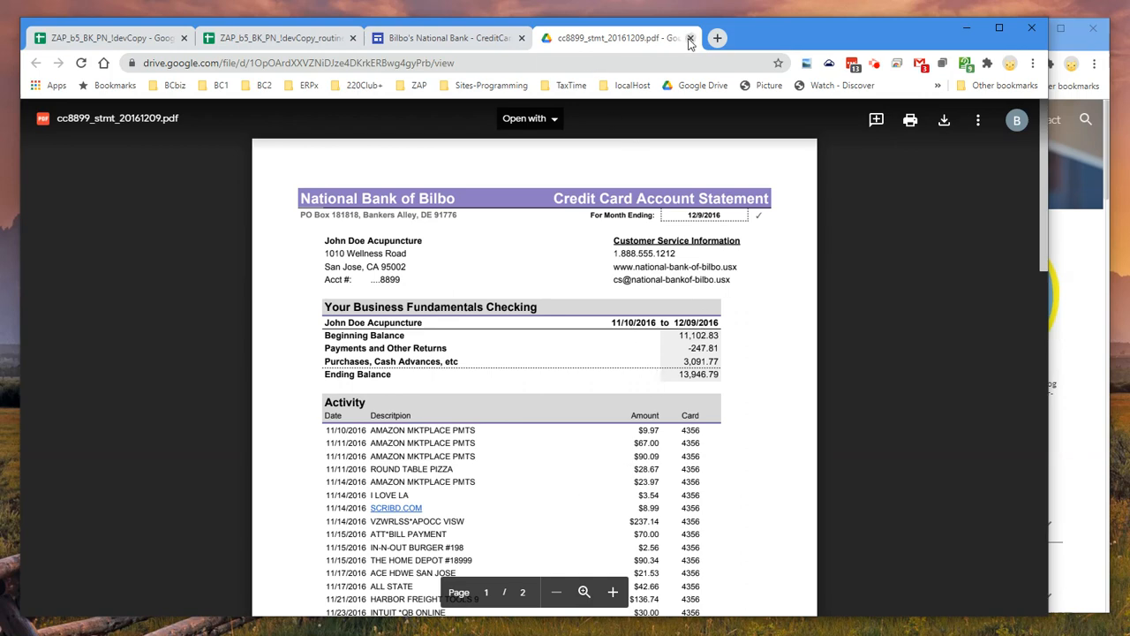
pyautogui.click(690, 38)
pyautogui.scroll(-2, 474, 523)
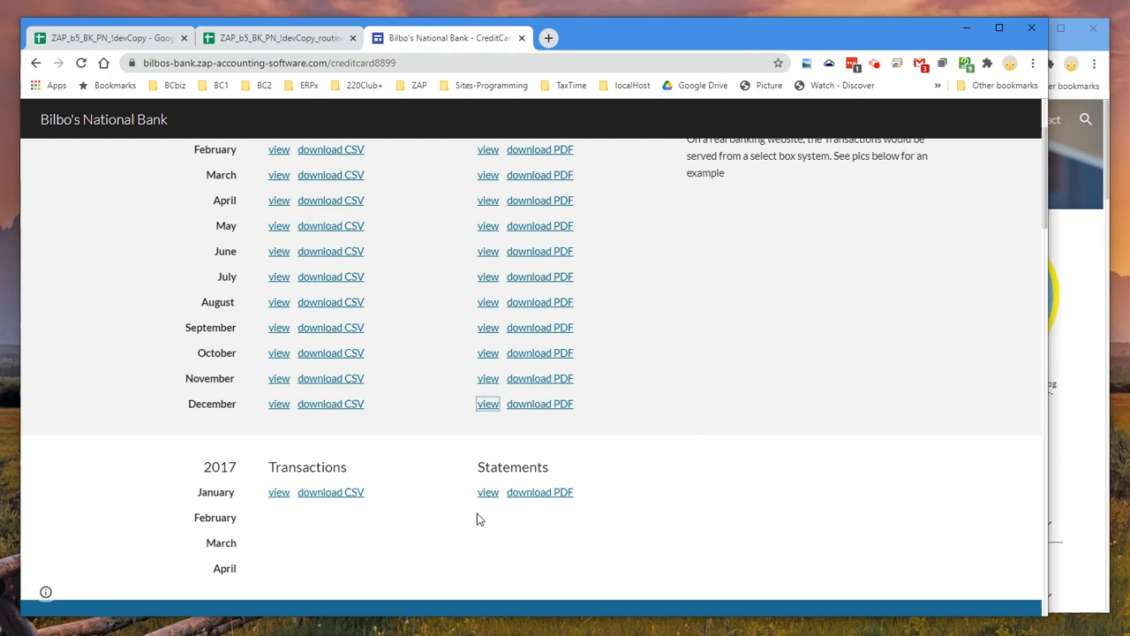
# Open the January 2017 credit card statement, enlarge it and place it in its own window beside the main browser window
pyautogui.click(487, 496)
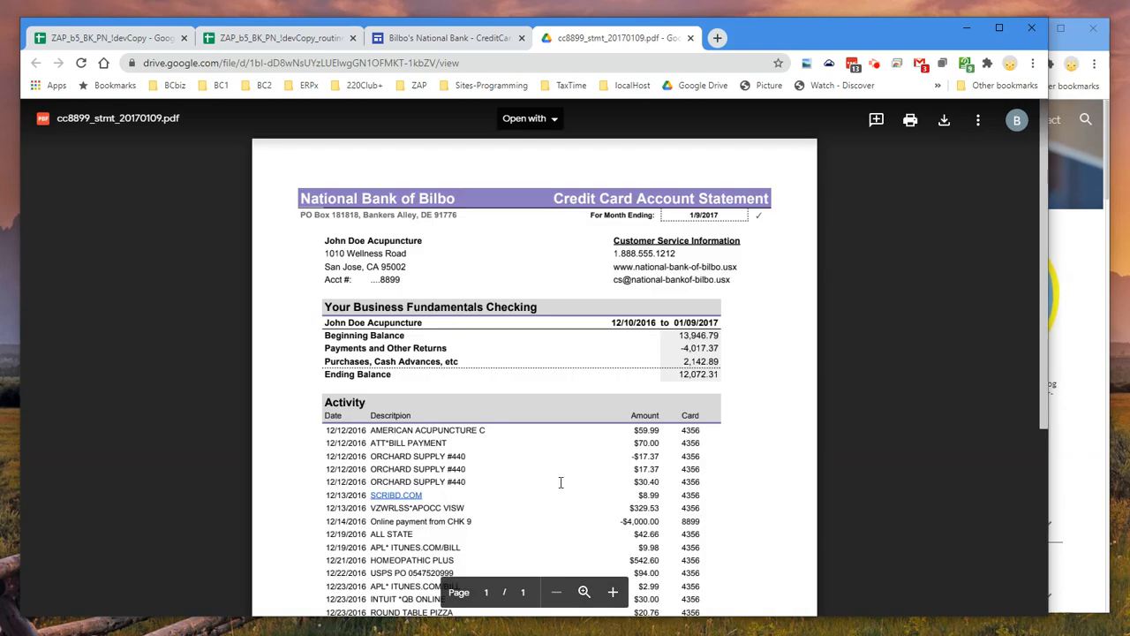
pyautogui.click(612, 591)
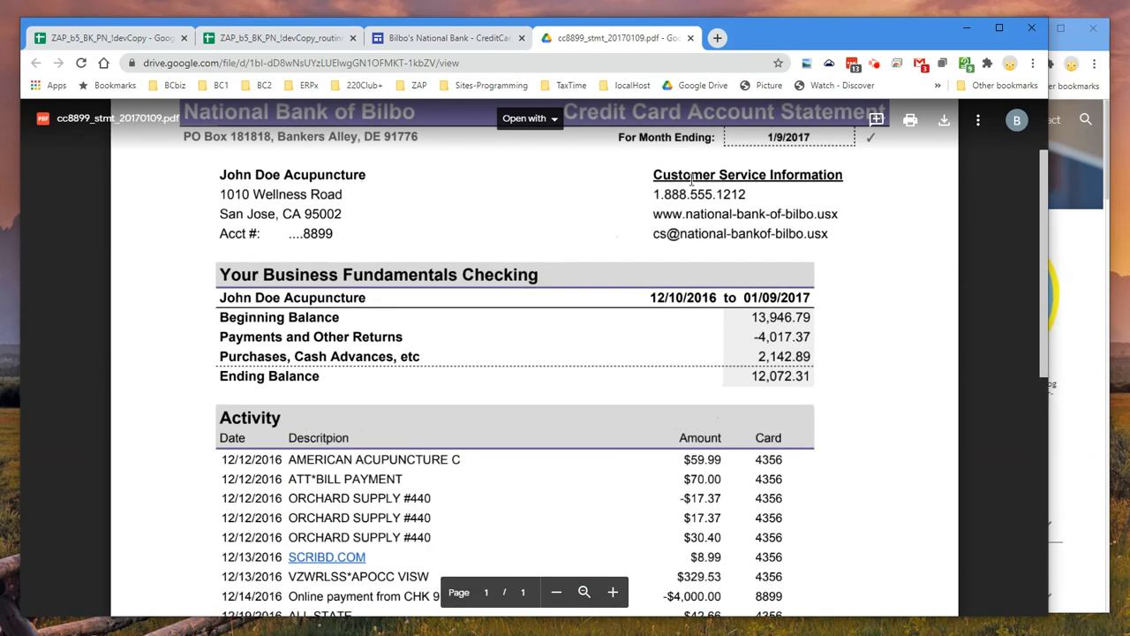
pyautogui.moveTo(599, 40); pyautogui.dragTo(97, 71)
pyautogui.moveTo(25, 274); pyautogui.dragTo(391, 234)
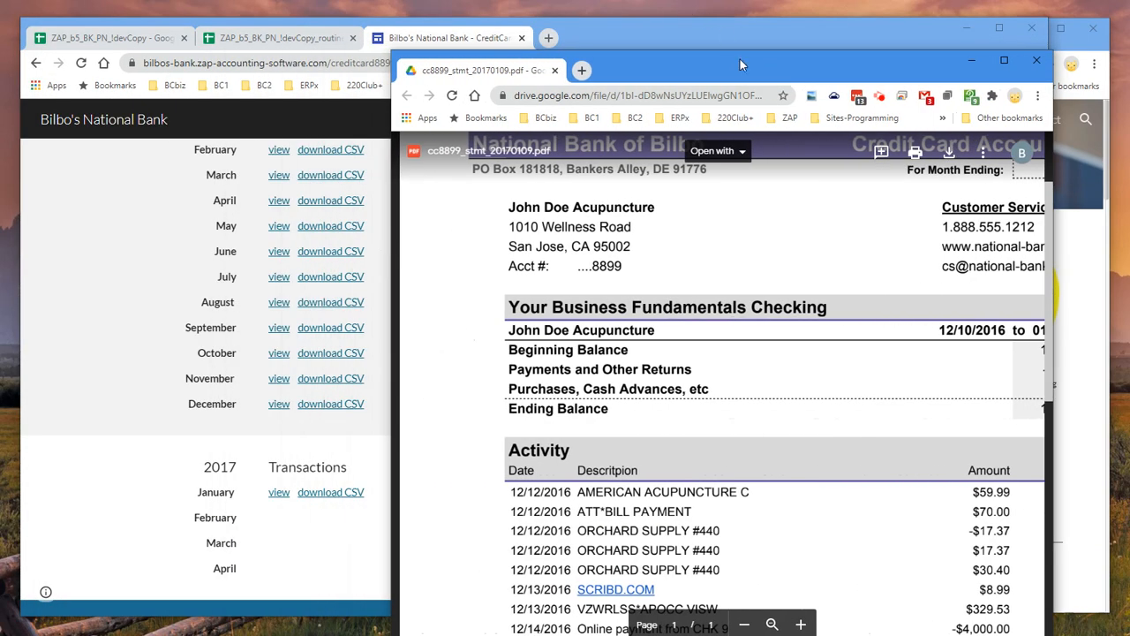
pyautogui.moveTo(748, 67); pyautogui.dragTo(0, 40)
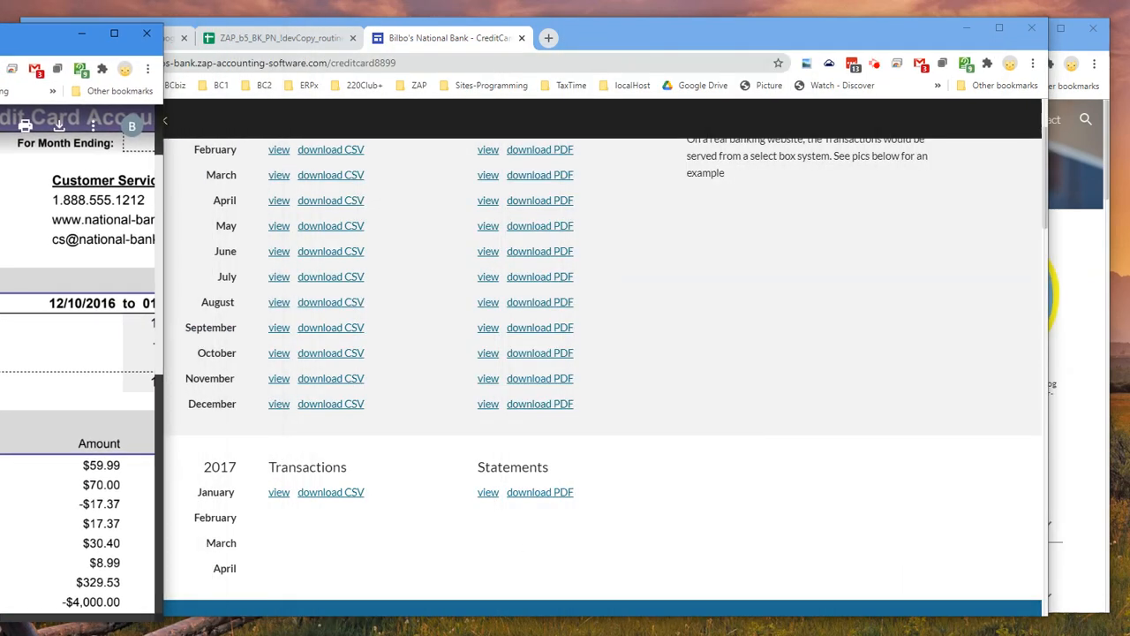
pyautogui.moveTo(0, 617); pyautogui.dragTo(11, 617)
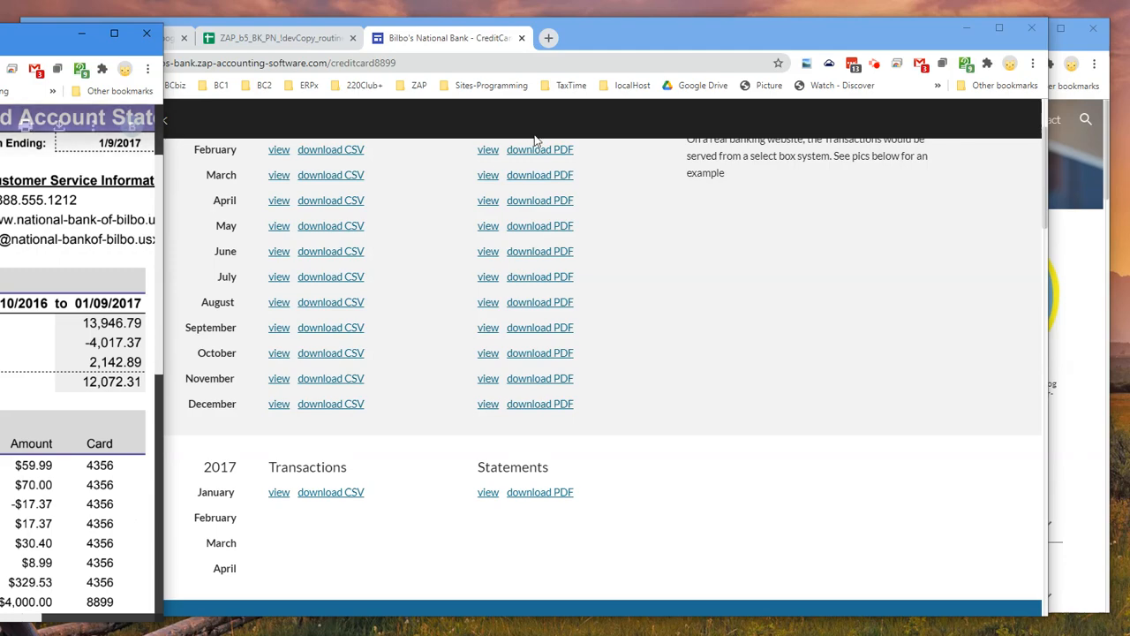
pyautogui.moveTo(644, 43); pyautogui.dragTo(810, 35)
# In the Stmts sheet of the routineDemo1 spreadsheet, enter 12/10/2016 as the Statement Start Date in row 90
pyautogui.click(409, 39)
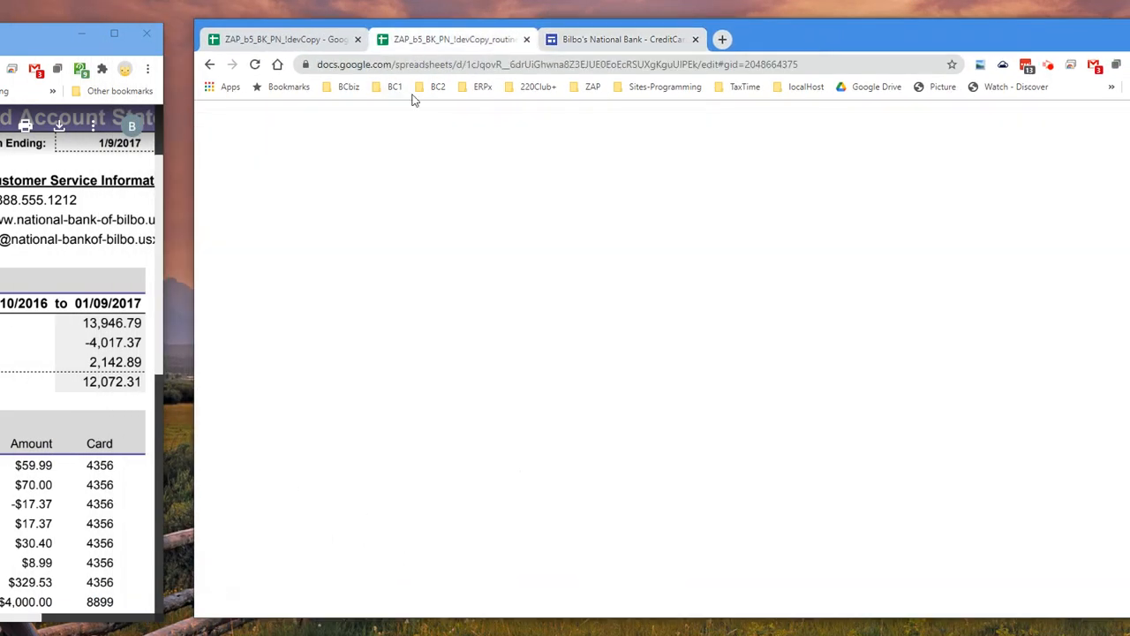
pyautogui.click(309, 485)
pyautogui.doubleClick(309, 486)
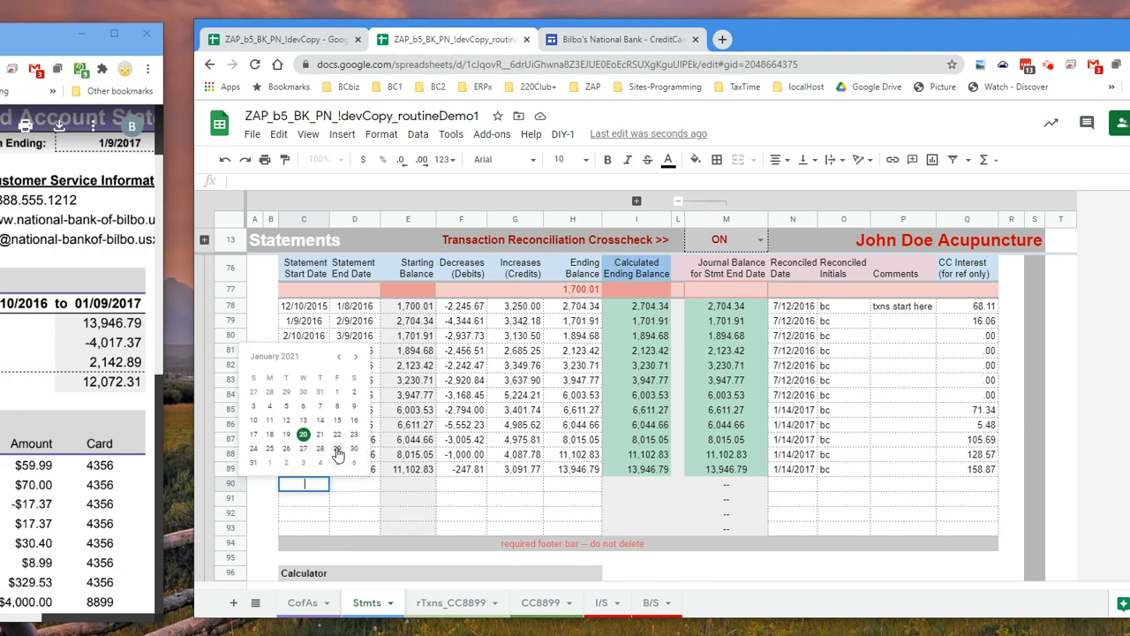
pyautogui.press('Escape')
pyautogui.click(315, 476)
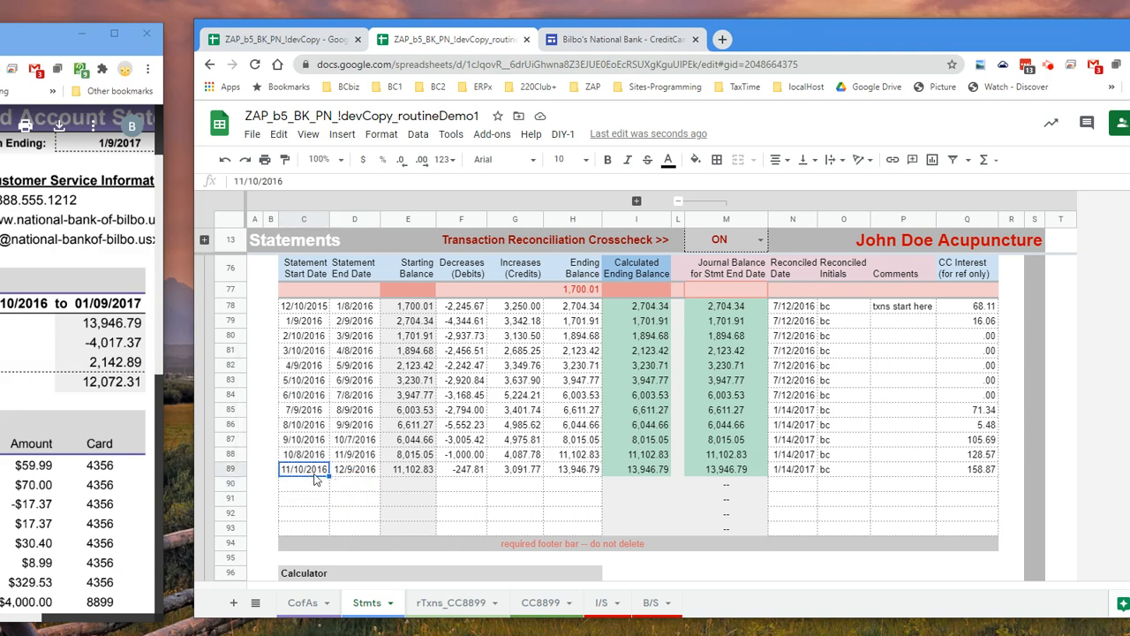
pyautogui.moveTo(327, 474); pyautogui.dragTo(318, 491)
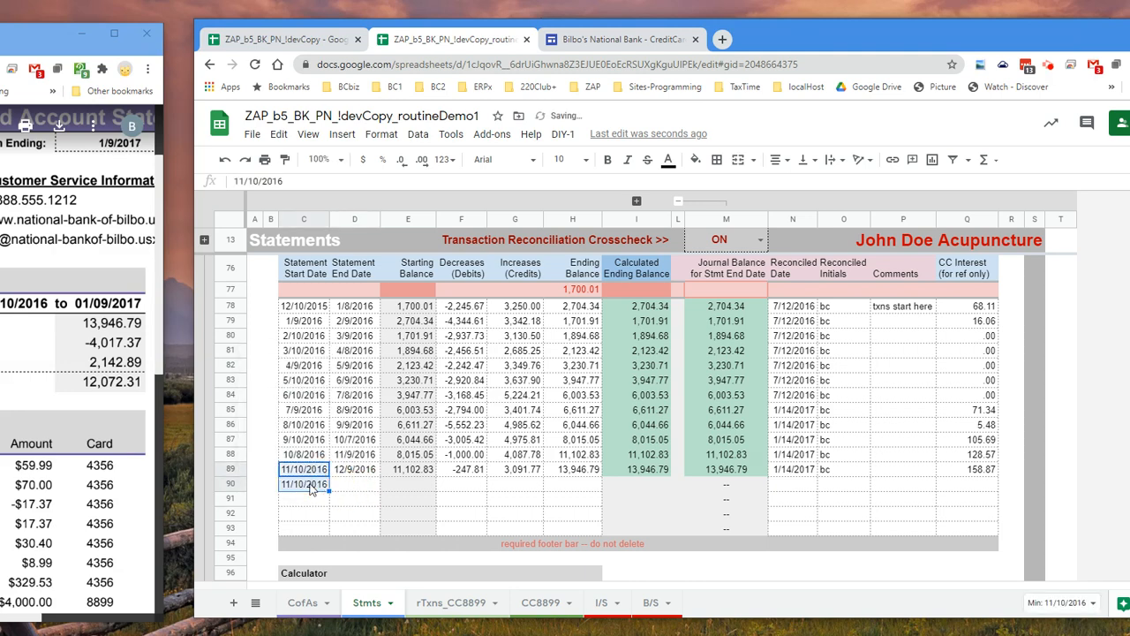
pyautogui.doubleClick(309, 484)
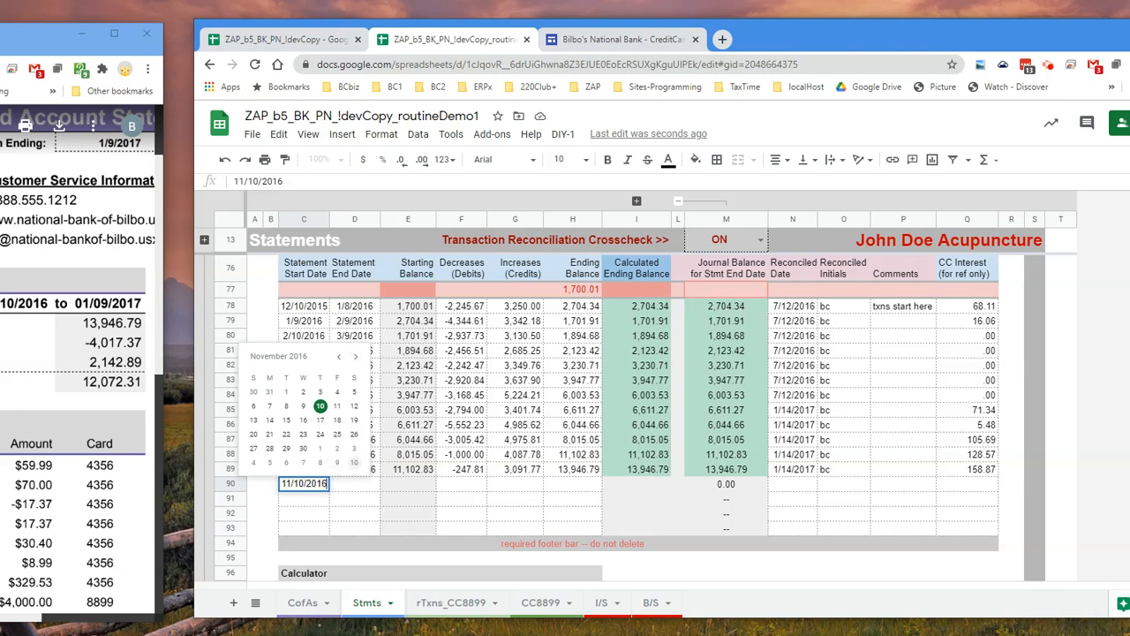
pyautogui.click(354, 462)
# Fill the start date across to row 90's Statement End Date and change it to 1/9/2017
pyautogui.moveTo(329, 490); pyautogui.dragTo(361, 493)
pyautogui.doubleClick(362, 486)
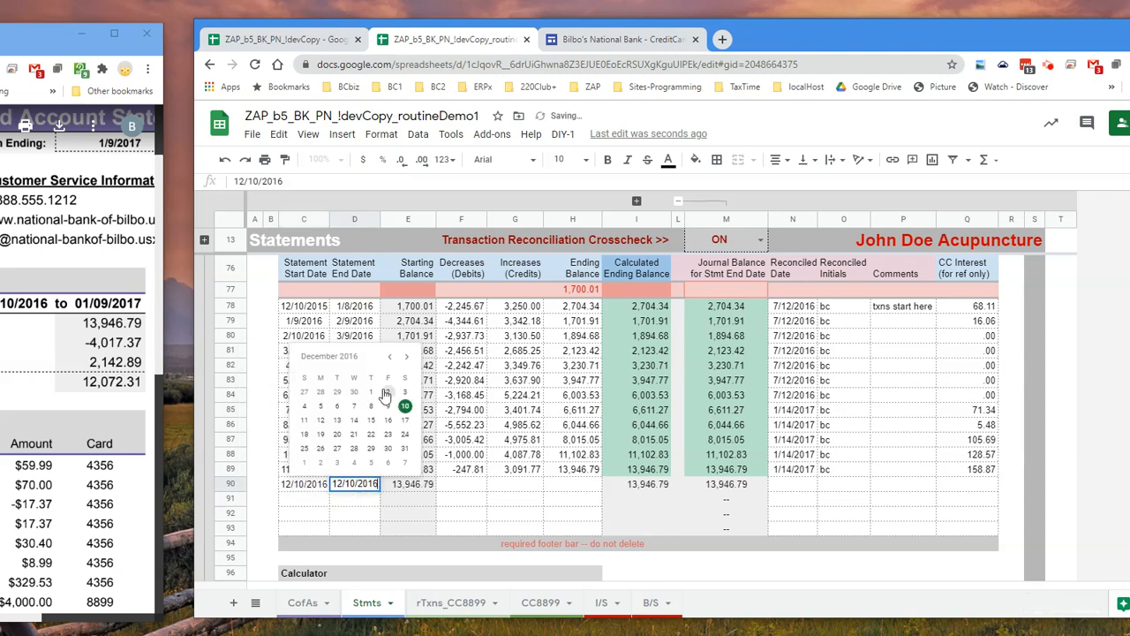
pyautogui.click(406, 356)
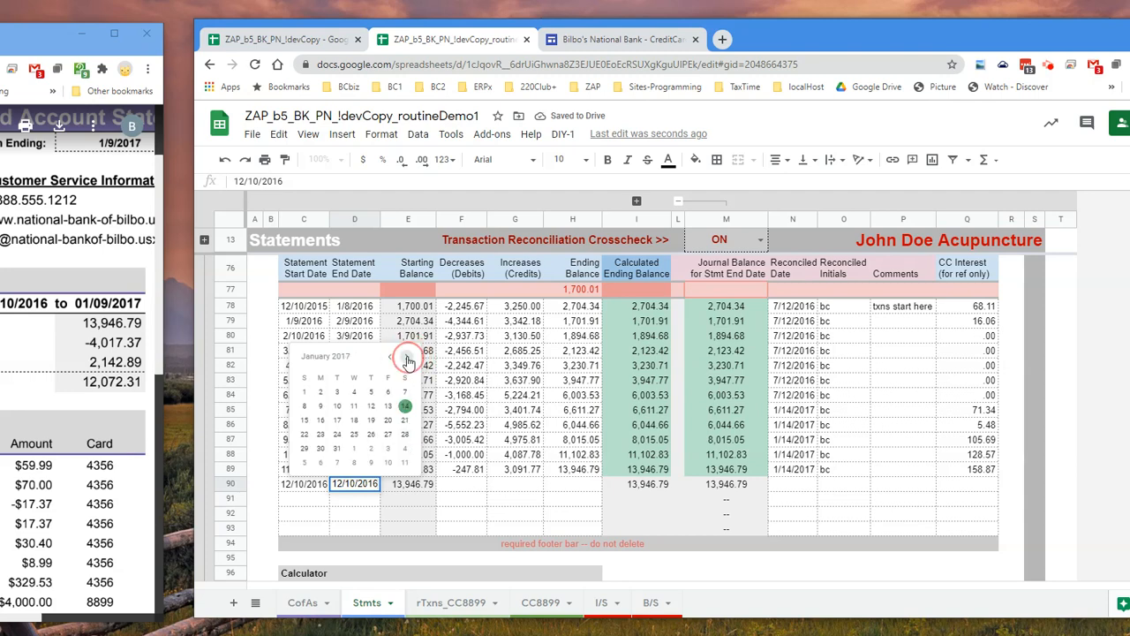
pyautogui.click(320, 405)
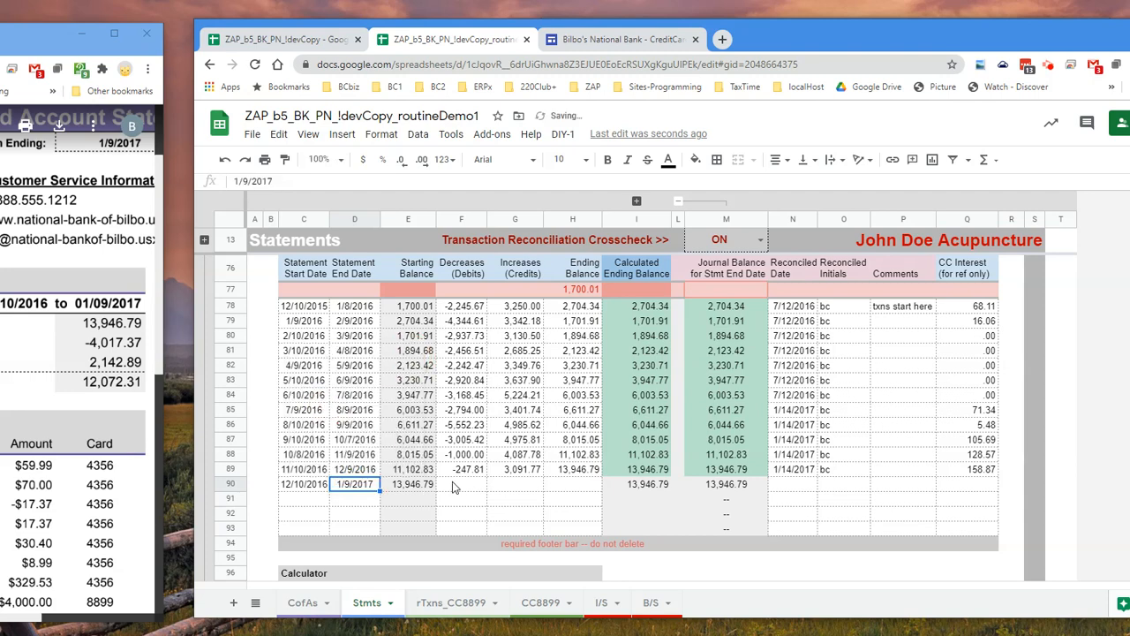
# Compare row 90's starting balance with the statement, then enter -4,017.37 as Decreases and 2142.89 as Increases
pyautogui.click(455, 486)
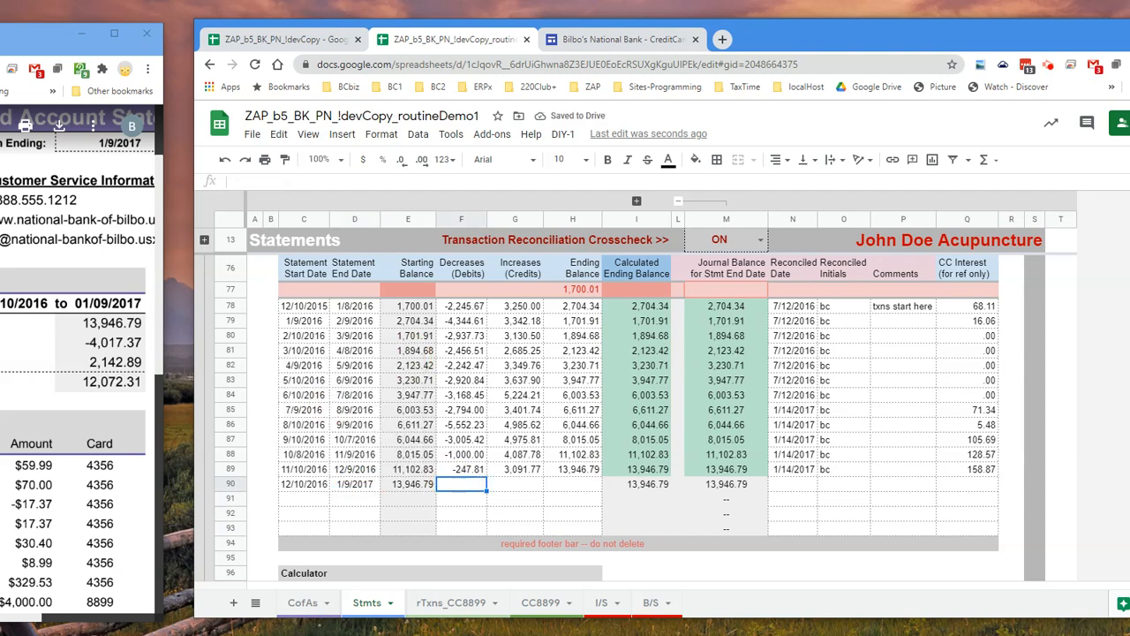
pyautogui.click(413, 487)
pyautogui.click(112, 322)
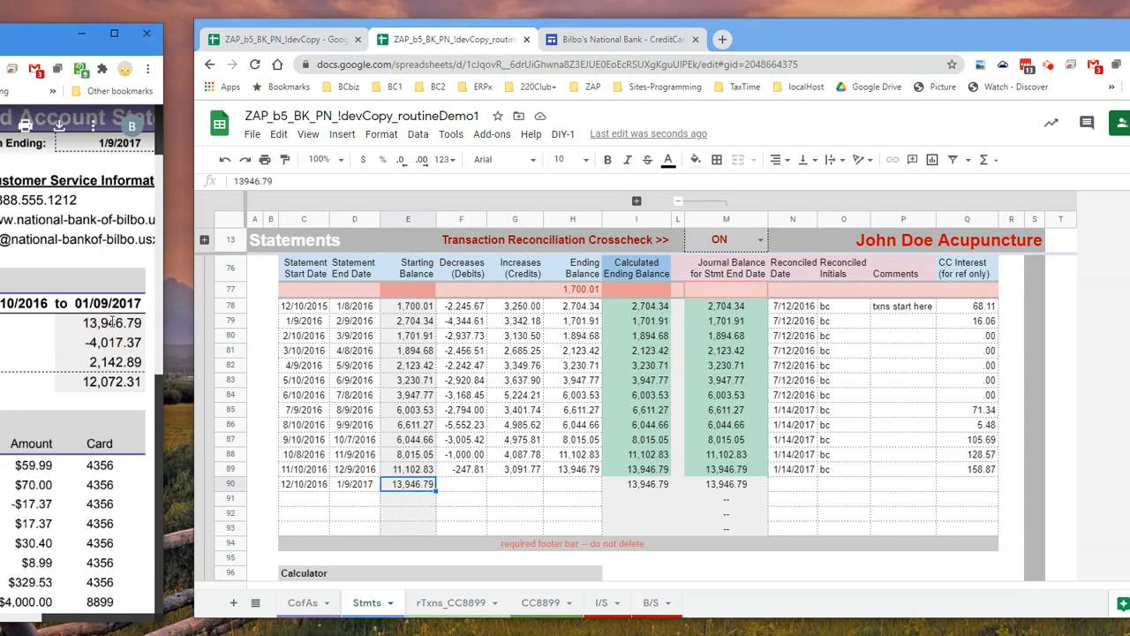
pyautogui.doubleClick(475, 485)
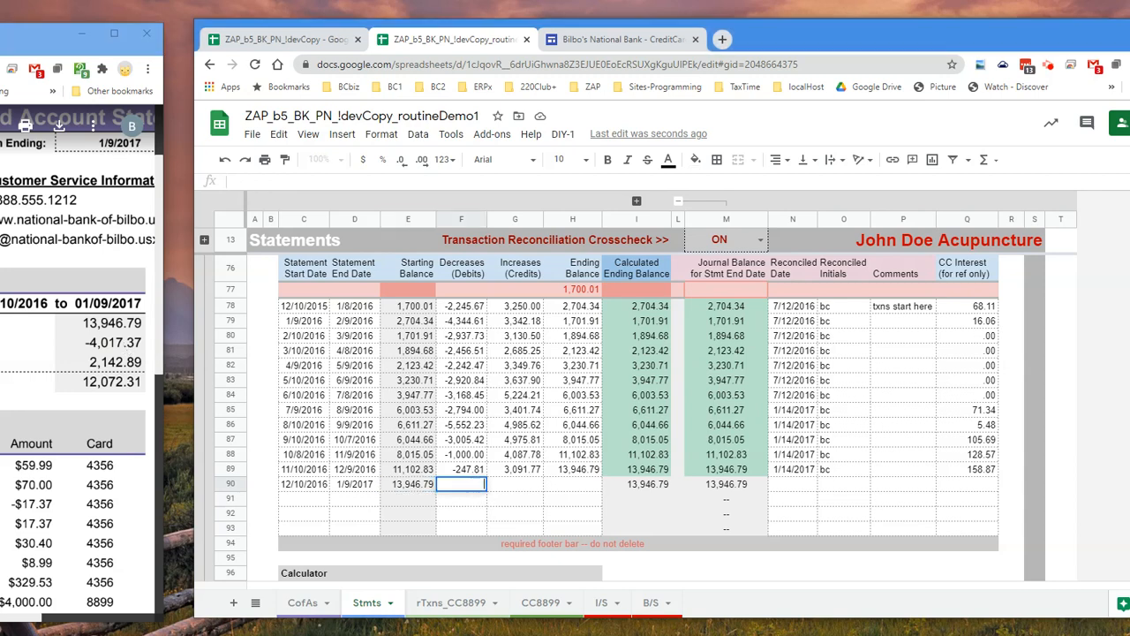
pyautogui.write('-4,017.37')
pyautogui.press('Tab')
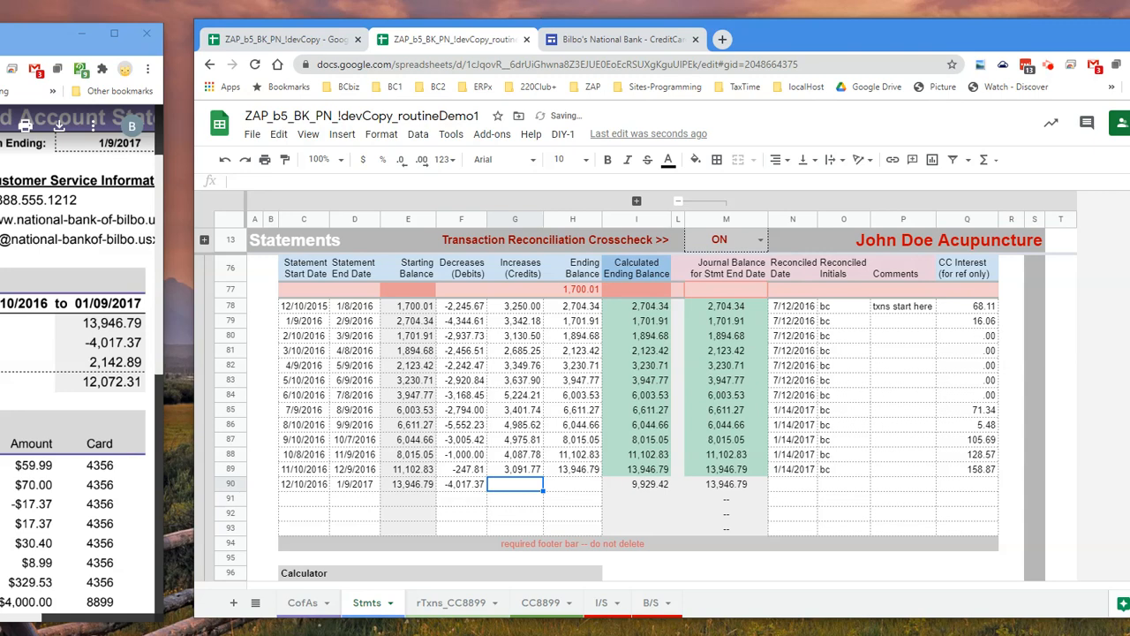
pyautogui.write('2142.89')
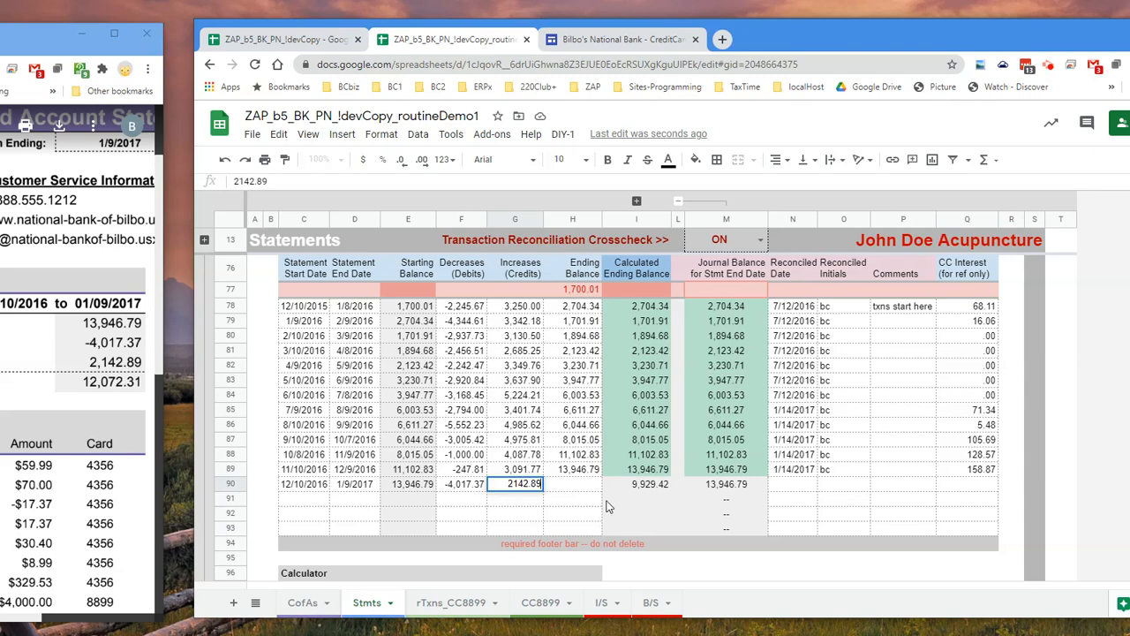
# Enter 12072.31 as row 90's Ending Balance and check it against the Calculated Ending Balance
pyautogui.click(583, 487)
pyautogui.write('12072.31')
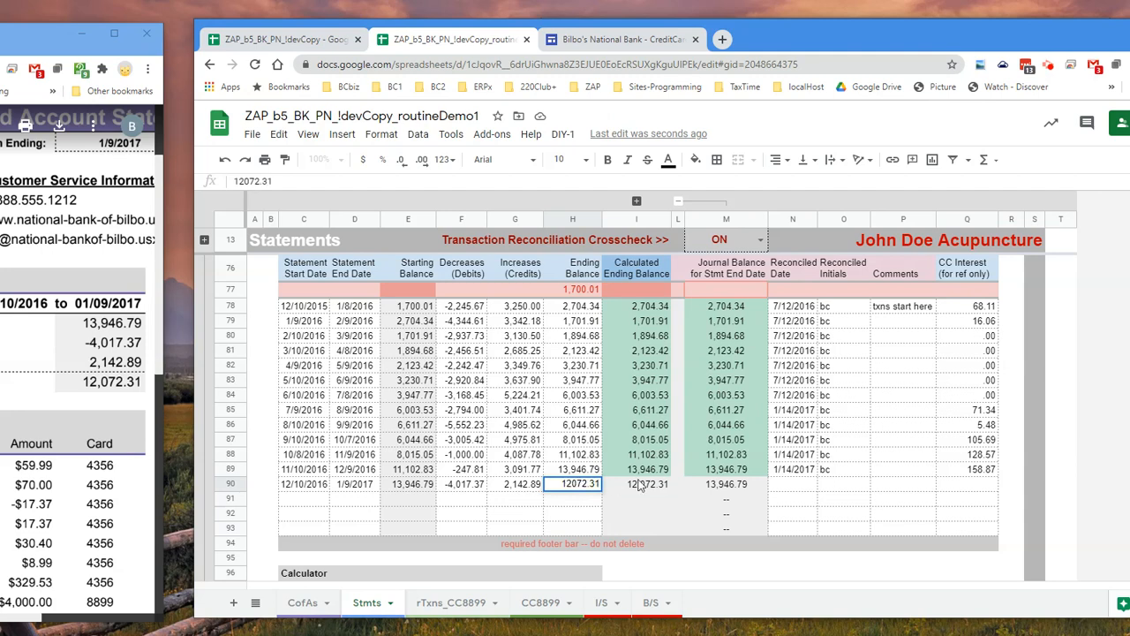
pyautogui.click(651, 488)
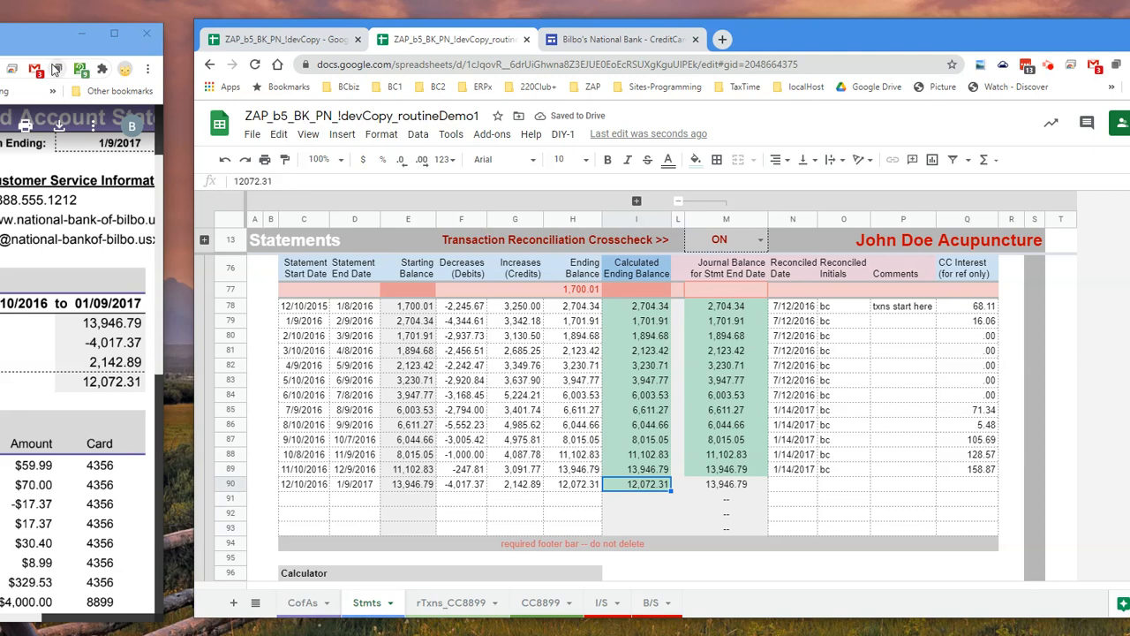
# Close the statement window and download the bank's January 2017 transactions as cc8899_csv_20170109.csv to the Desktop
pyautogui.moveTo(48, 43); pyautogui.dragTo(325, 60)
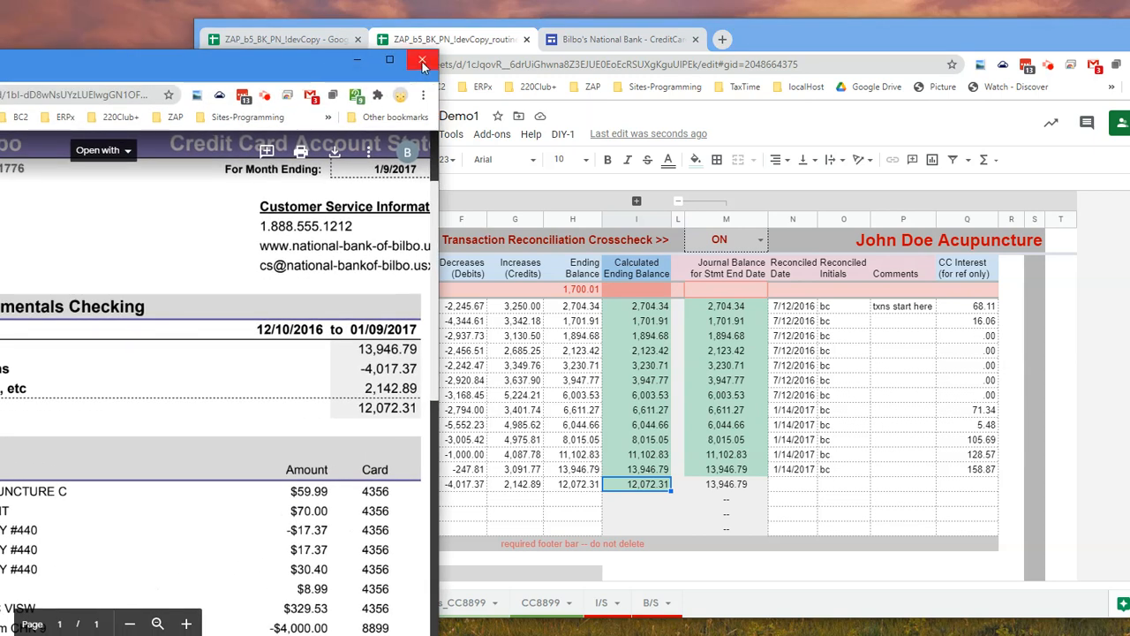
pyautogui.click(422, 61)
pyautogui.click(628, 42)
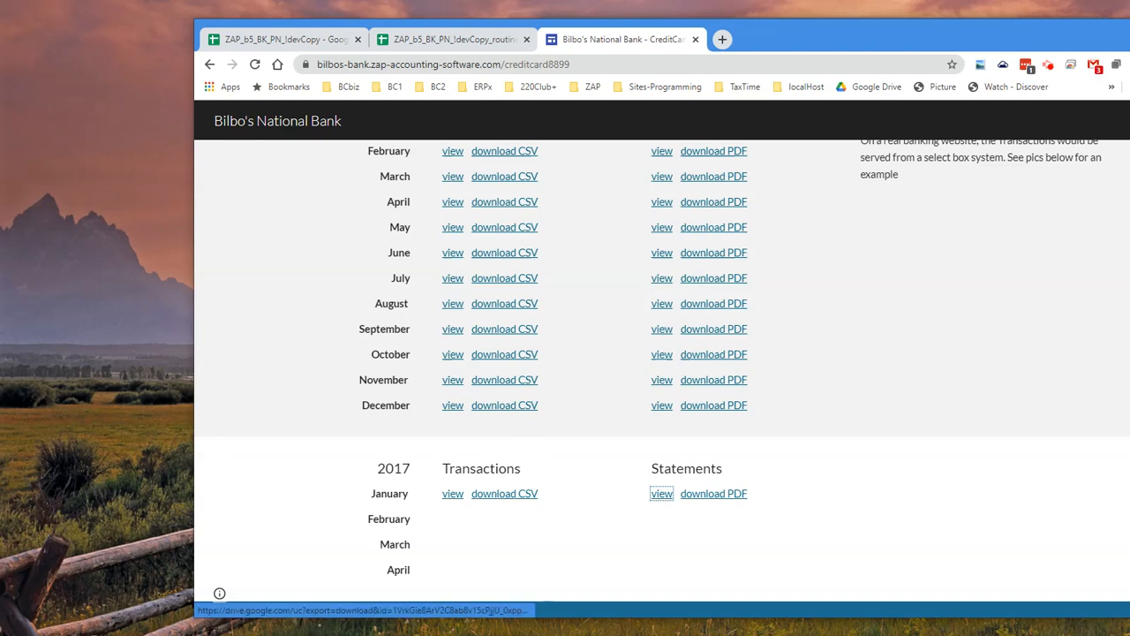
pyautogui.click(498, 496)
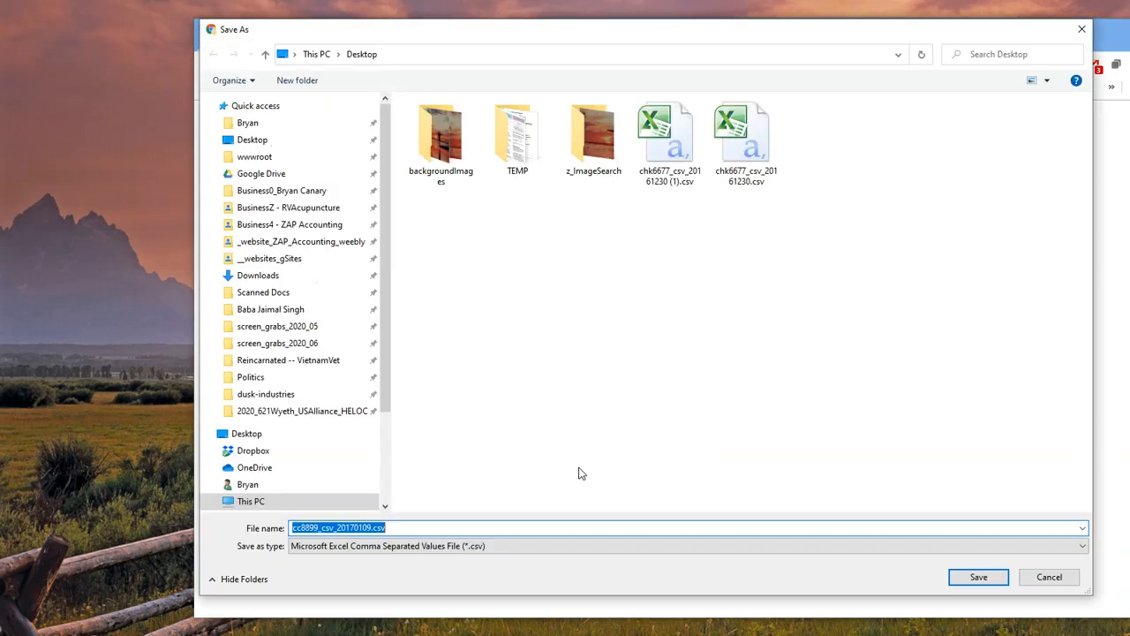
pyautogui.click(978, 576)
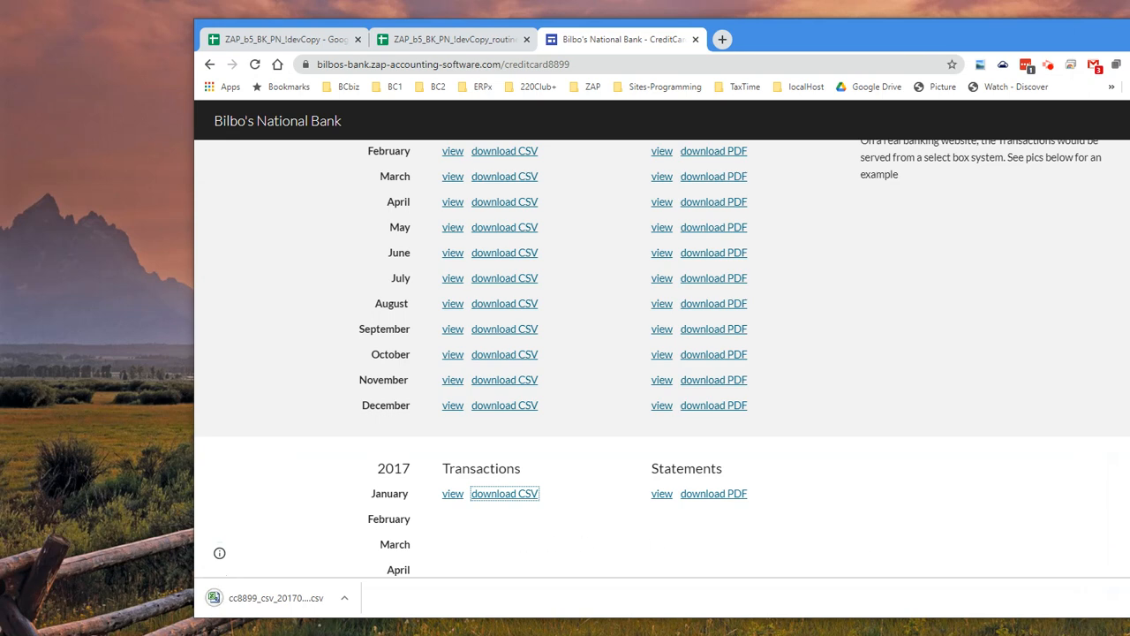
# Open the downloaded CSV in Excel, widen columns B and C to show full dates, and review the post and transaction dates
pyautogui.click(289, 600)
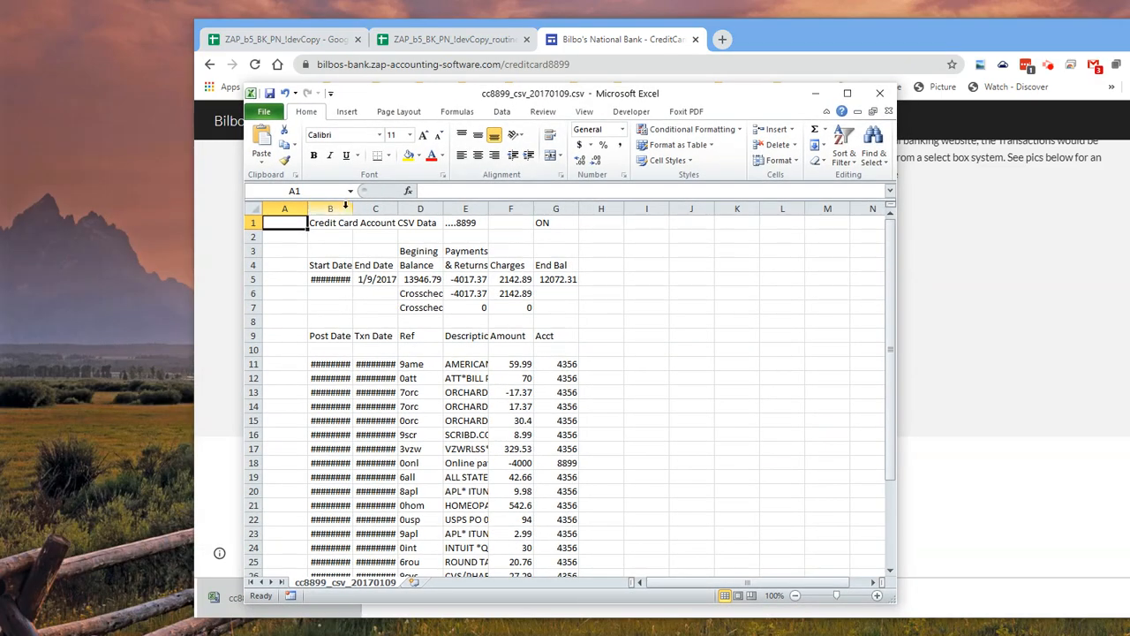
pyautogui.moveTo(344, 204); pyautogui.dragTo(436, 211)
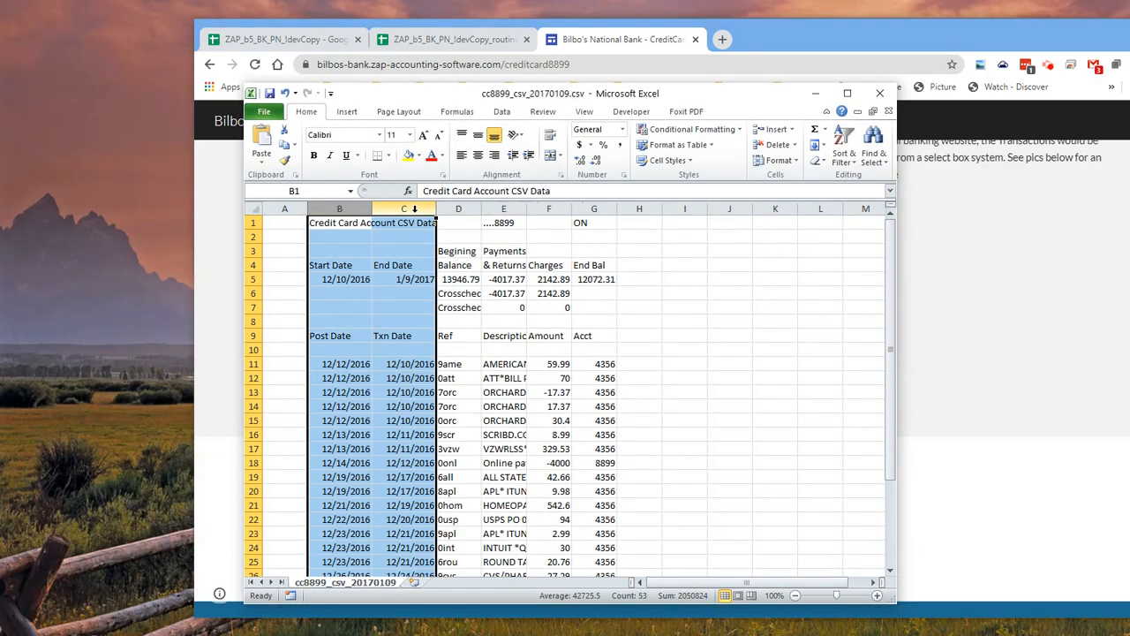
pyautogui.click(505, 380)
pyautogui.moveTo(335, 365); pyautogui.dragTo(380, 368)
pyautogui.scroll(-2, 425, 389)
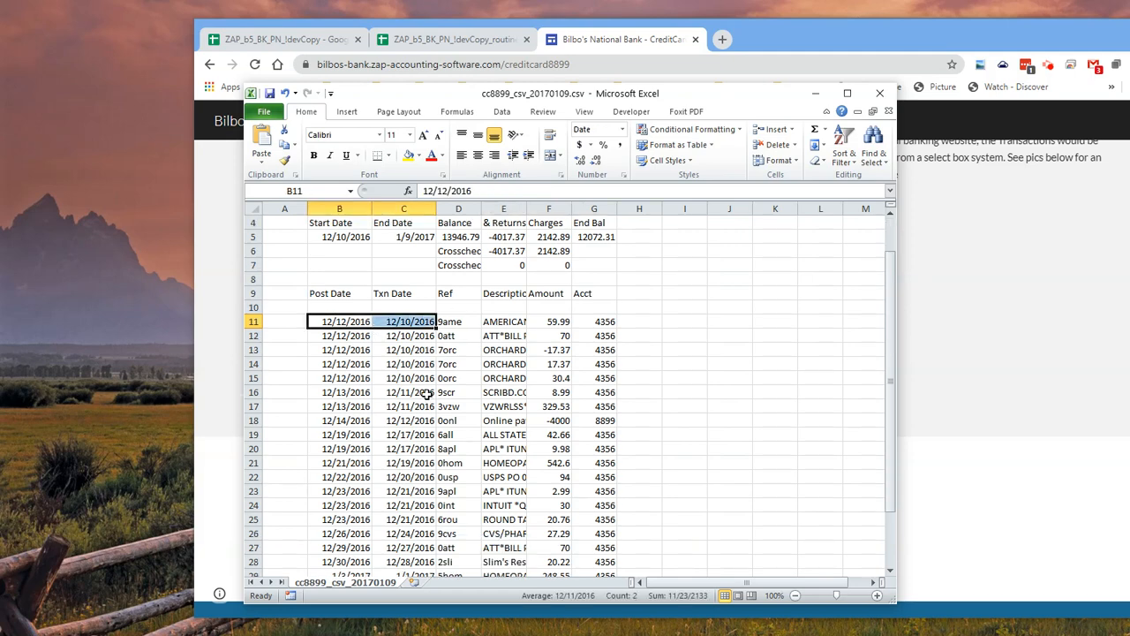
pyautogui.scroll(2, 424, 366)
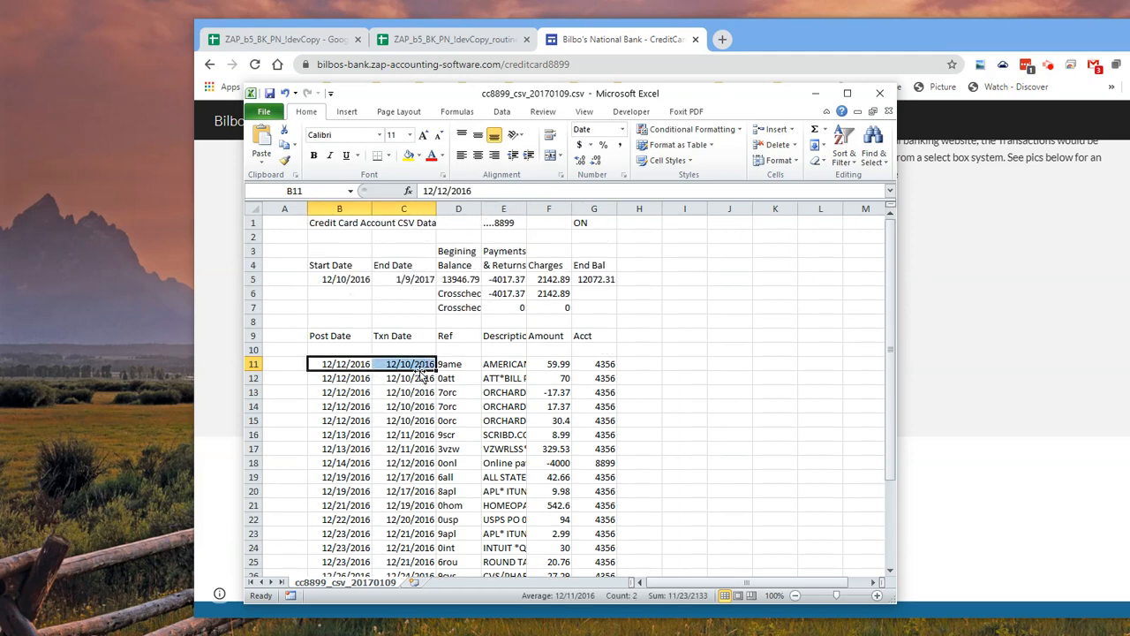
pyautogui.click(378, 404)
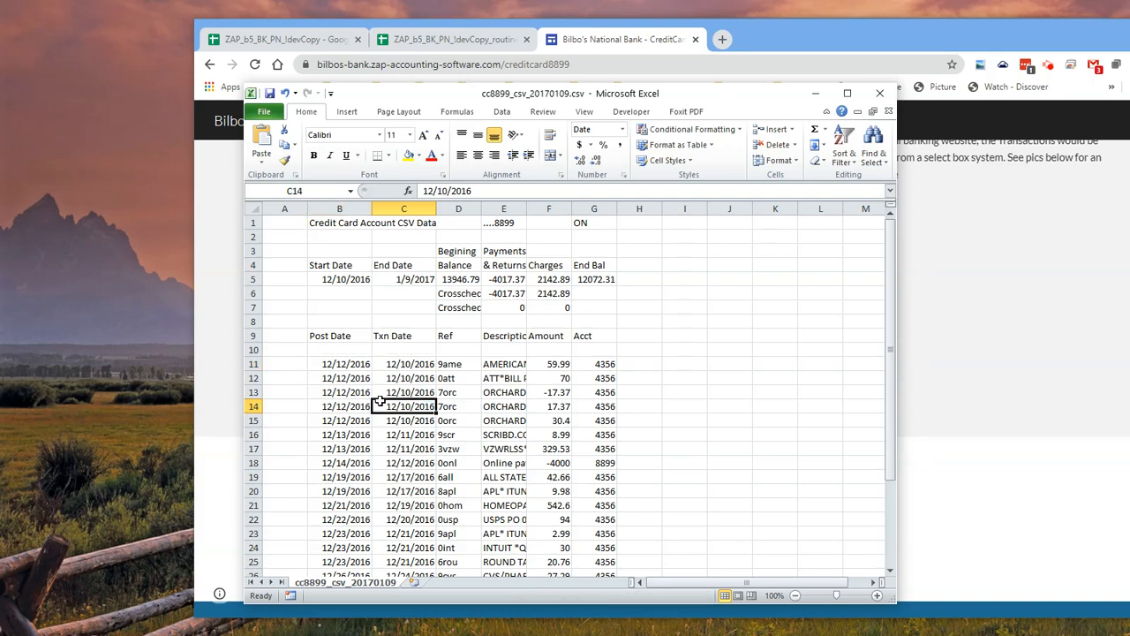
# Copy the transaction rows B11:G33 from the CSV and move the Excel window out of the way
pyautogui.moveTo(347, 367); pyautogui.dragTo(597, 547)
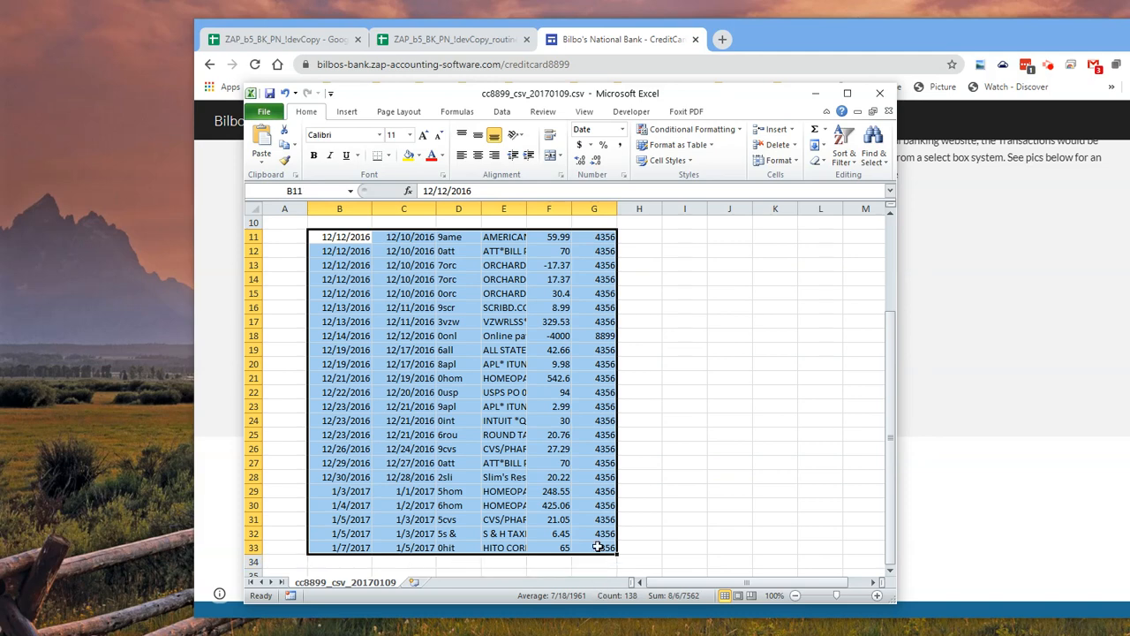
pyautogui.hotkey('ctrl', 'c')
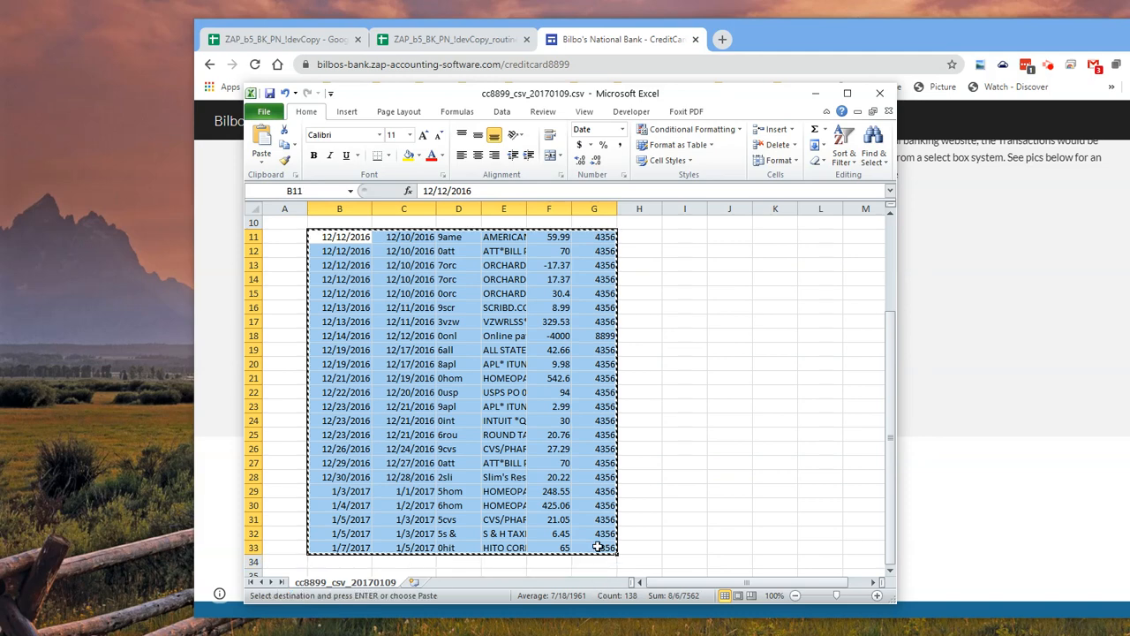
pyautogui.moveTo(713, 98); pyautogui.dragTo(0, 89)
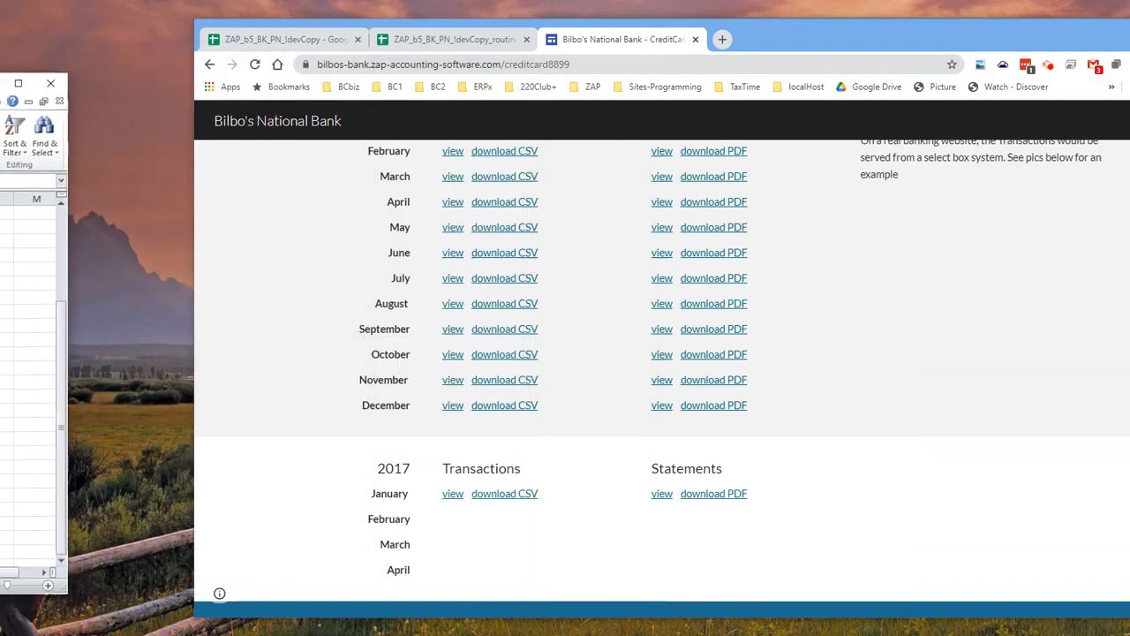
# In the rTxns_CC8899 sheet's Download Sets table, add Download Set ID 3 in row 13 with start date 12/10/2016
pyautogui.click(451, 39)
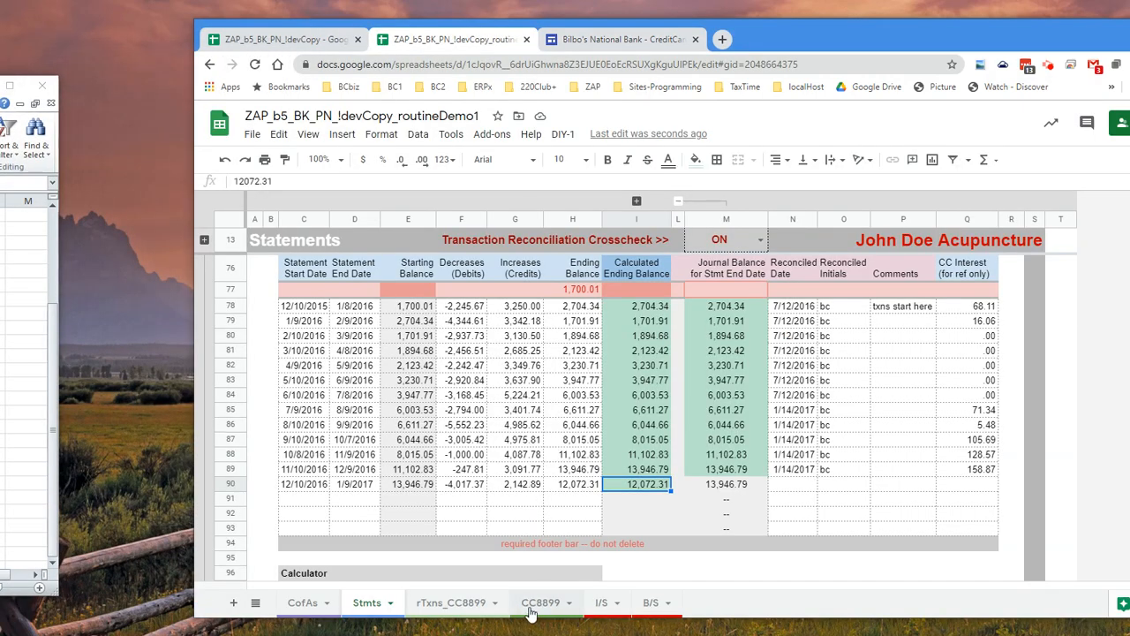
pyautogui.click(450, 603)
pyautogui.scroll(2, 426, 356)
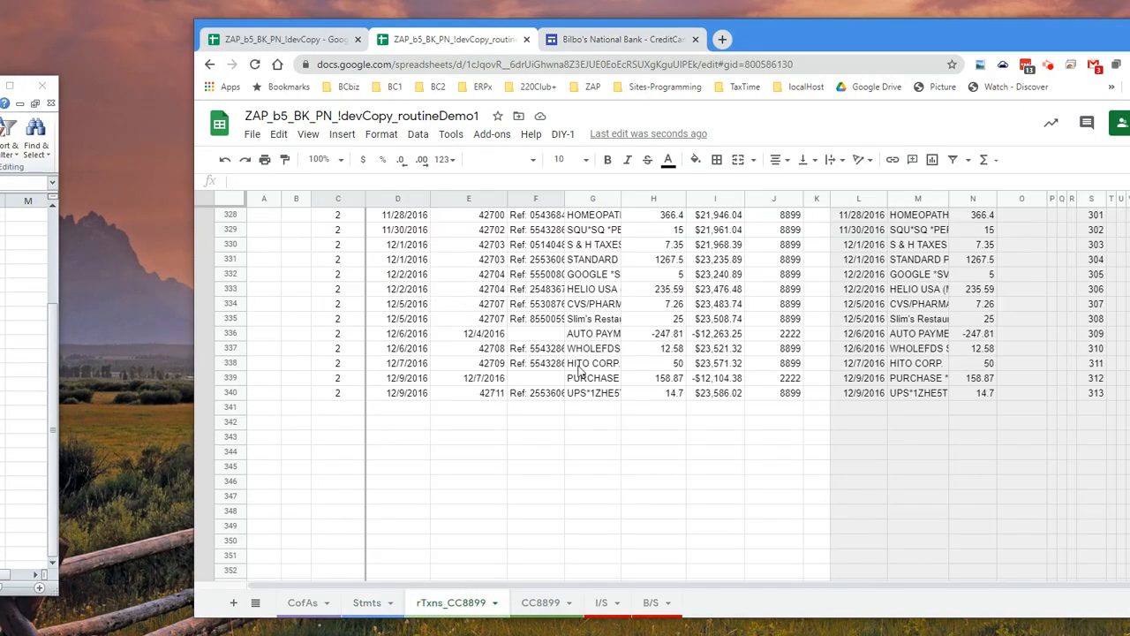
pyautogui.scroll(20, 427, 357)
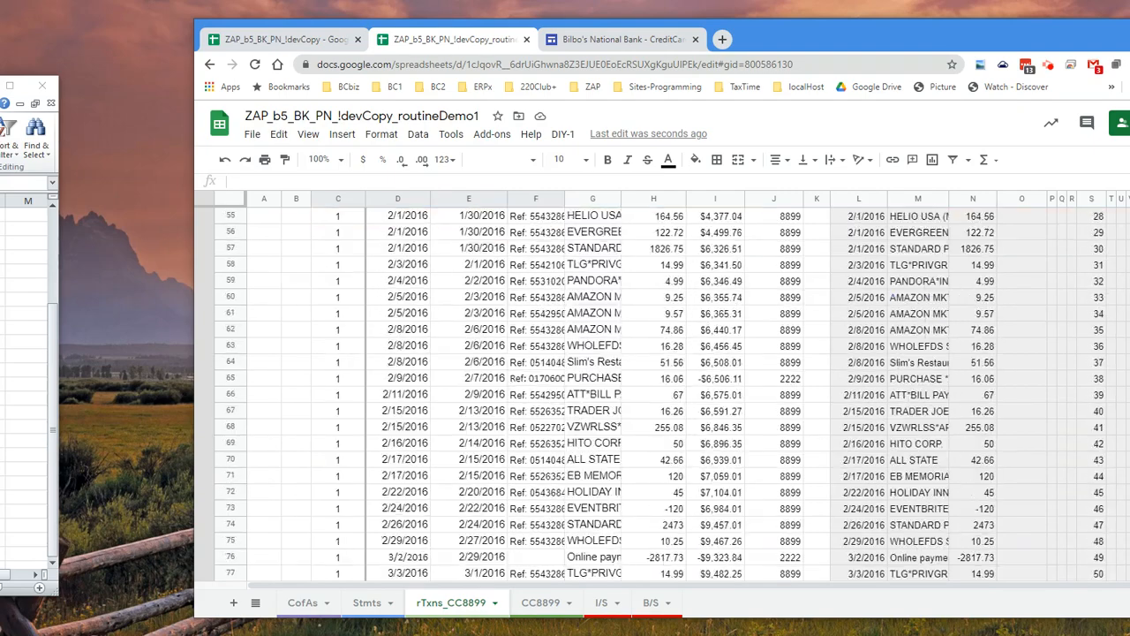
pyautogui.moveTo(1006, 39); pyautogui.dragTo(876, 32)
pyautogui.click(205, 373)
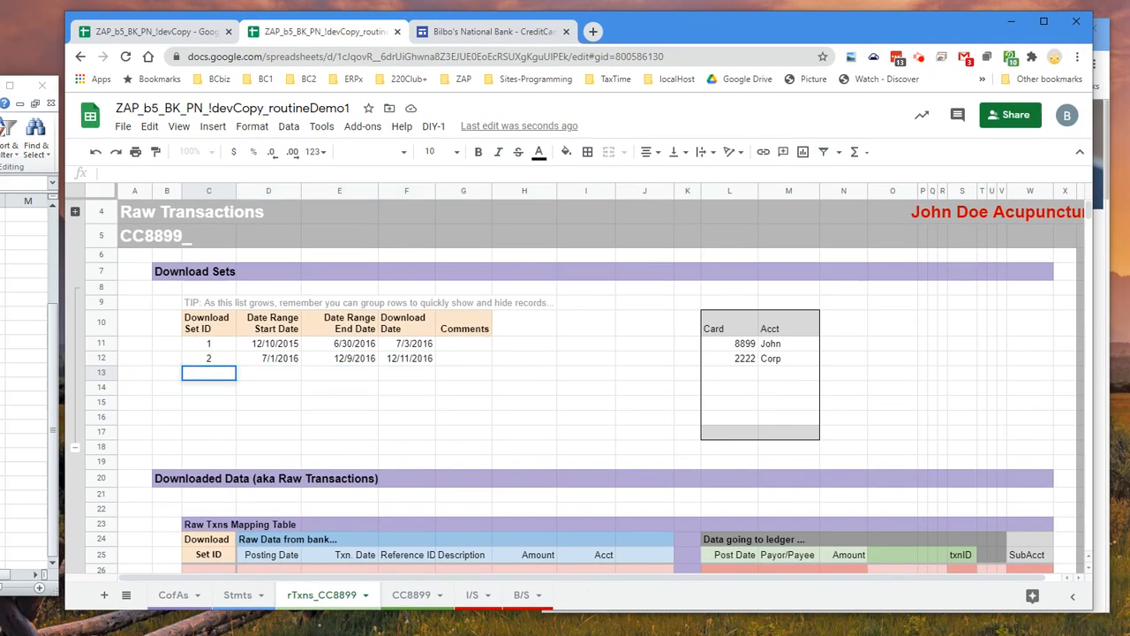
pyautogui.press('Tab')
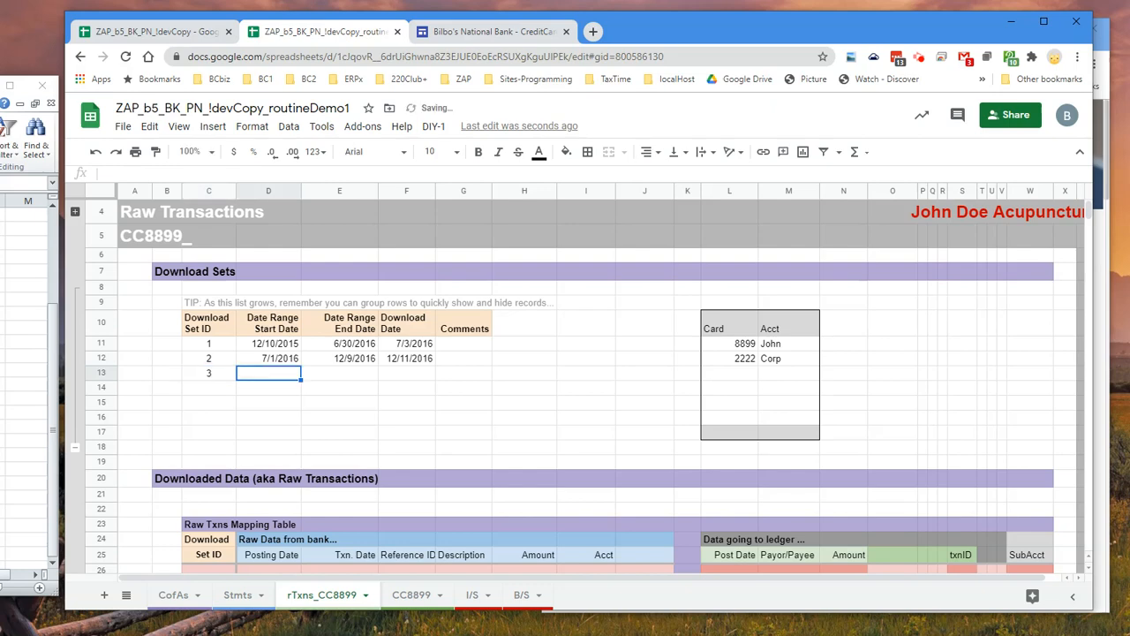
pyautogui.write('12/10/')
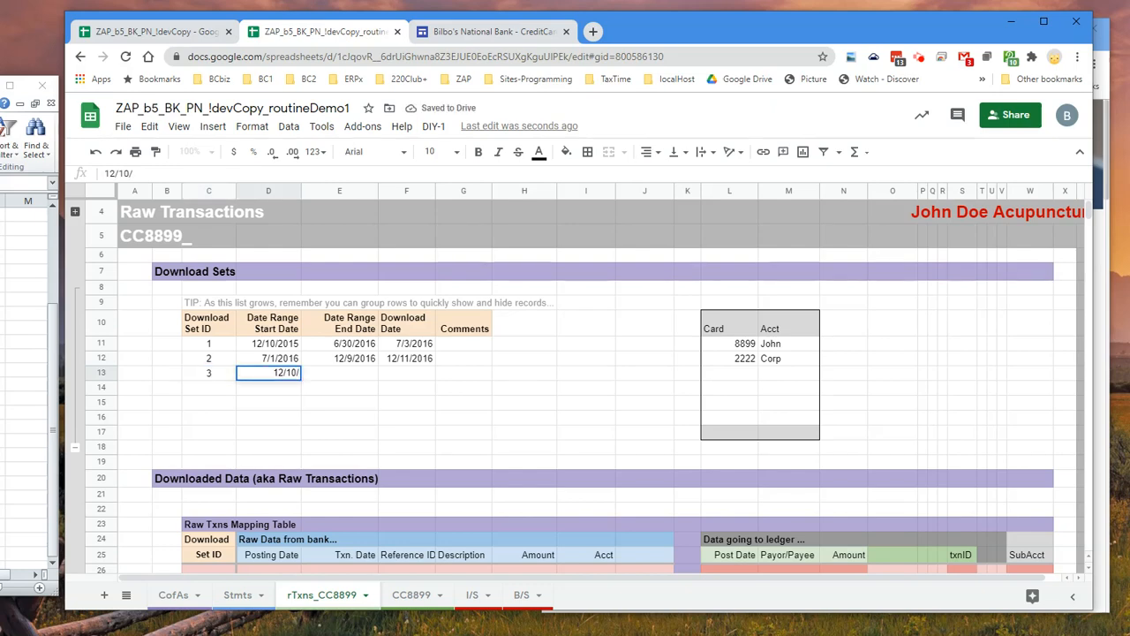
pyautogui.write('2016')
pyautogui.press('Tab')
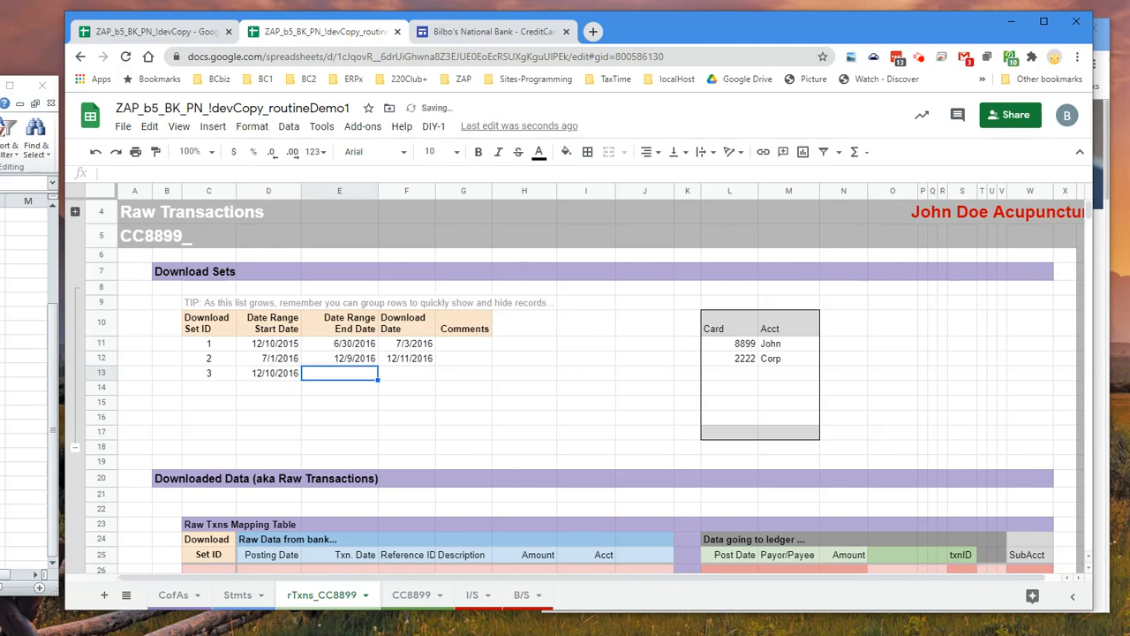
# Set download set 3's Date Range End Date to 1/9/2017 and check it against the statement end date in the Stmts sheet
pyautogui.click(282, 377)
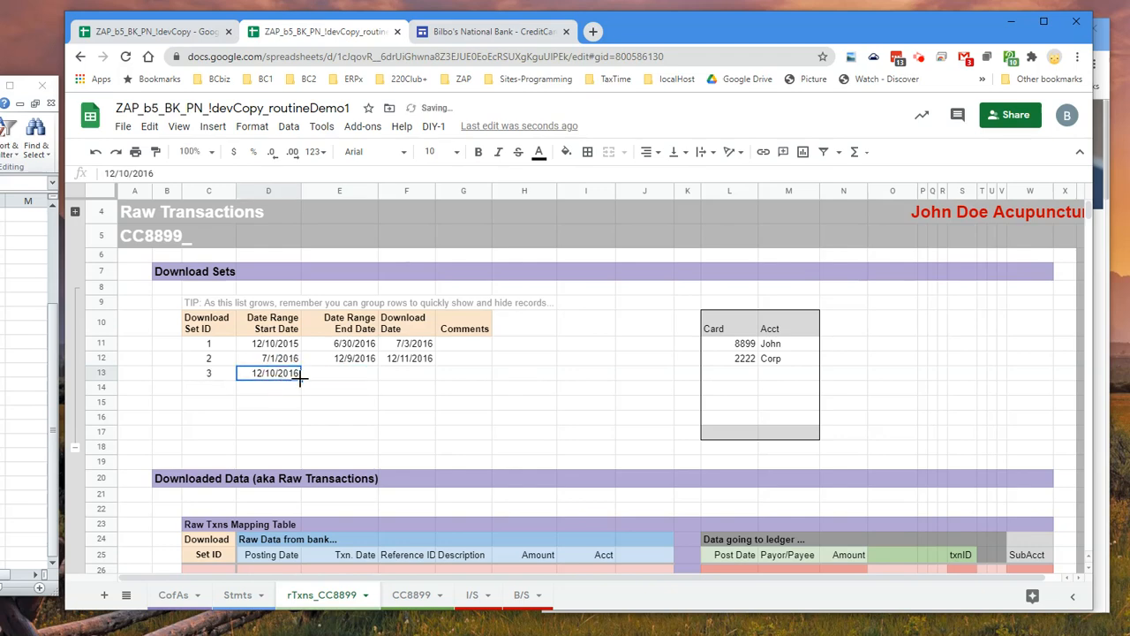
pyautogui.moveTo(300, 378); pyautogui.dragTo(357, 380)
pyautogui.click(353, 375)
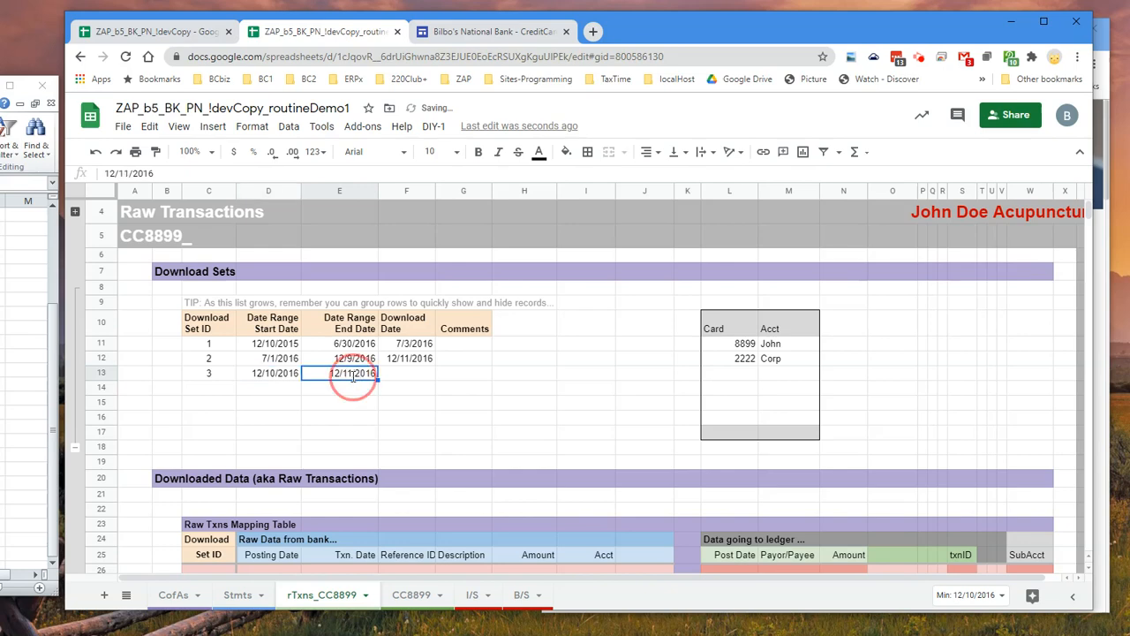
pyautogui.doubleClick(353, 375)
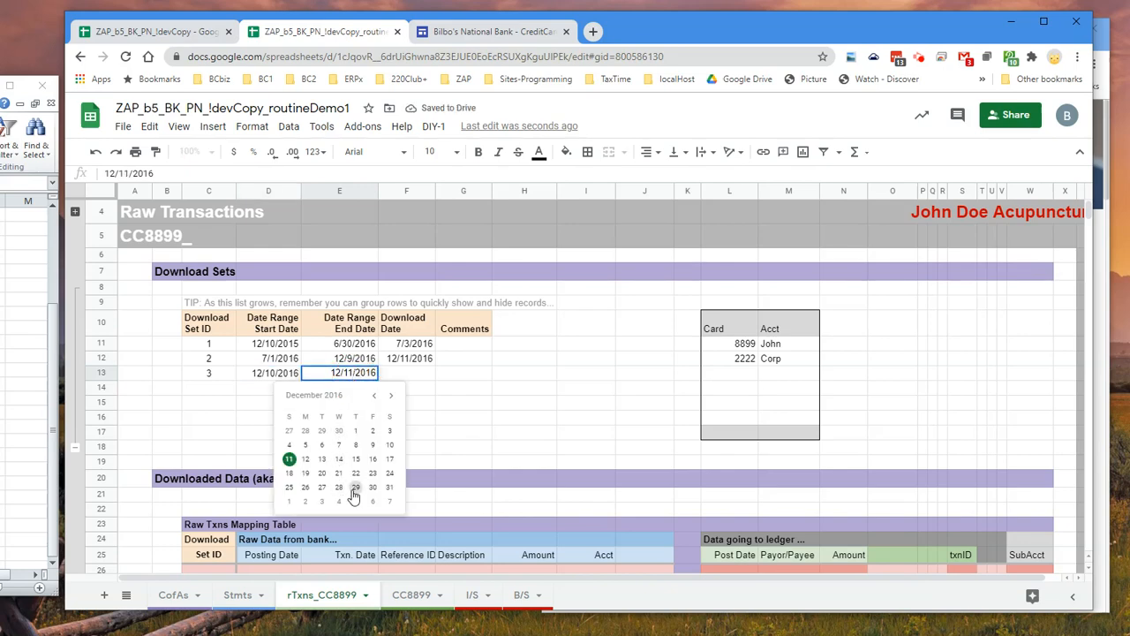
pyautogui.click(392, 395)
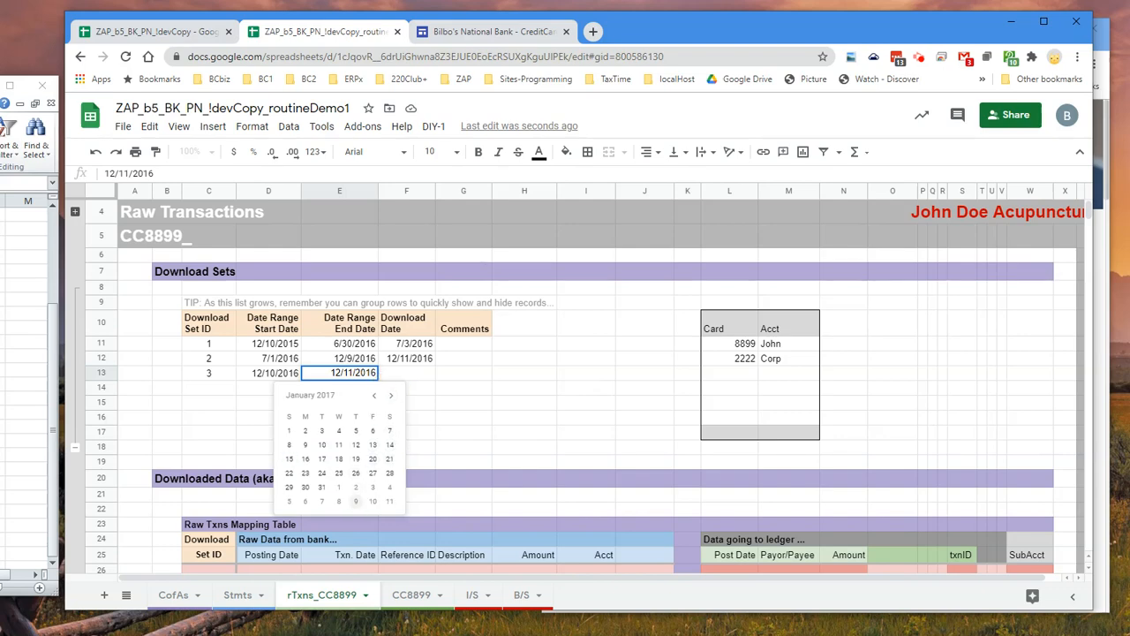
pyautogui.click(305, 444)
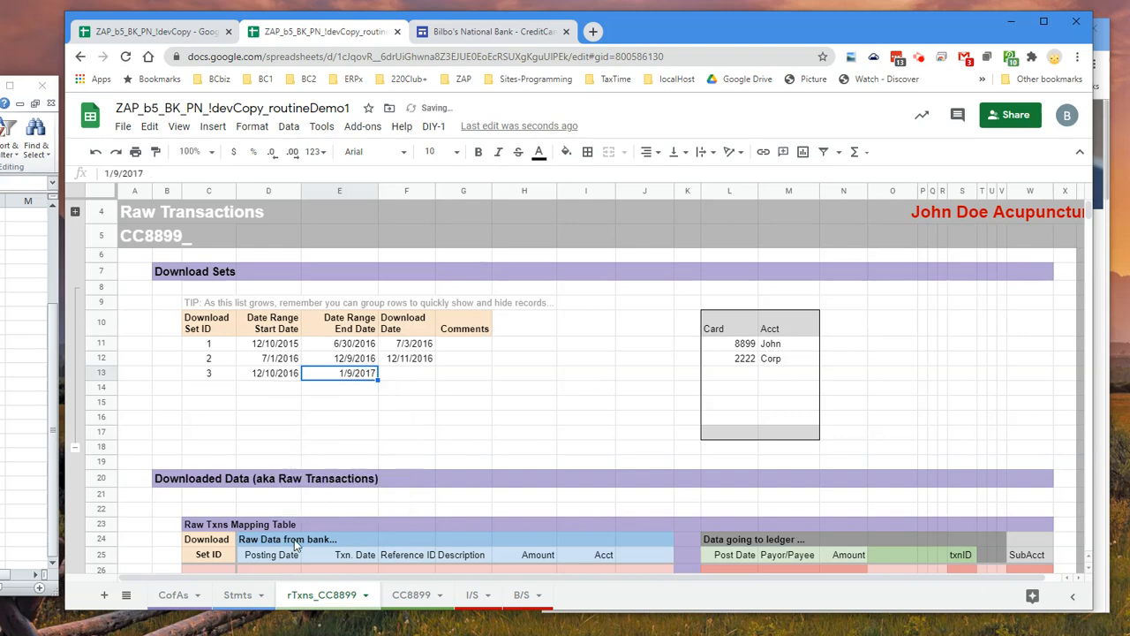
pyautogui.click(238, 595)
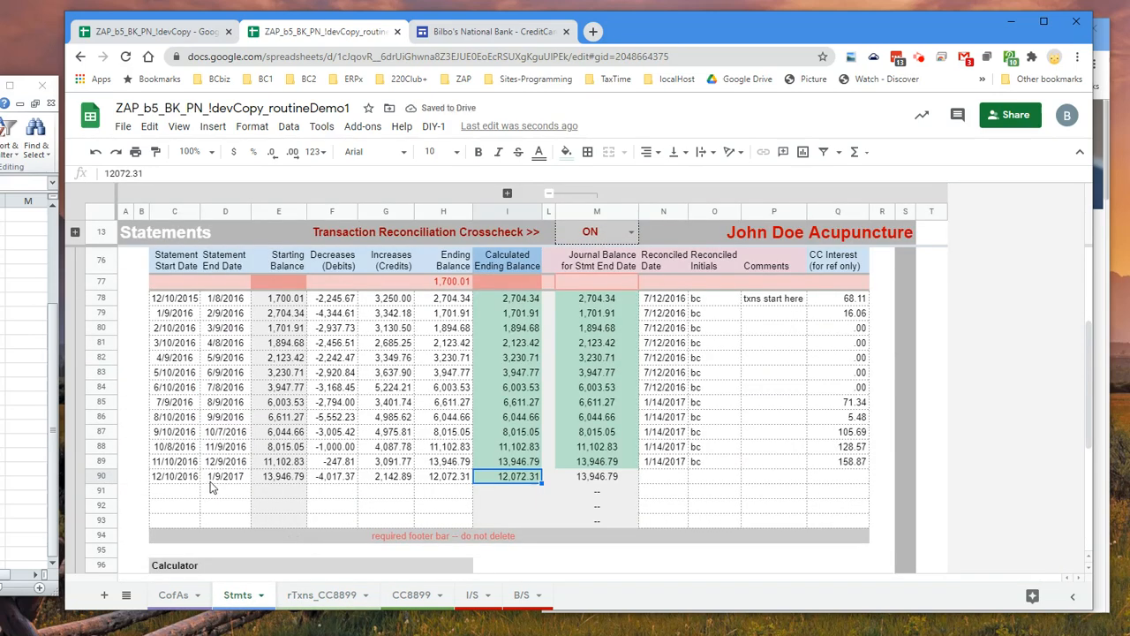
pyautogui.click(331, 593)
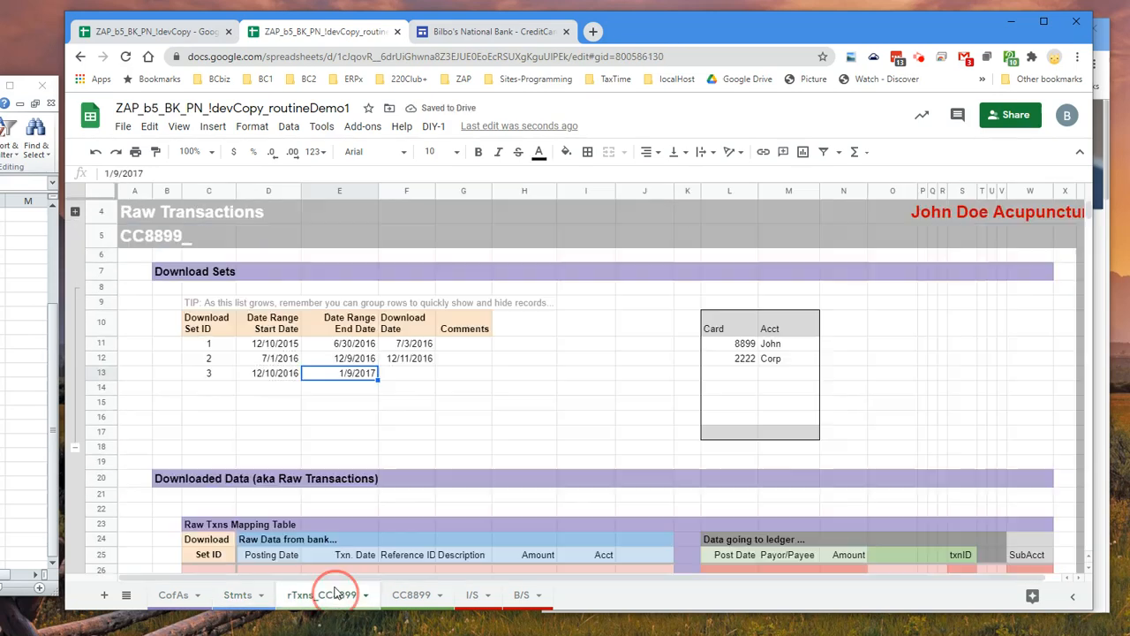
# Enter 1/11/2017 as download set 3's Download Date and bc as its comment
pyautogui.click(397, 369)
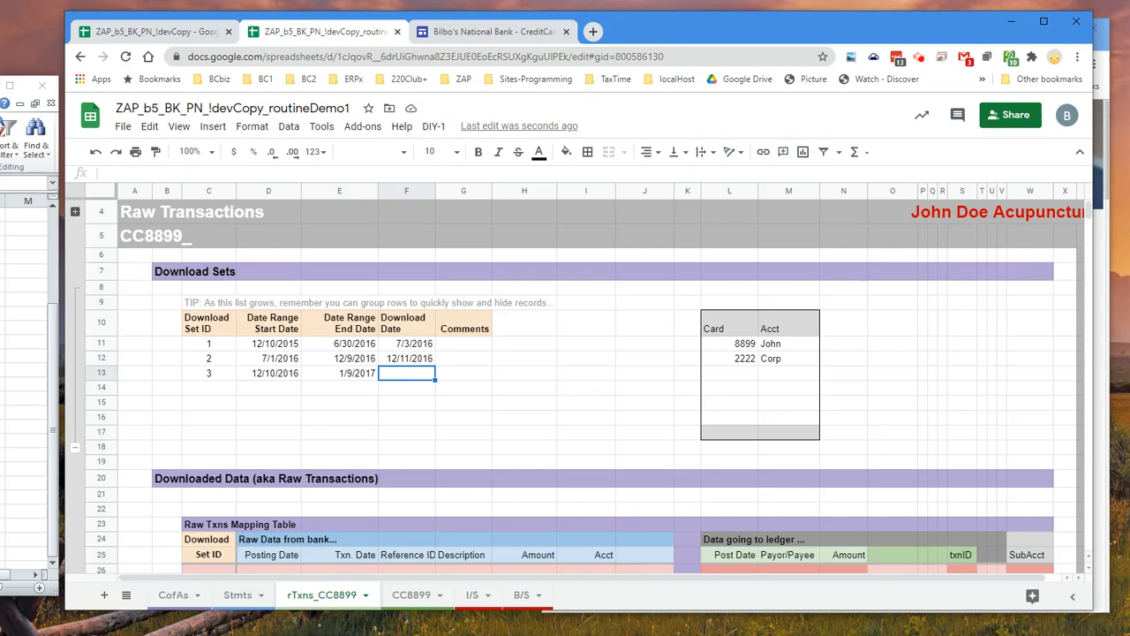
pyautogui.write('1/11/2017')
pyautogui.press('Tab')
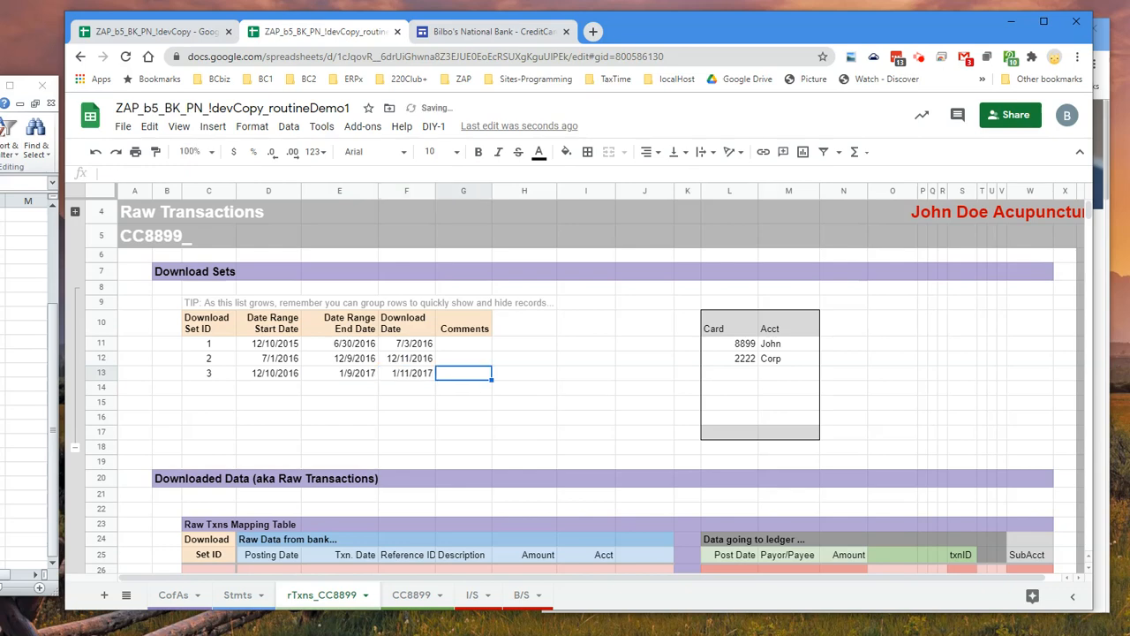
pyautogui.write('bc')
pyautogui.press('Return')
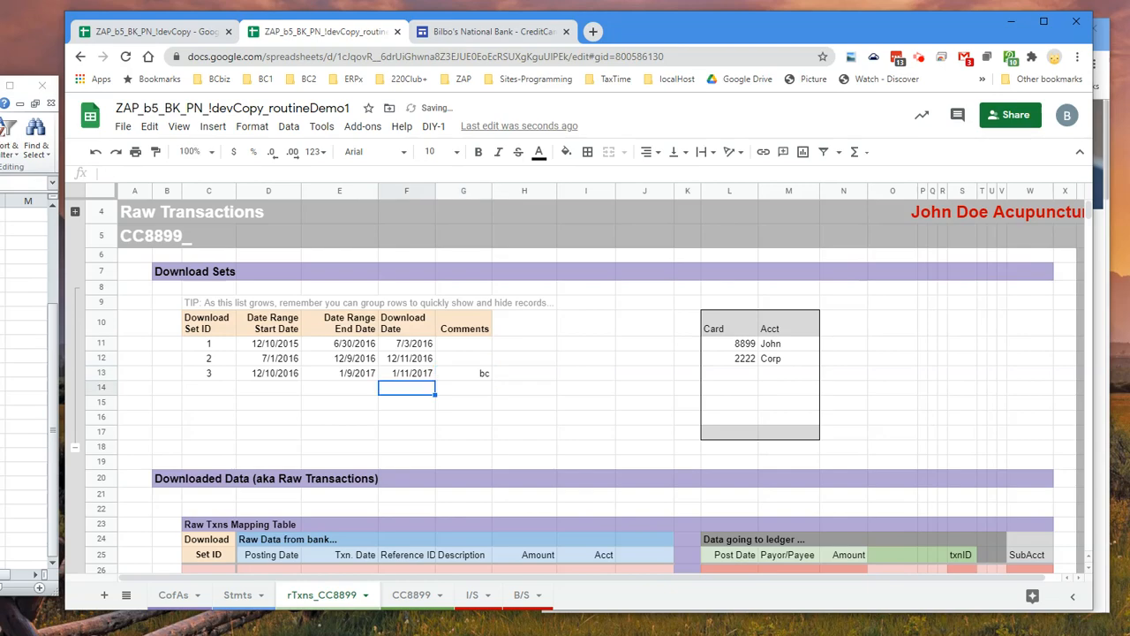
# Enter Download Set ID 3 in C341, the first empty row below the existing raw transactions
pyautogui.scroll(-3, 210, 442)
pyautogui.click(207, 469)
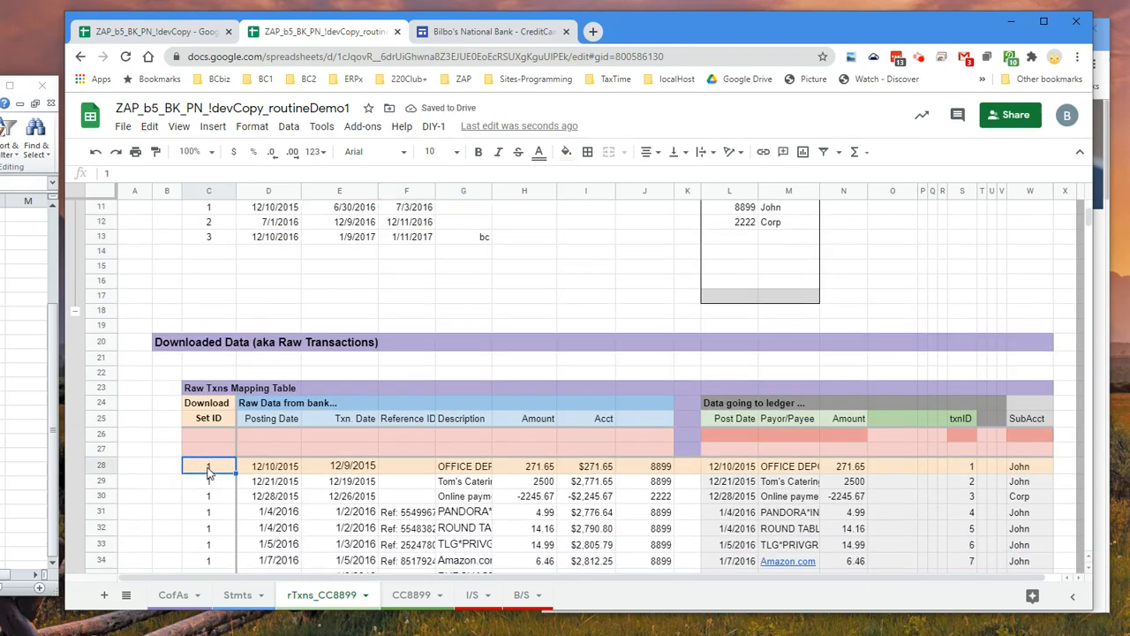
pyautogui.hotkey('ctrl', 'Down')
pyautogui.press('Down')
pyautogui.press('Down')
pyautogui.press('Down')
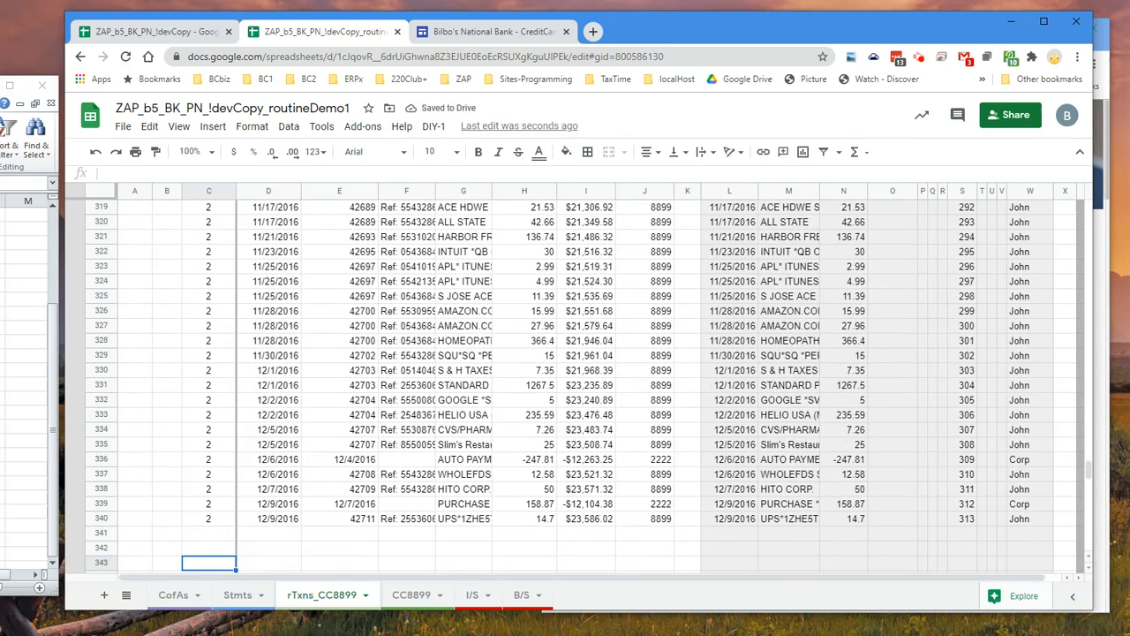
pyautogui.click(209, 533)
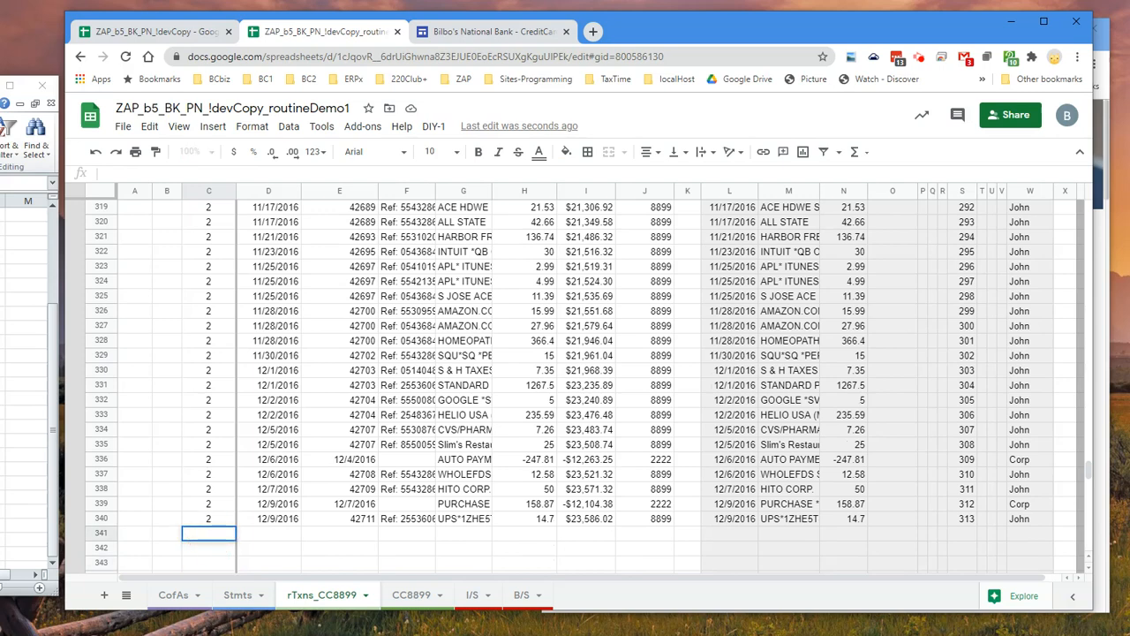
pyautogui.press('Tab')
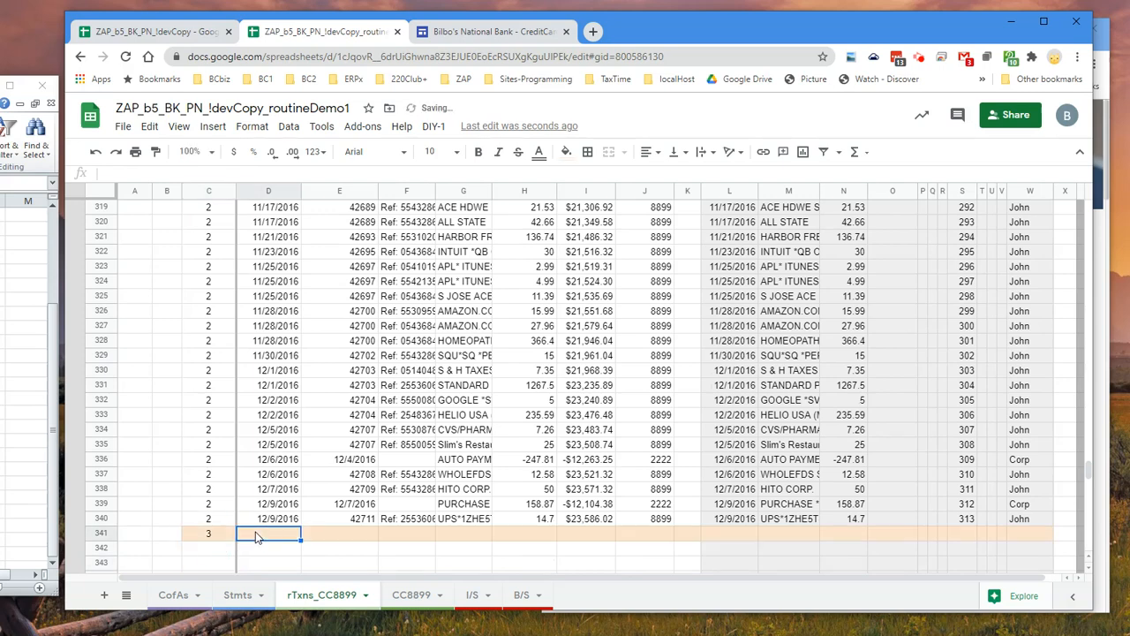
# Paste the copied CSV transactions as values only, starting at D341
pyautogui.scroll(-2, 258, 529)
pyautogui.rightClick(272, 465)
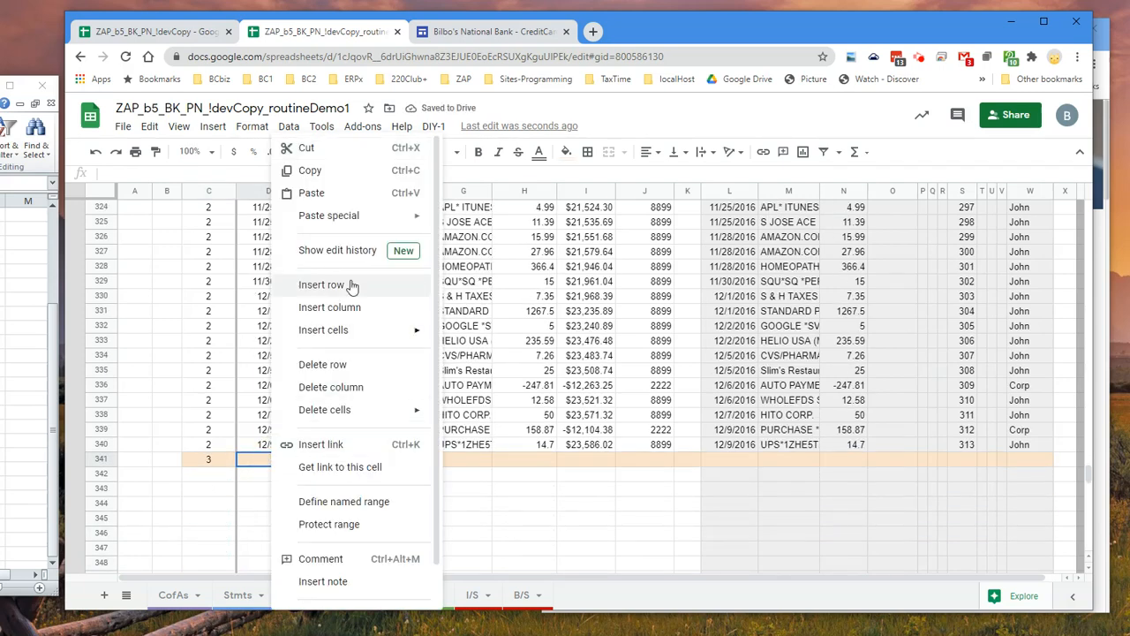
pyautogui.moveTo(345, 215)
pyautogui.click(474, 226)
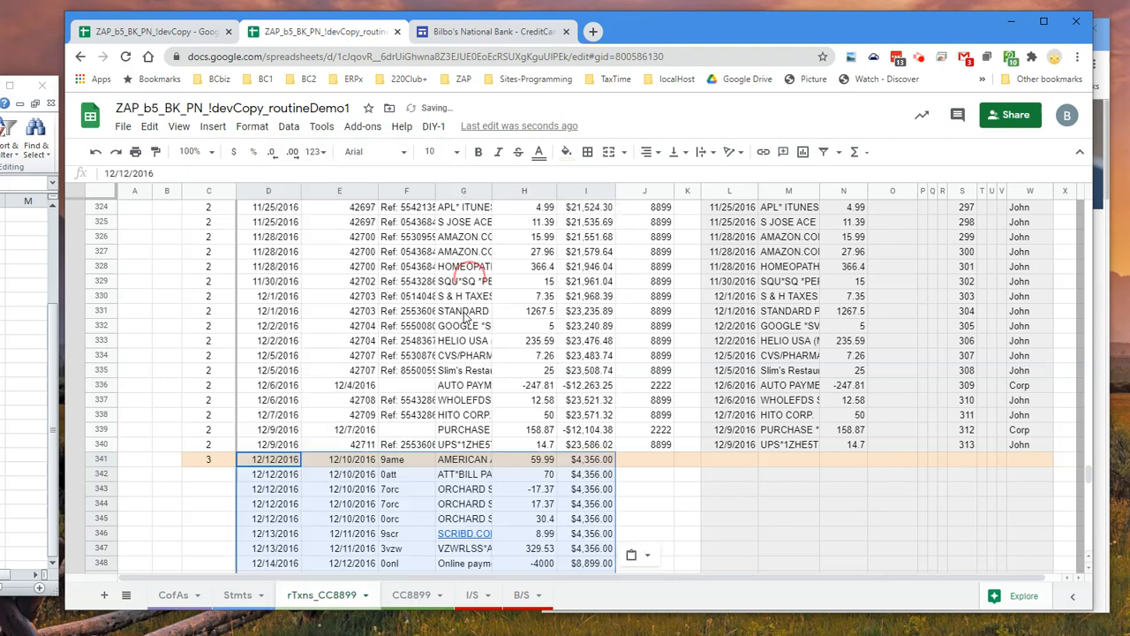
pyautogui.scroll(-1, 563, 385)
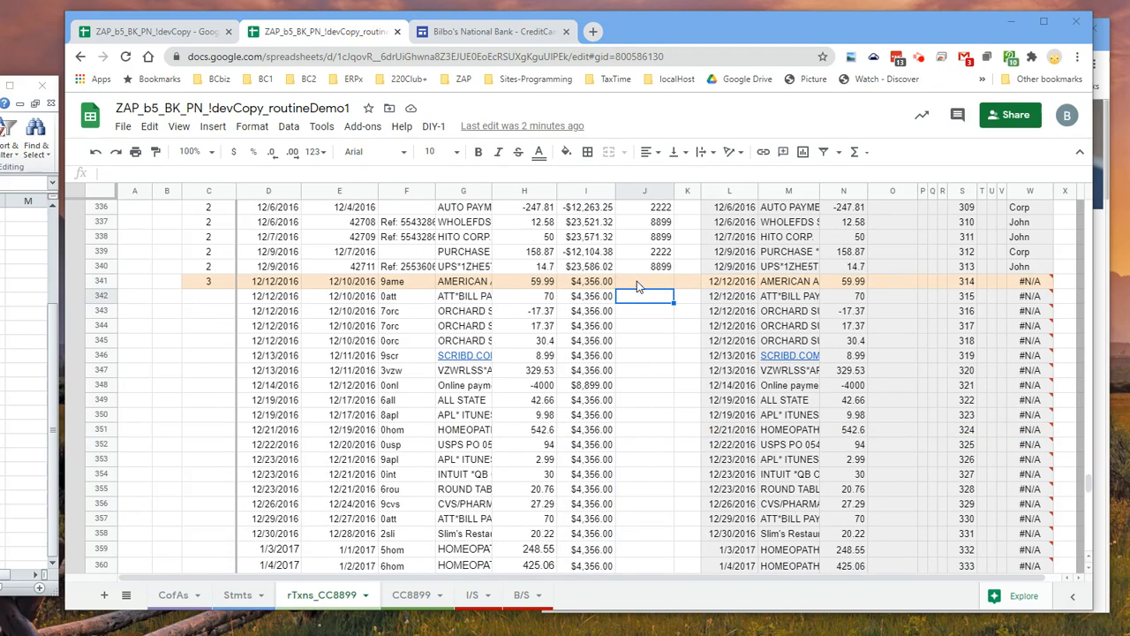
# Copy the Acct code from J340 and paste it as values only into J341:J363
pyautogui.click(639, 282)
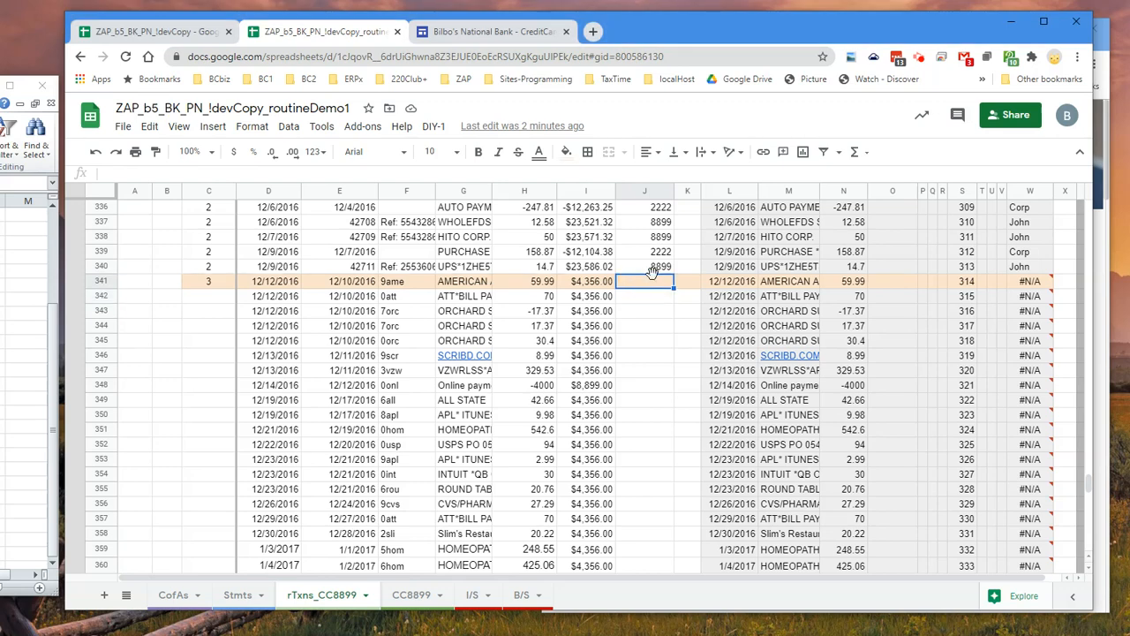
pyautogui.click(656, 272)
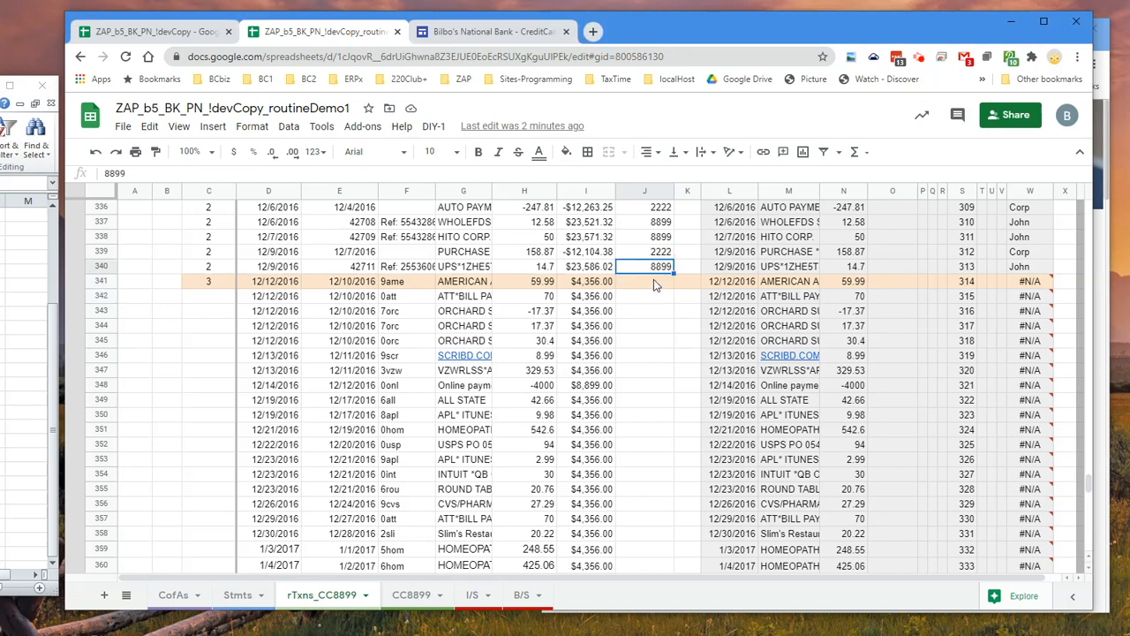
pyautogui.moveTo(653, 289); pyautogui.dragTo(664, 480)
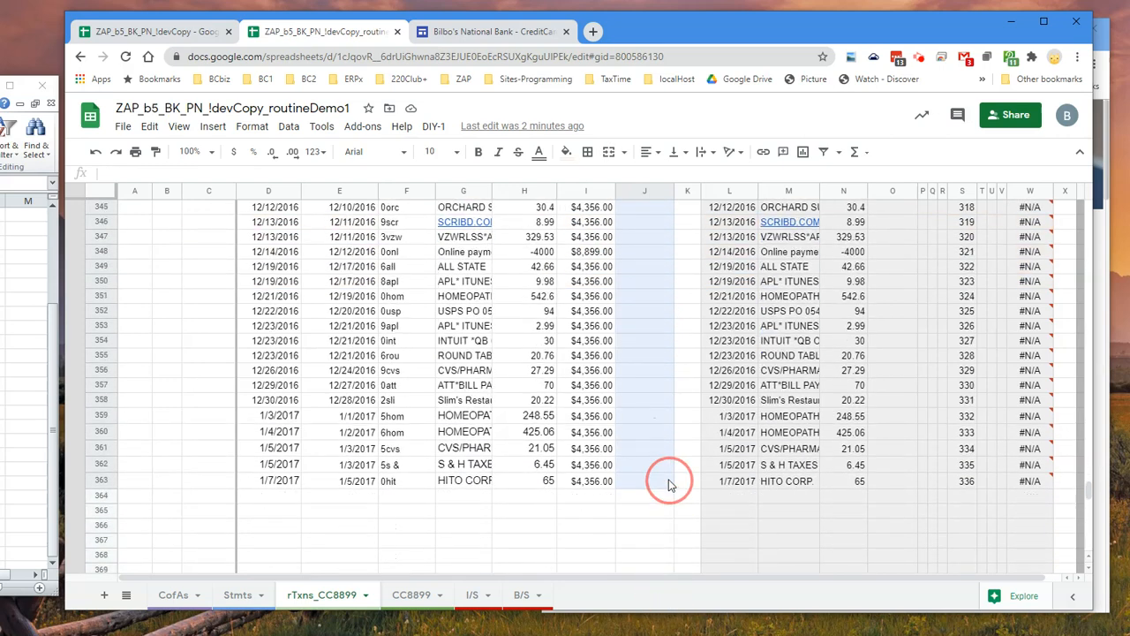
pyautogui.rightClick(668, 479)
pyautogui.moveTo(733, 215)
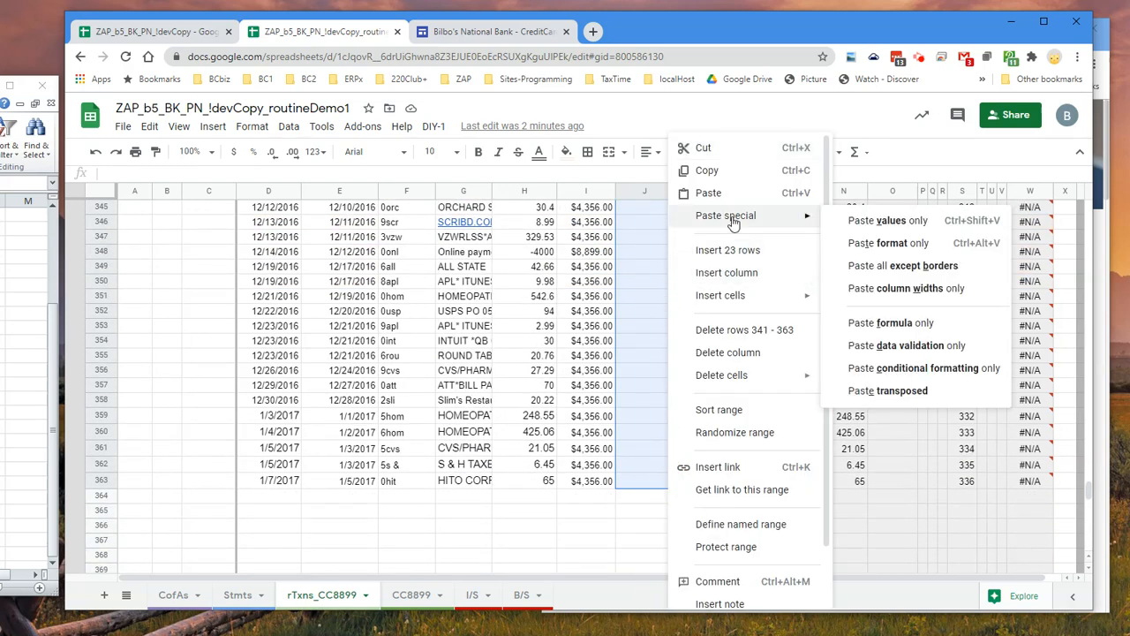
pyautogui.click(860, 220)
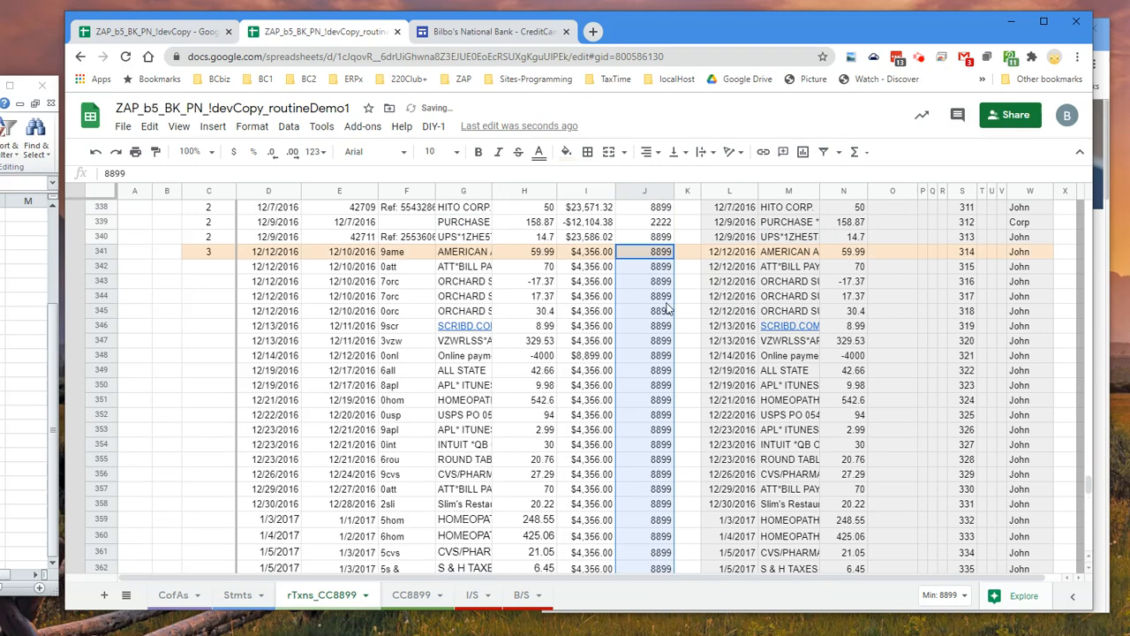
# Change the online payment's Acct in row 348 to the Corp card code and fill Download Set ID 3 down the new rows
pyautogui.click(655, 355)
pyautogui.write('2222')
pyautogui.press('Return')
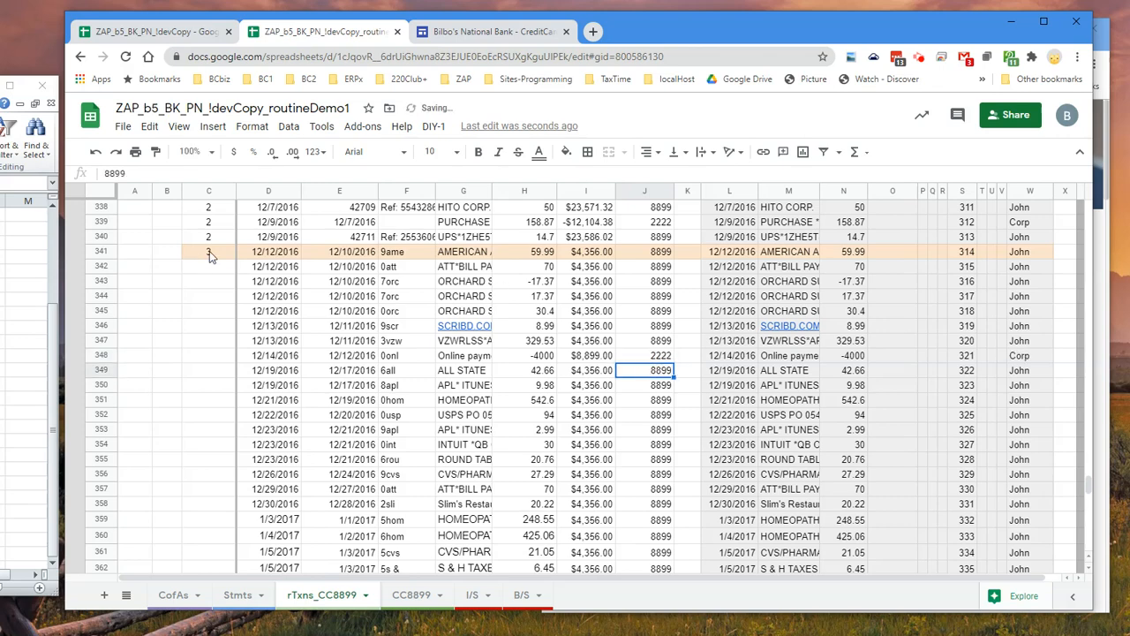
pyautogui.click(207, 256)
pyautogui.doubleClick(235, 259)
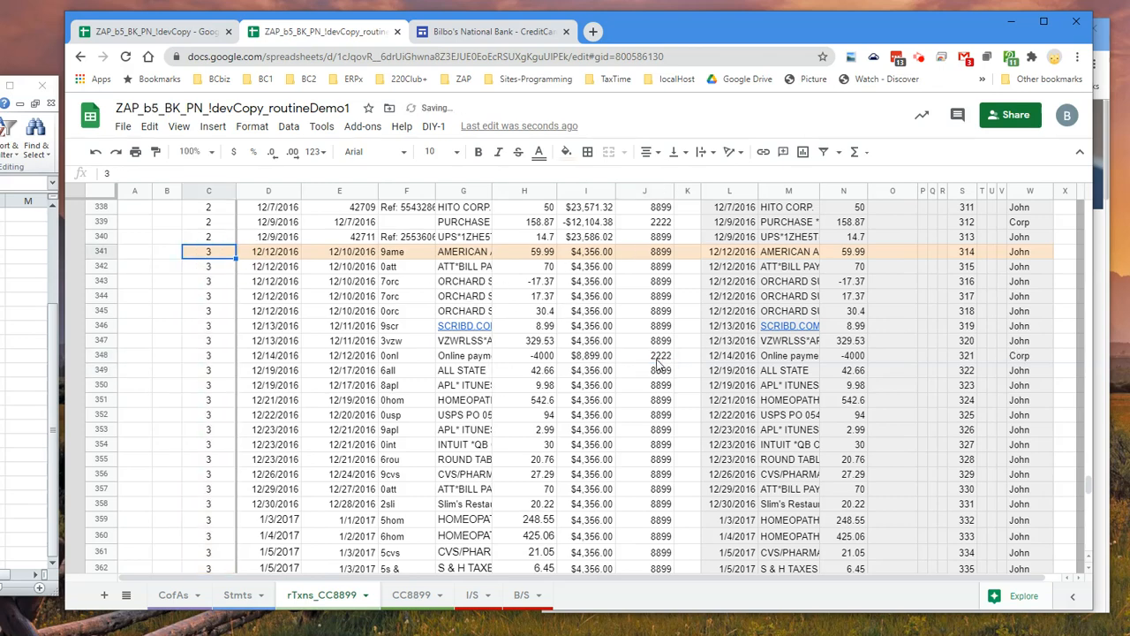
# Compare row 341's raw bank description and amount with the Post Date, Payor/Payee and Amount going to the ledger
pyautogui.click(592, 255)
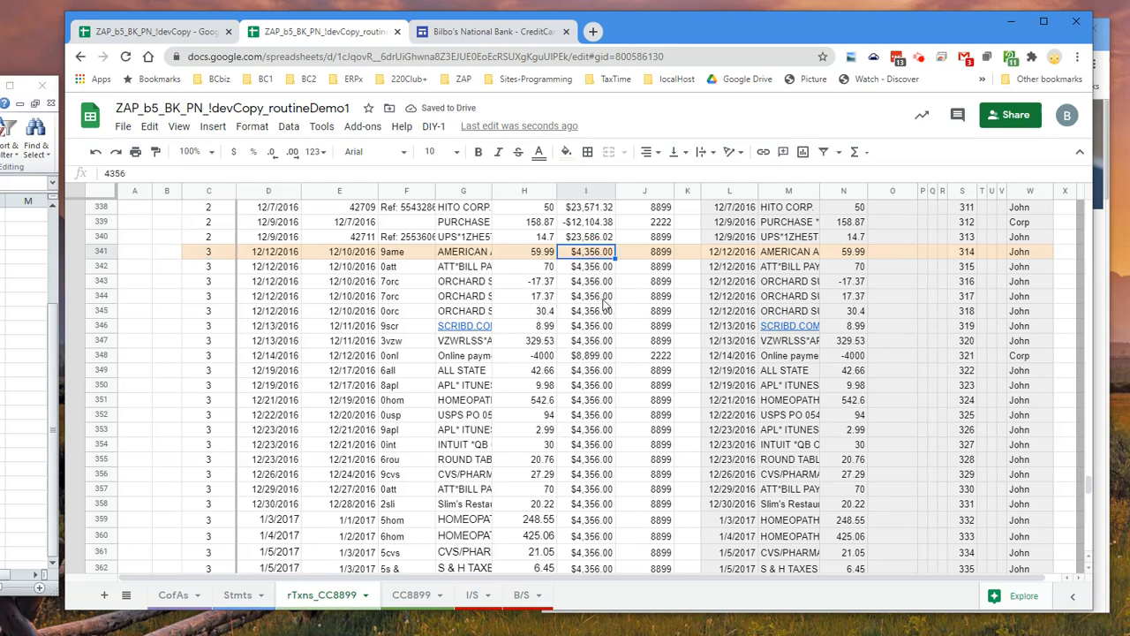
pyautogui.scroll(-1, 605, 305)
pyautogui.scroll(2, 606, 305)
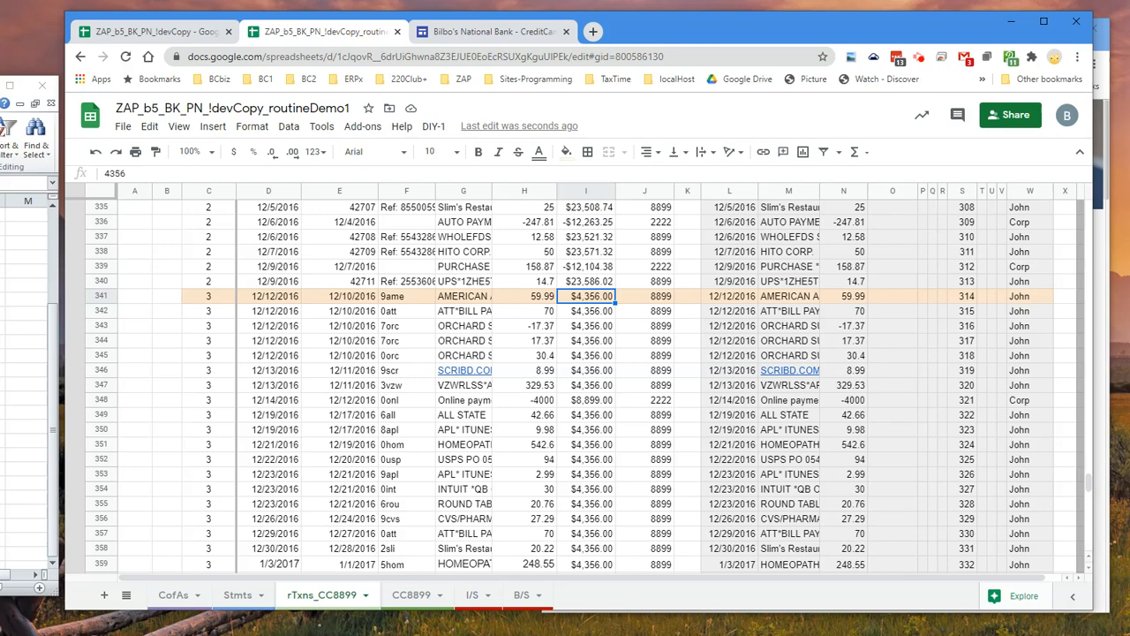
pyautogui.click(456, 300)
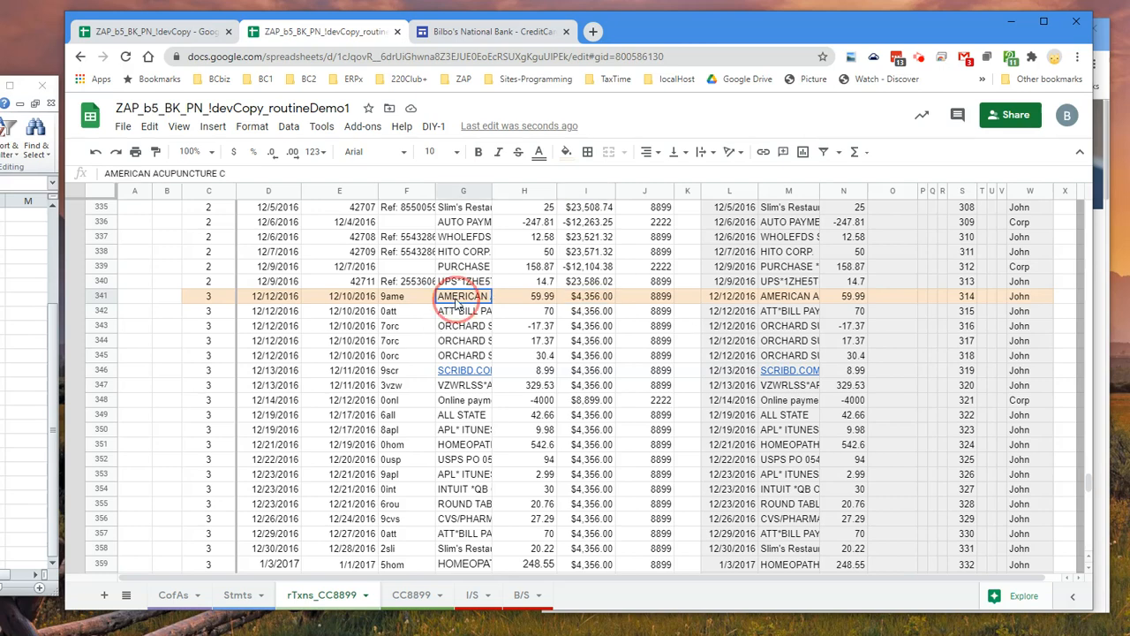
pyautogui.click(544, 301)
pyautogui.click(731, 298)
pyautogui.click(782, 298)
pyautogui.click(836, 301)
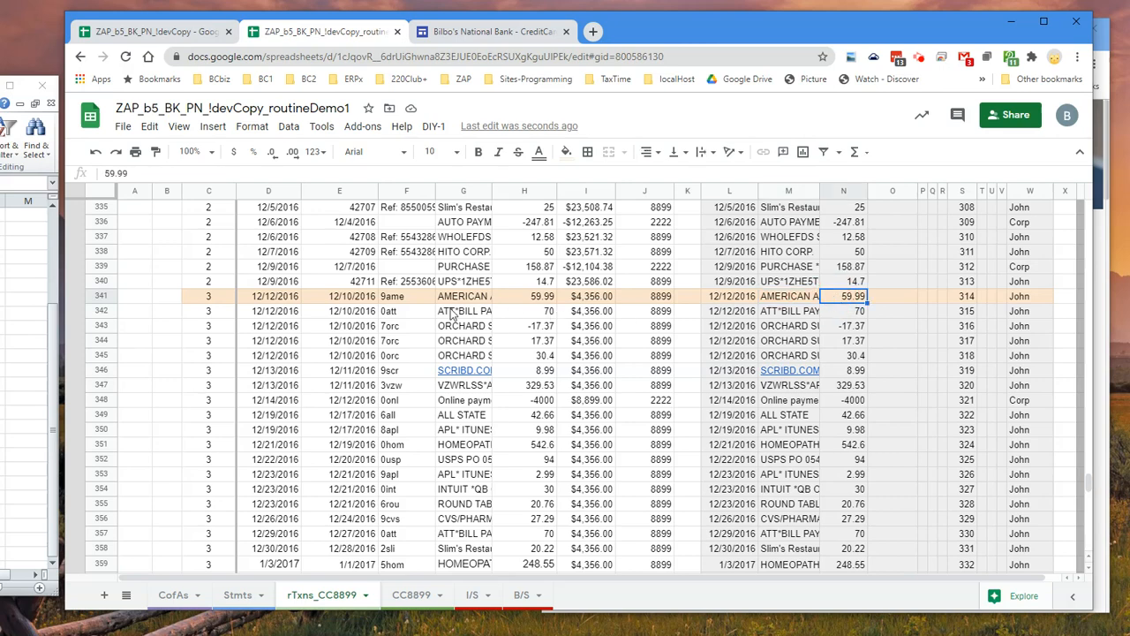
# Check row 341's Acct code against its SubAcct in column W and look over the other newly imported rows
pyautogui.click(658, 298)
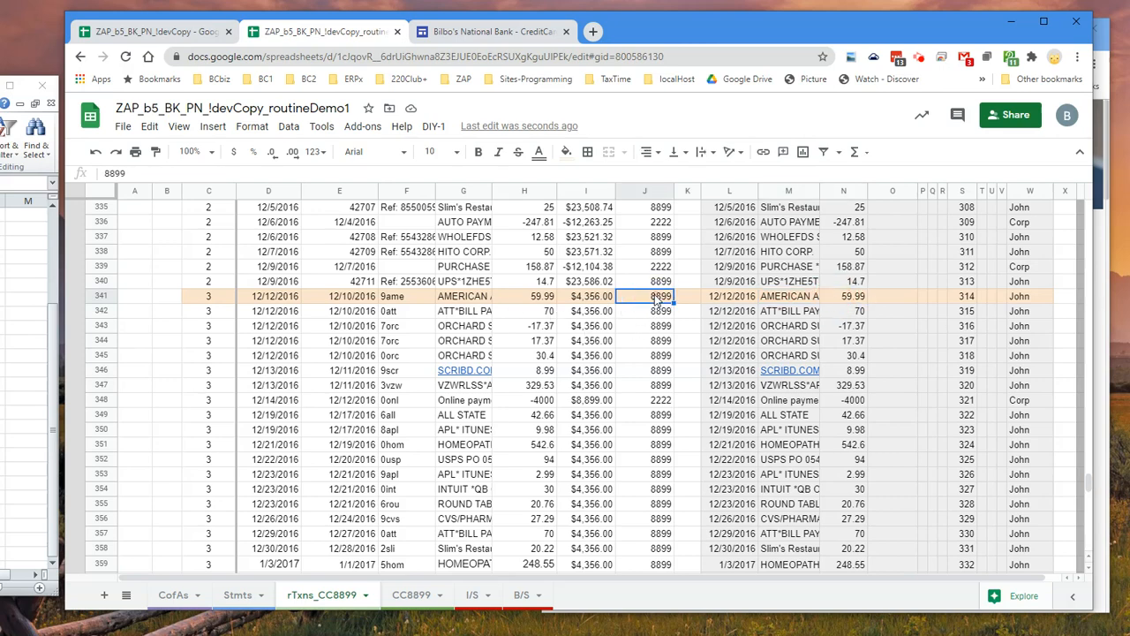
pyautogui.click(1031, 299)
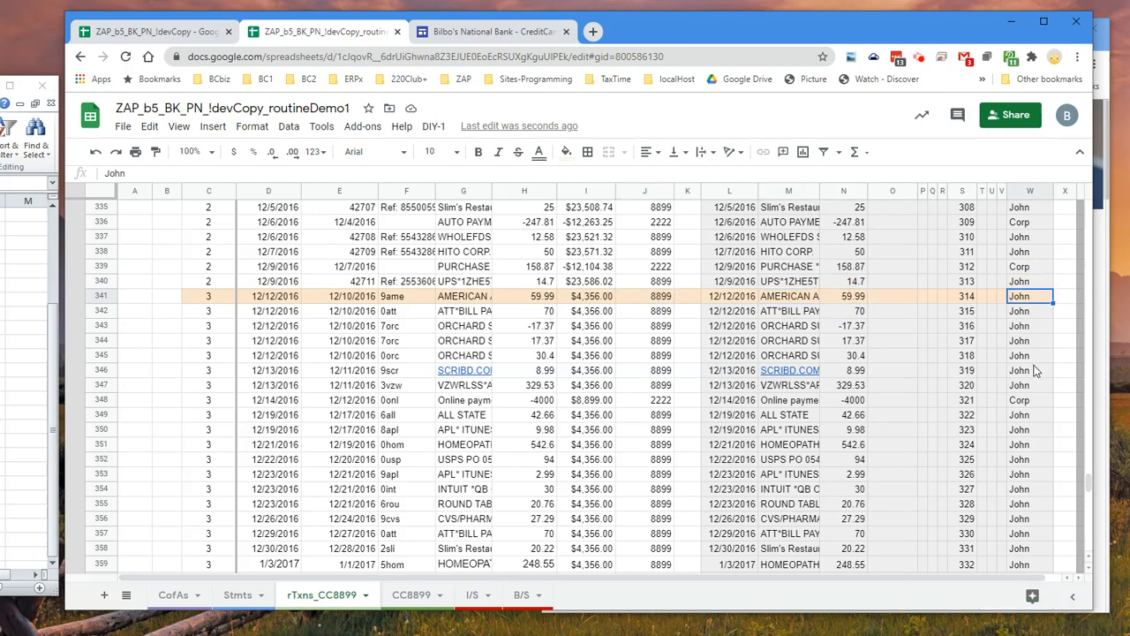
pyautogui.scroll(-1, 580, 387)
pyautogui.scroll(-1, 581, 387)
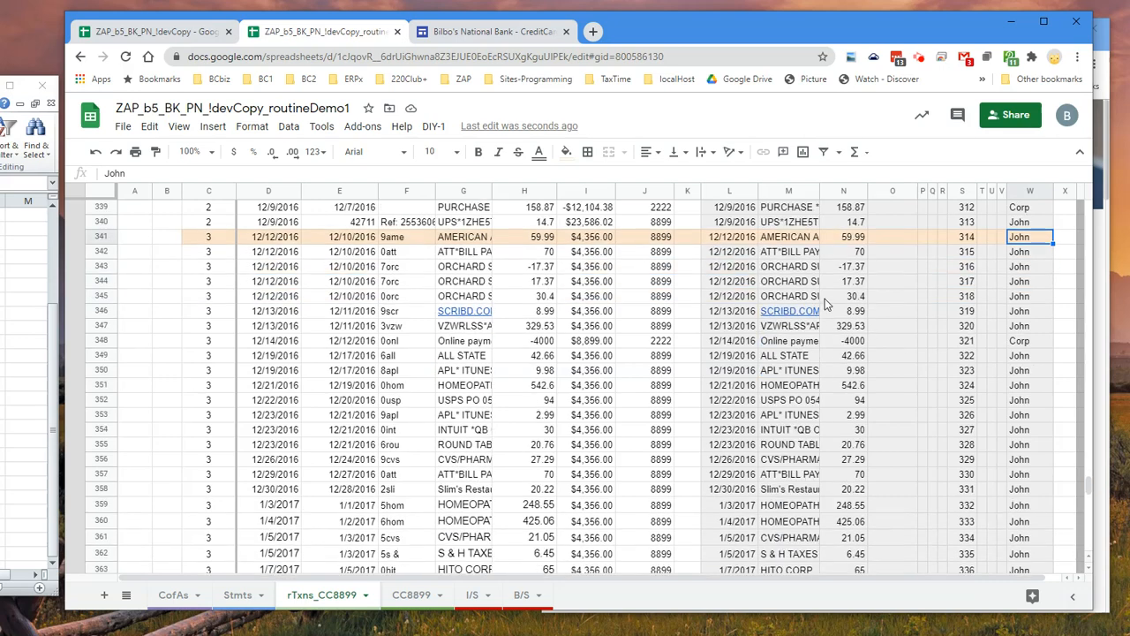
# Copy the new transactions' ledger columns L through W from row 341 and paste them as values only at A326 in CC8899
pyautogui.scroll(1, 823, 304)
pyautogui.moveTo(722, 267); pyautogui.dragTo(1027, 507)
pyautogui.scroll(3, 1020, 494)
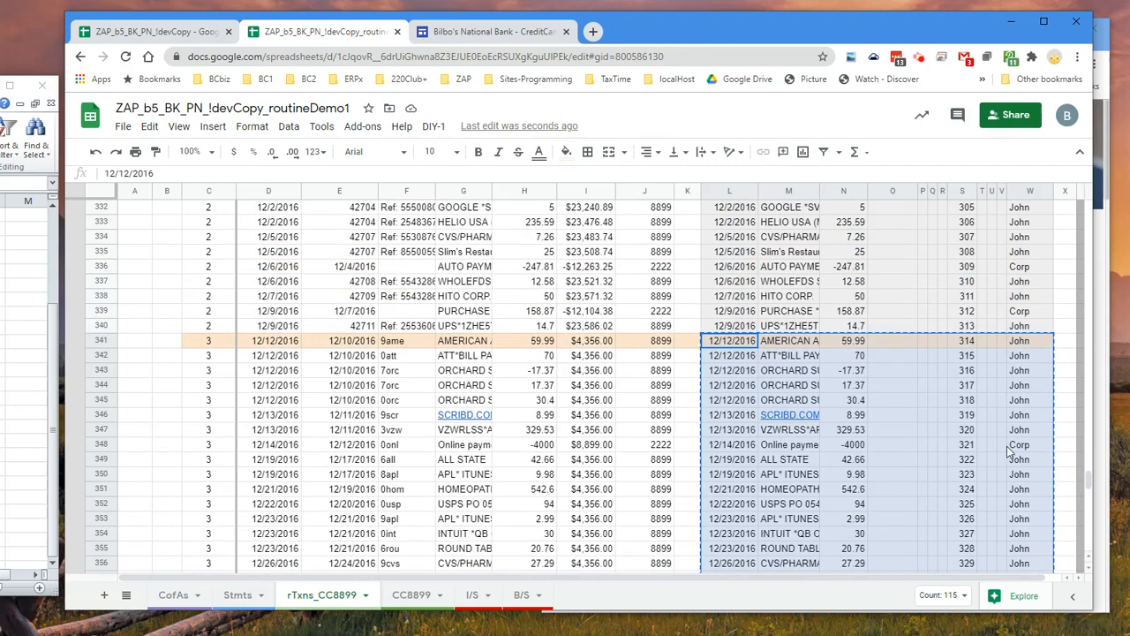
pyautogui.click(411, 596)
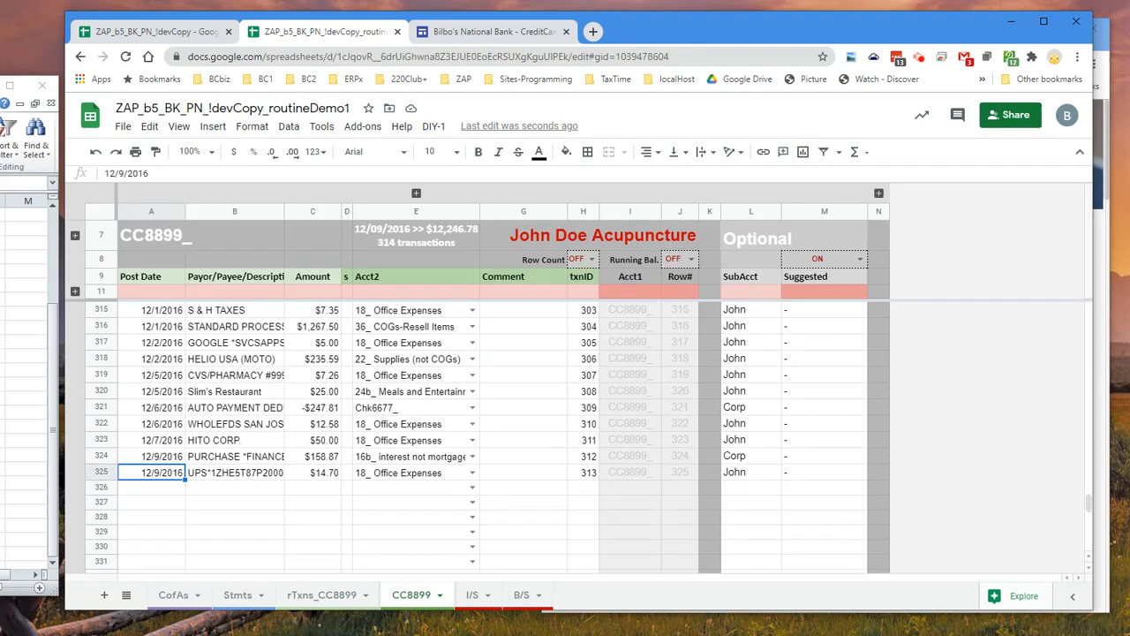
pyautogui.click(583, 473)
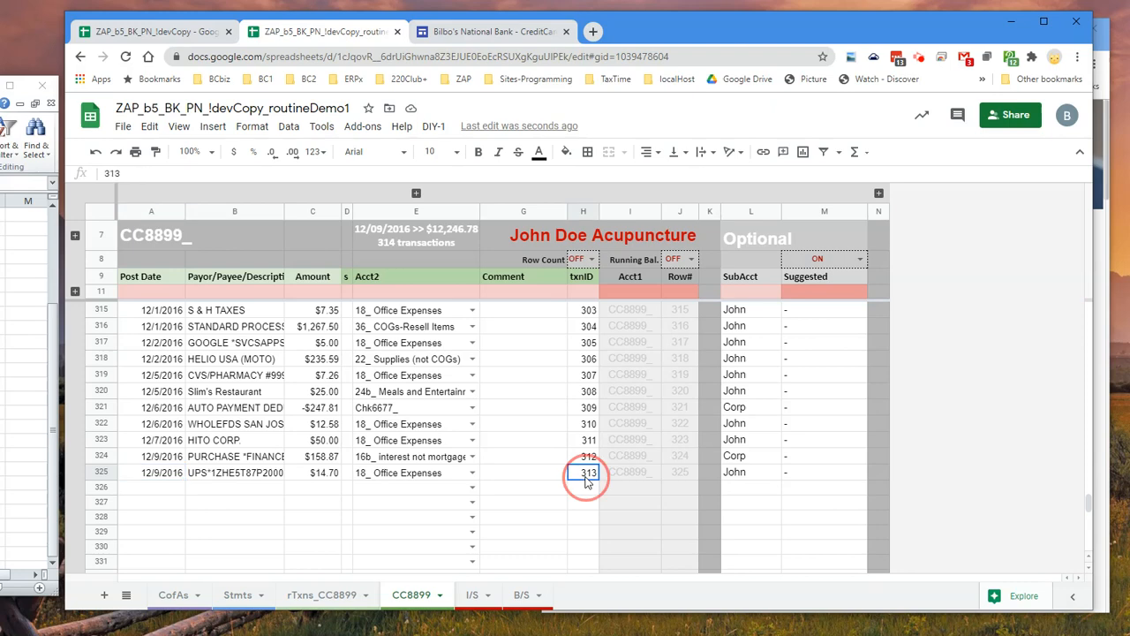
pyautogui.rightClick(152, 488)
pyautogui.moveTo(237, 215)
pyautogui.click(388, 220)
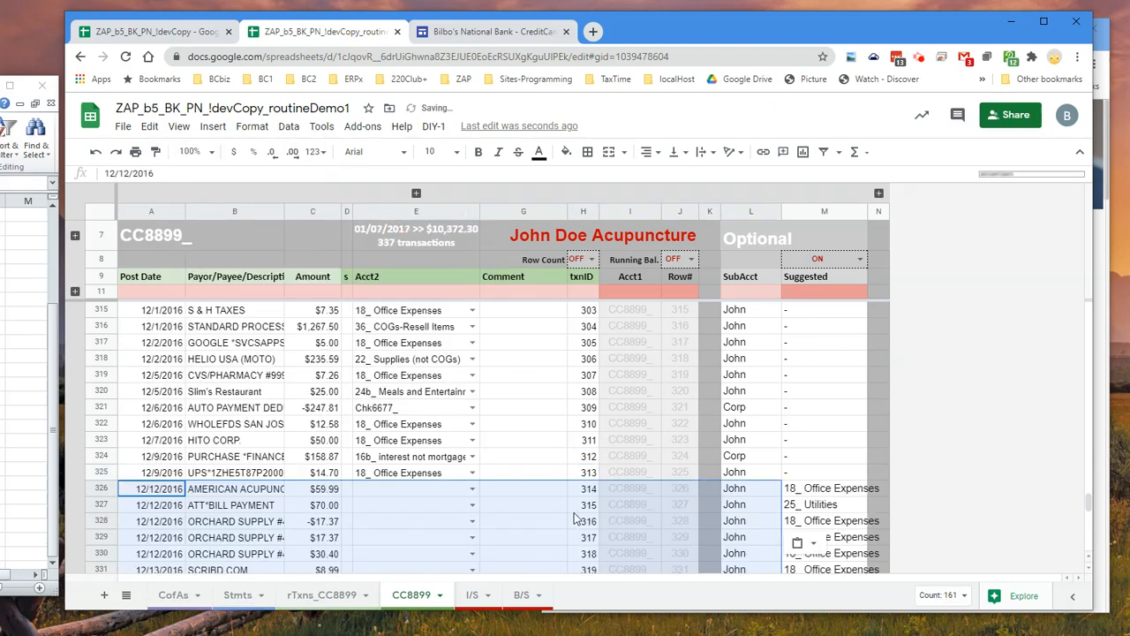
pyautogui.scroll(-2, 769, 513)
pyautogui.scroll(-2, 828, 539)
pyautogui.scroll(4, 827, 530)
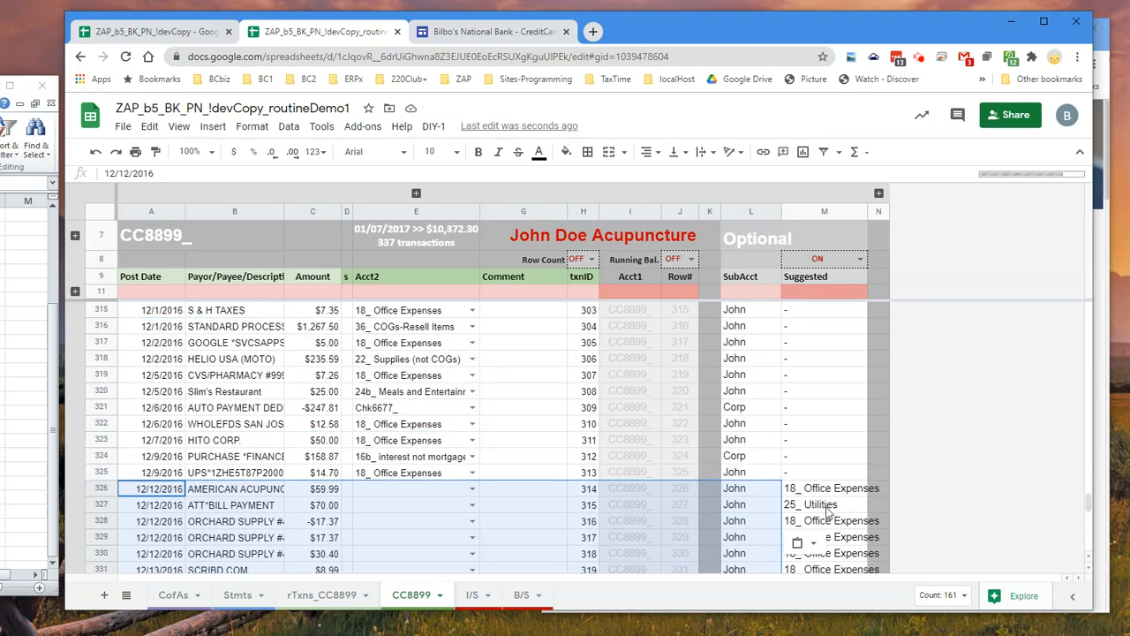
# Switch to the Five Step Bookkeeping page and view its list of steps
pyautogui.click(1103, 238)
pyautogui.scroll(5, 908, 282)
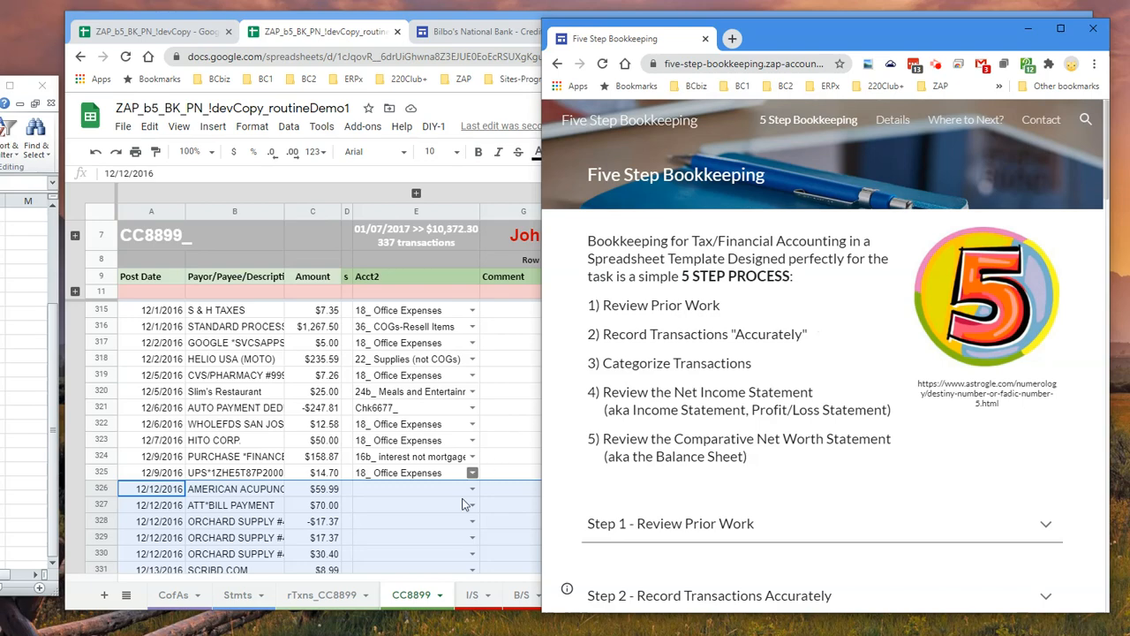
# In Stmts, compare the CC8899 Journal Balance with the Calculated Ending Balance for the statement ending 1/9/2017
pyautogui.click(238, 595)
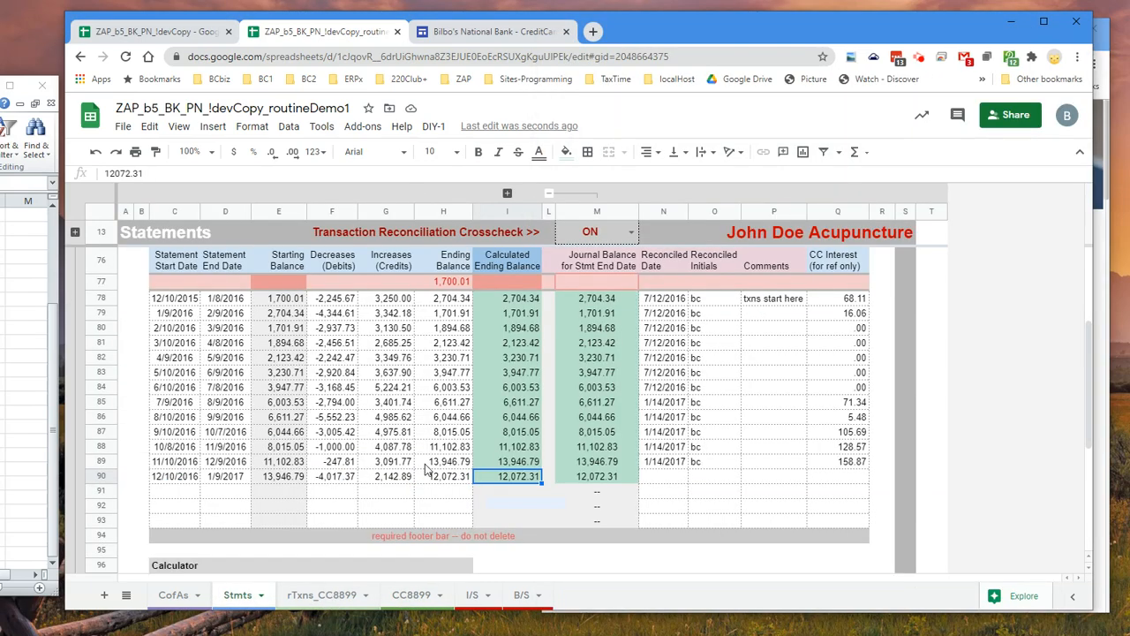
pyautogui.click(590, 477)
pyautogui.scroll(3, 593, 477)
pyautogui.scroll(-3, 596, 477)
pyautogui.scroll(3, 597, 477)
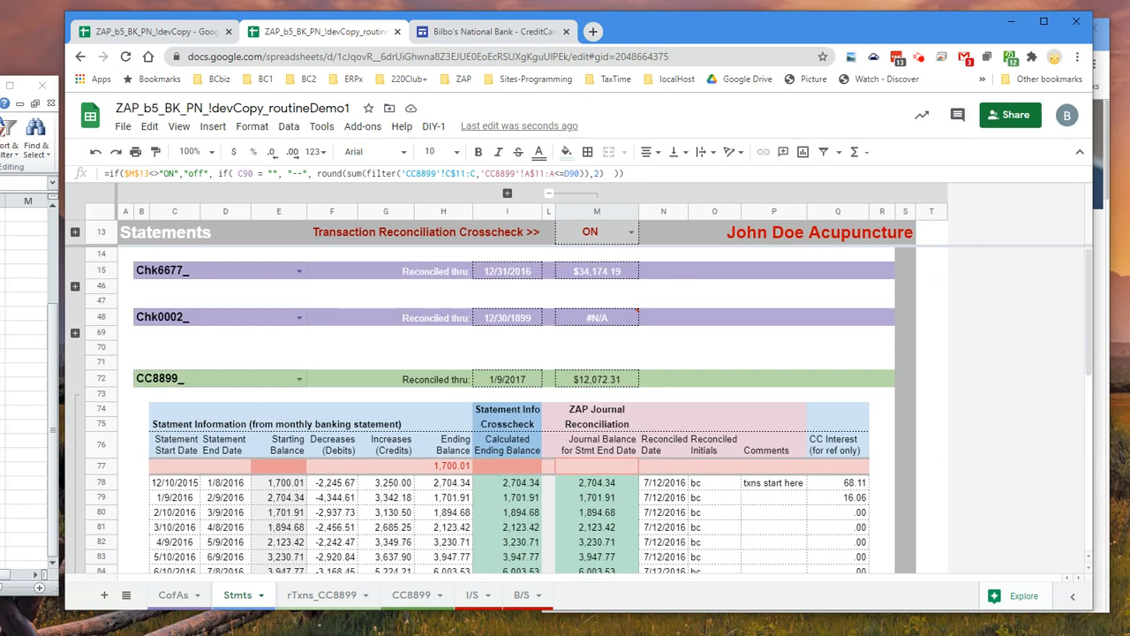
pyautogui.scroll(-4, 600, 497)
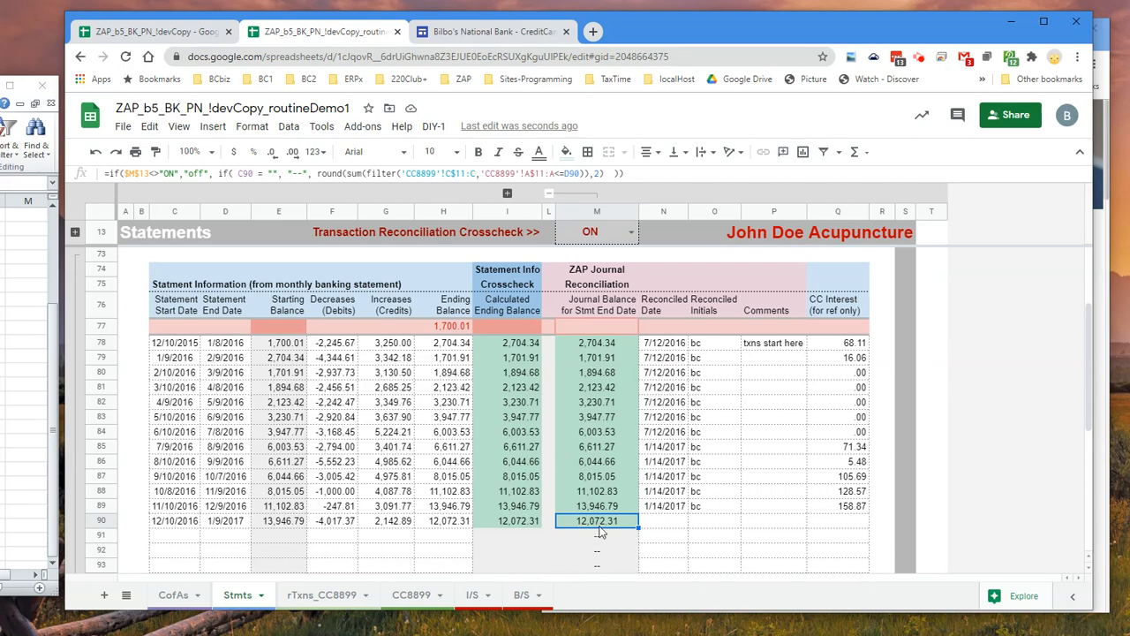
# In CC8899, copy the Suggested categories from M326:M348 and paste them as values only into Acct2 starting at E326
pyautogui.click(412, 594)
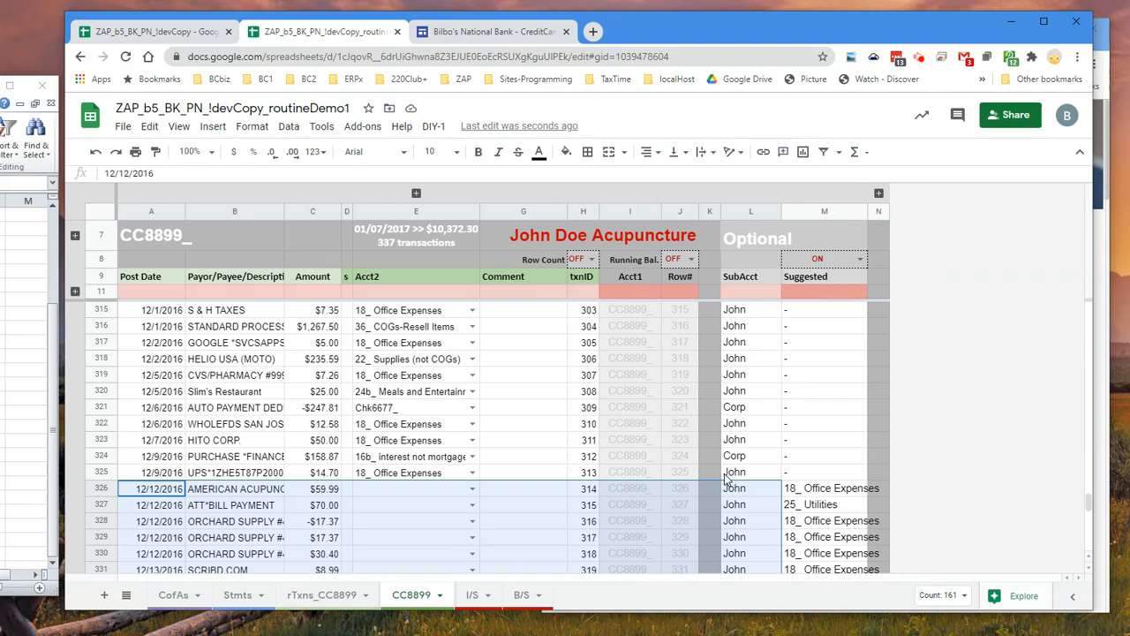
pyautogui.scroll(-2, 727, 479)
pyautogui.moveTo(836, 413); pyautogui.dragTo(848, 449)
pyautogui.hotkey('ctrl', 'c')
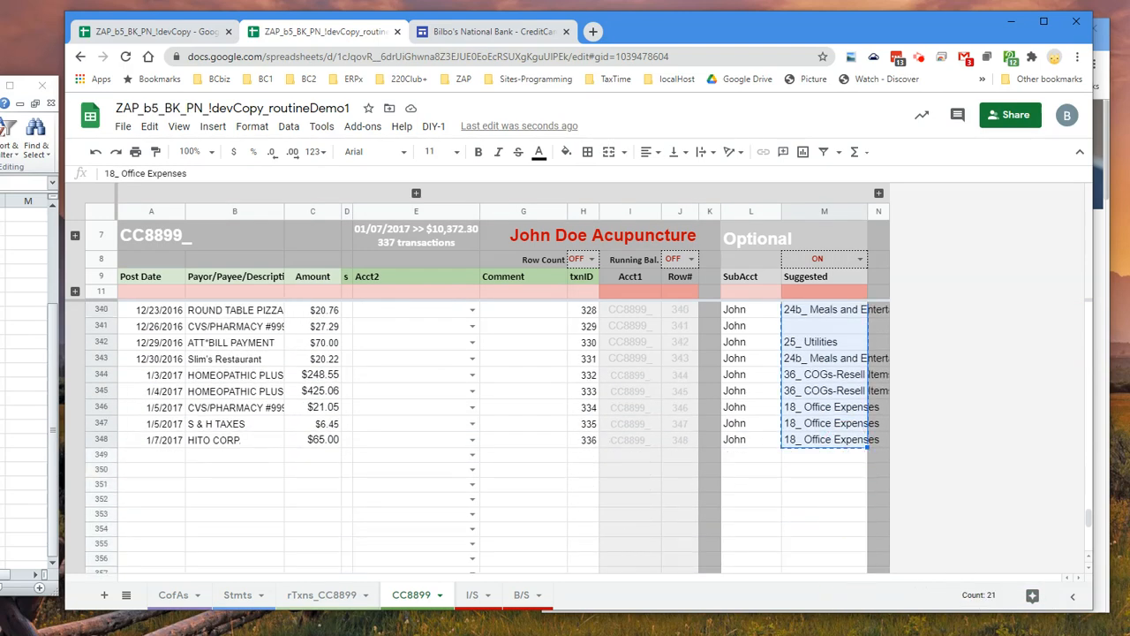
pyautogui.scroll(6, 761, 474)
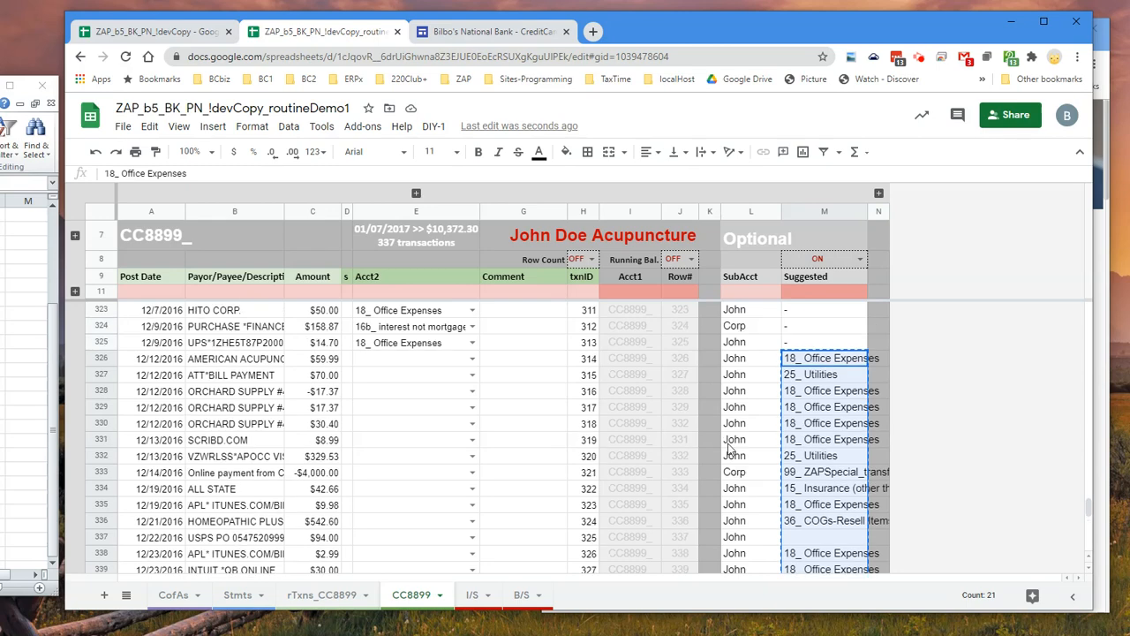
pyautogui.click(429, 366)
pyautogui.rightClick(430, 367)
pyautogui.moveTo(539, 219)
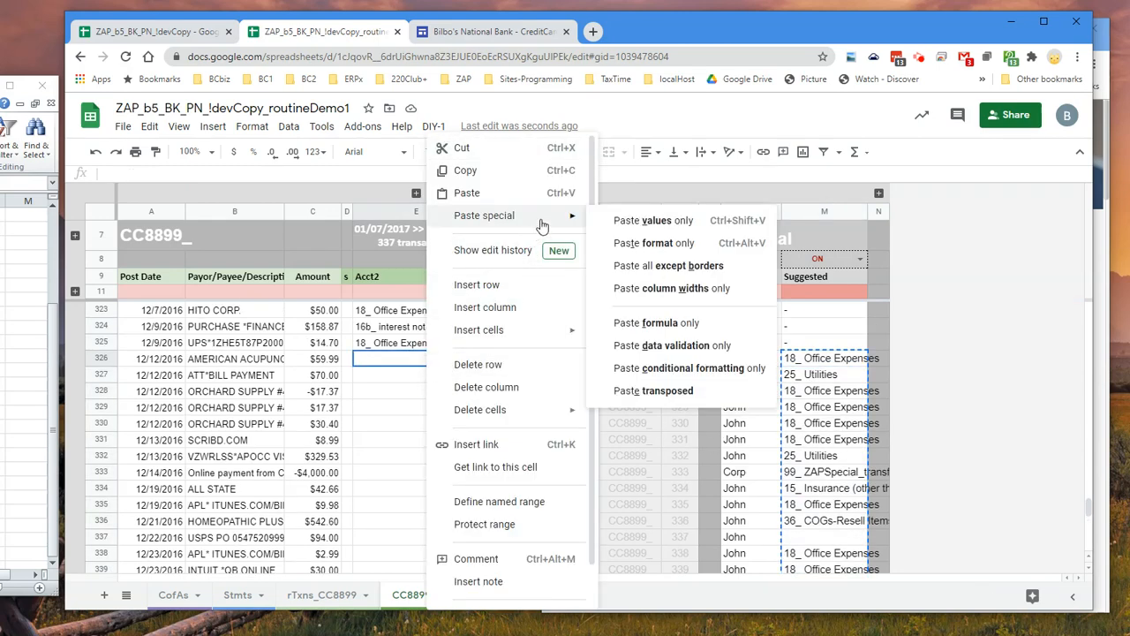
pyautogui.click(658, 220)
pyautogui.scroll(-4, 521, 353)
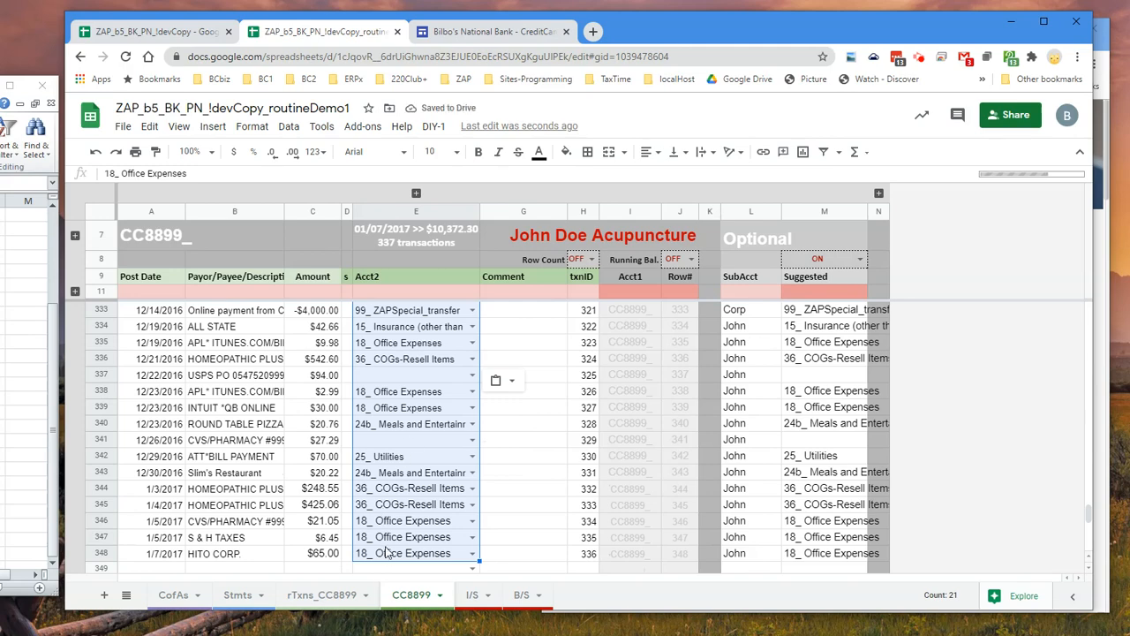
pyautogui.scroll(4, 388, 515)
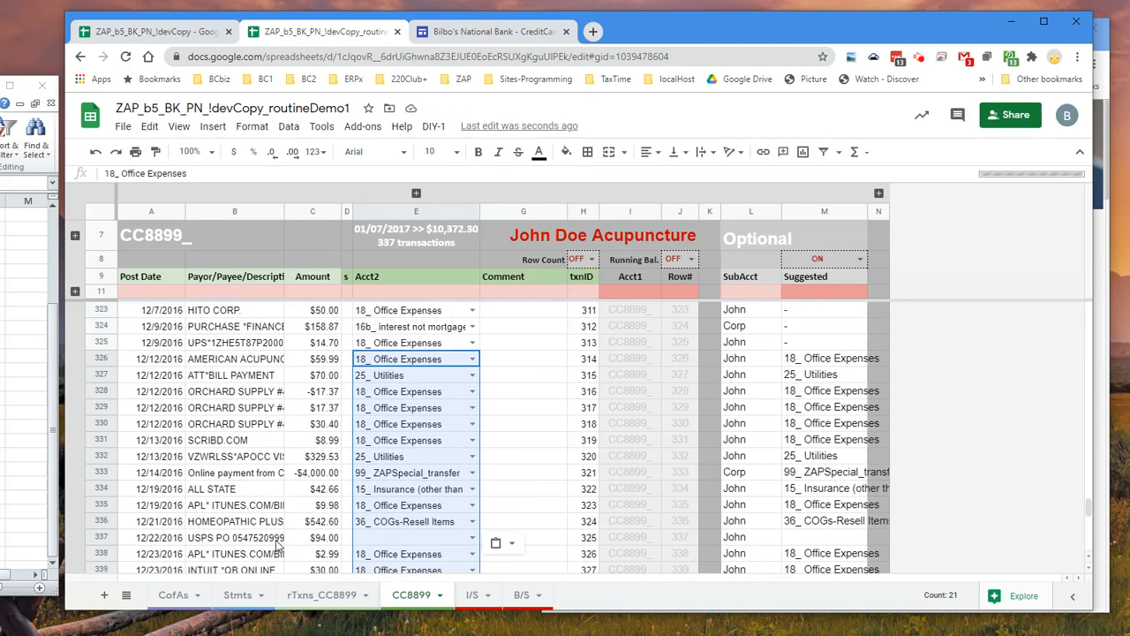
# Set Acct2 to 18_ Office Expenses for the uncategorized USPS row 337 and CVS/PHARMACY row 341
pyautogui.click(425, 538)
pyautogui.write('of')
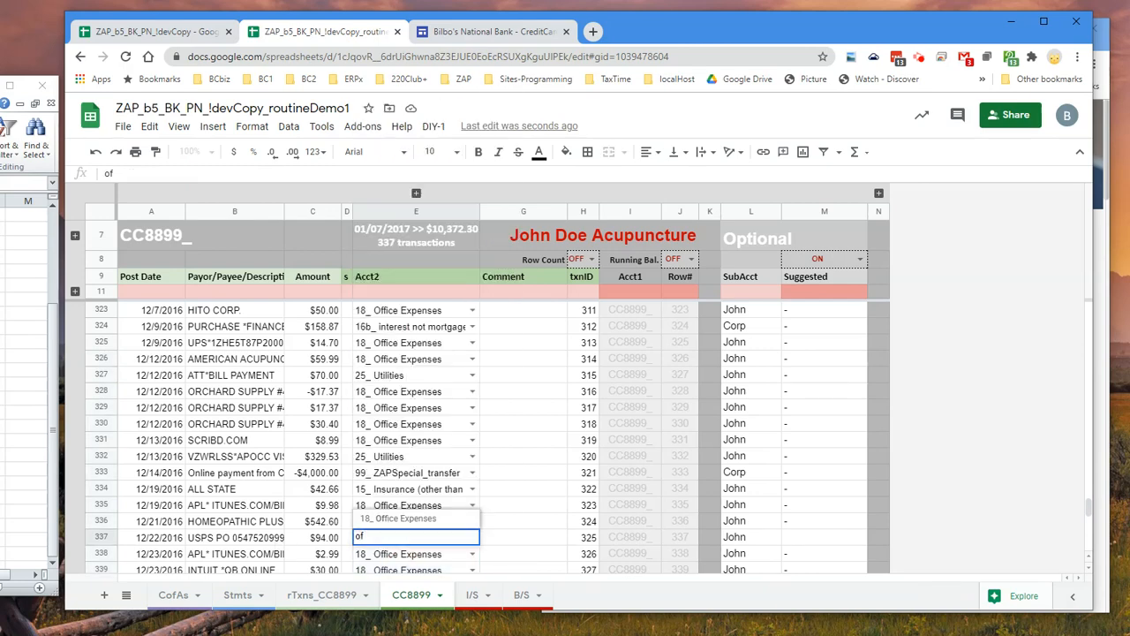
pyautogui.click(446, 519)
pyautogui.scroll(-3, 446, 520)
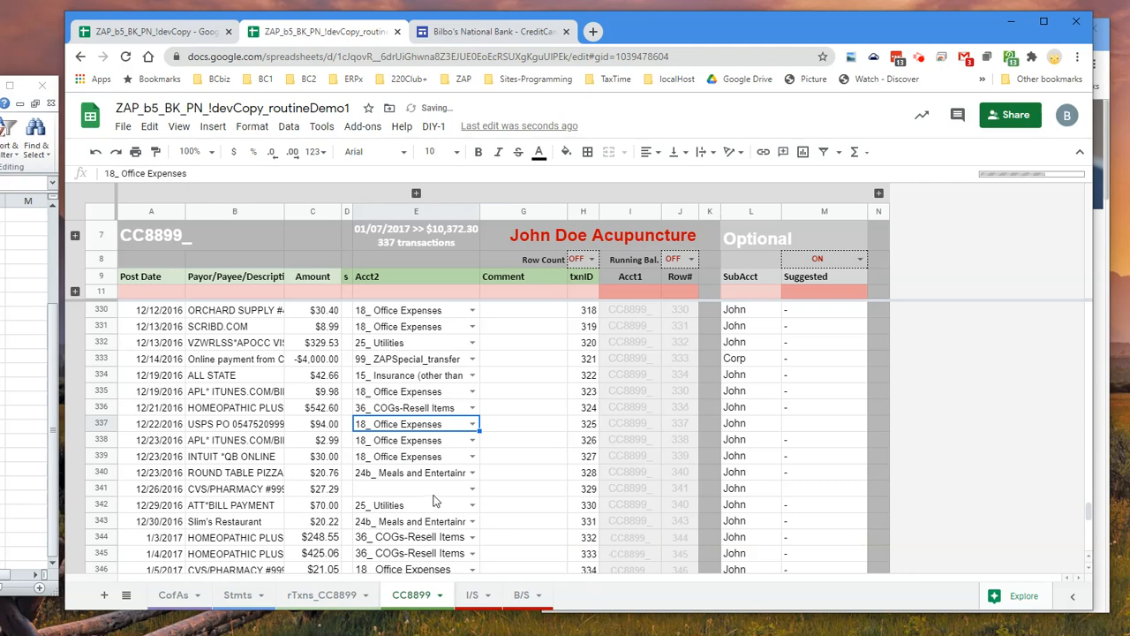
pyautogui.click(435, 490)
pyautogui.write('off')
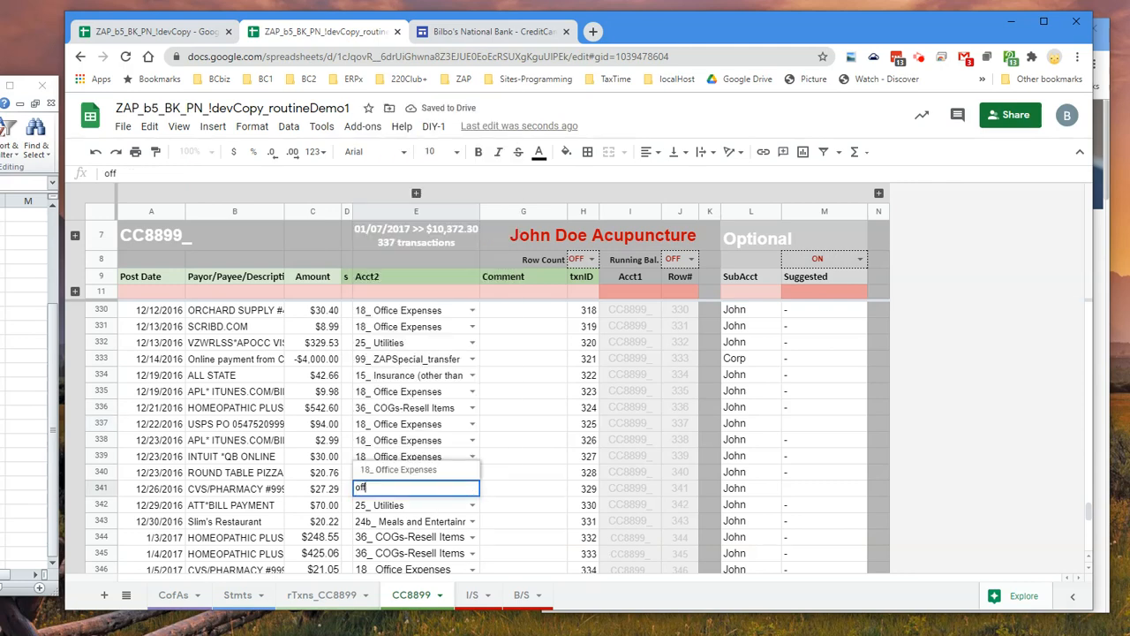
pyautogui.click(444, 470)
pyautogui.scroll(-2, 422, 391)
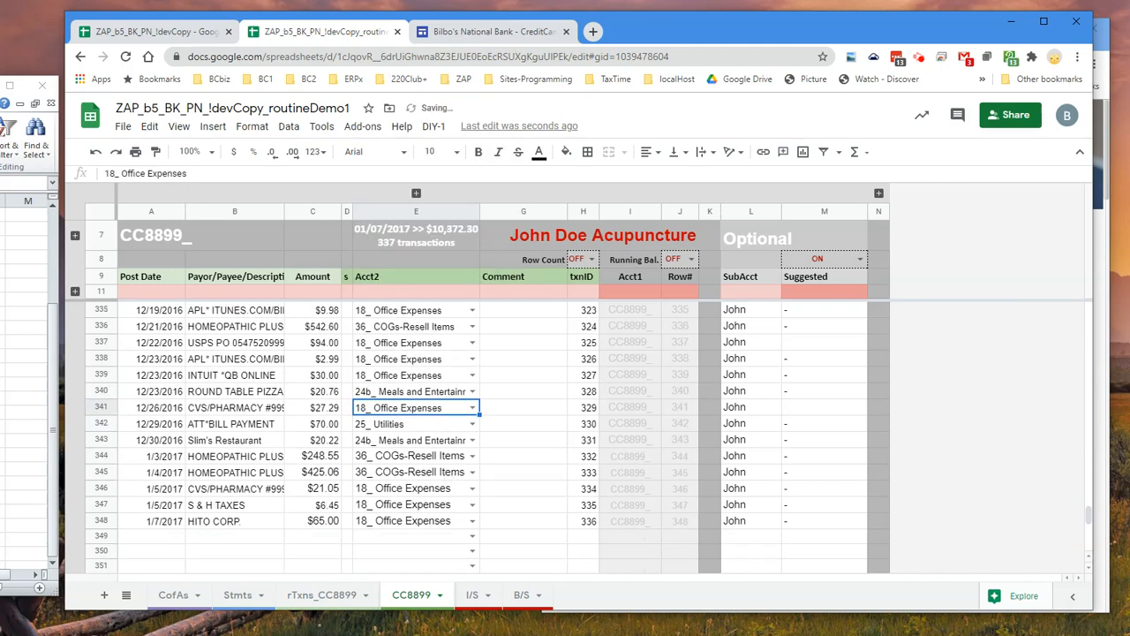
# Expand the grouped row 10 below the ledger headers to inspect it and collapse it again
pyautogui.click(75, 291)
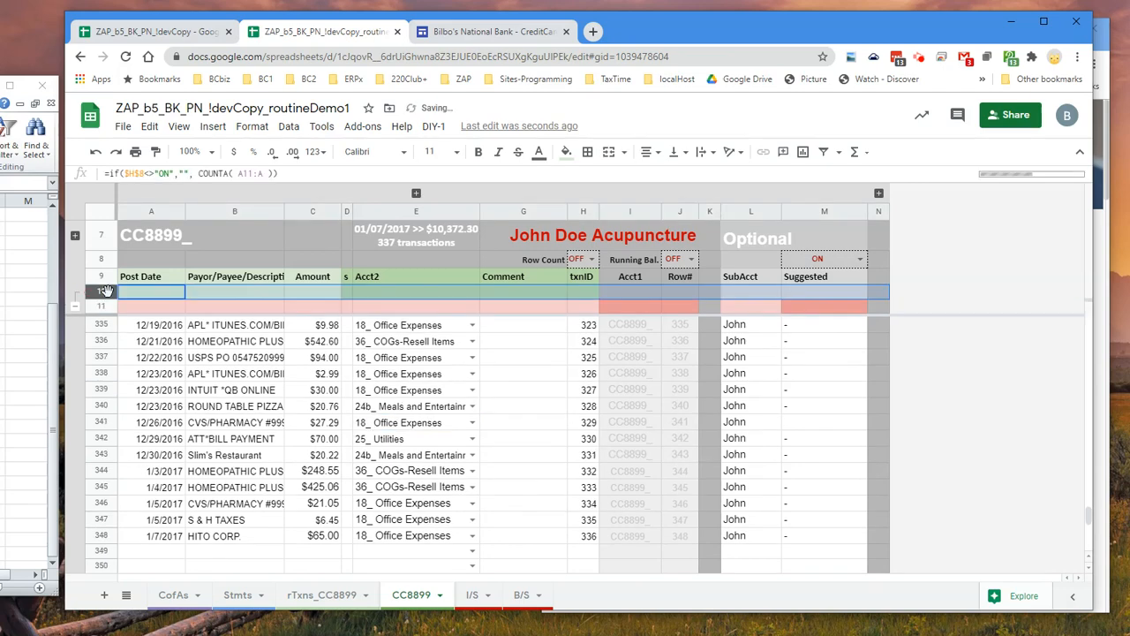
pyautogui.click(75, 307)
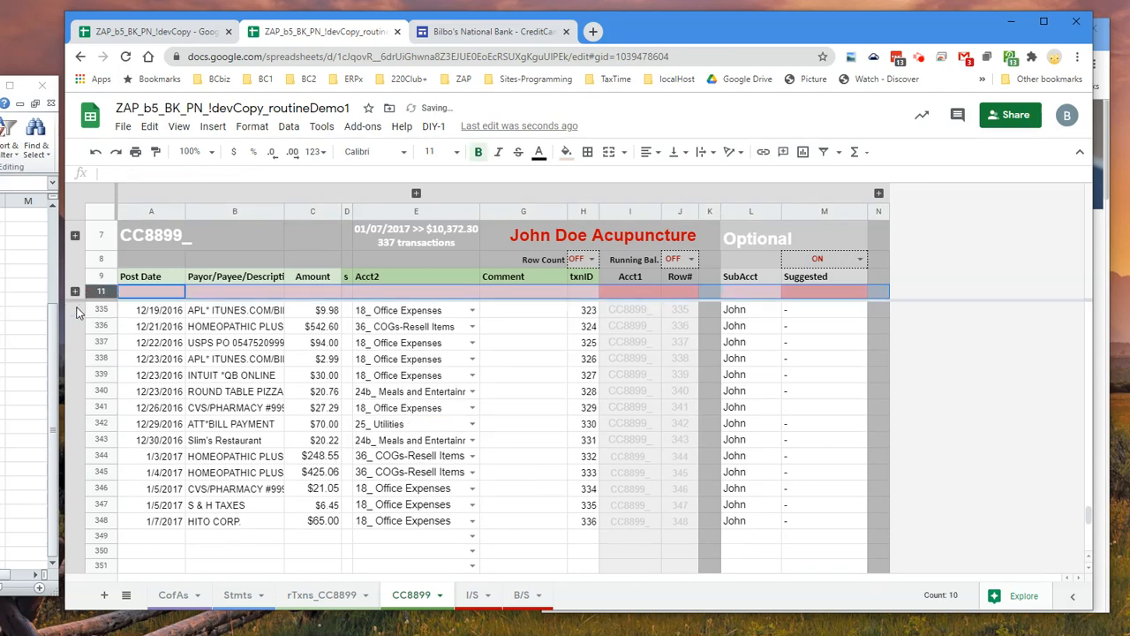
pyautogui.click(75, 292)
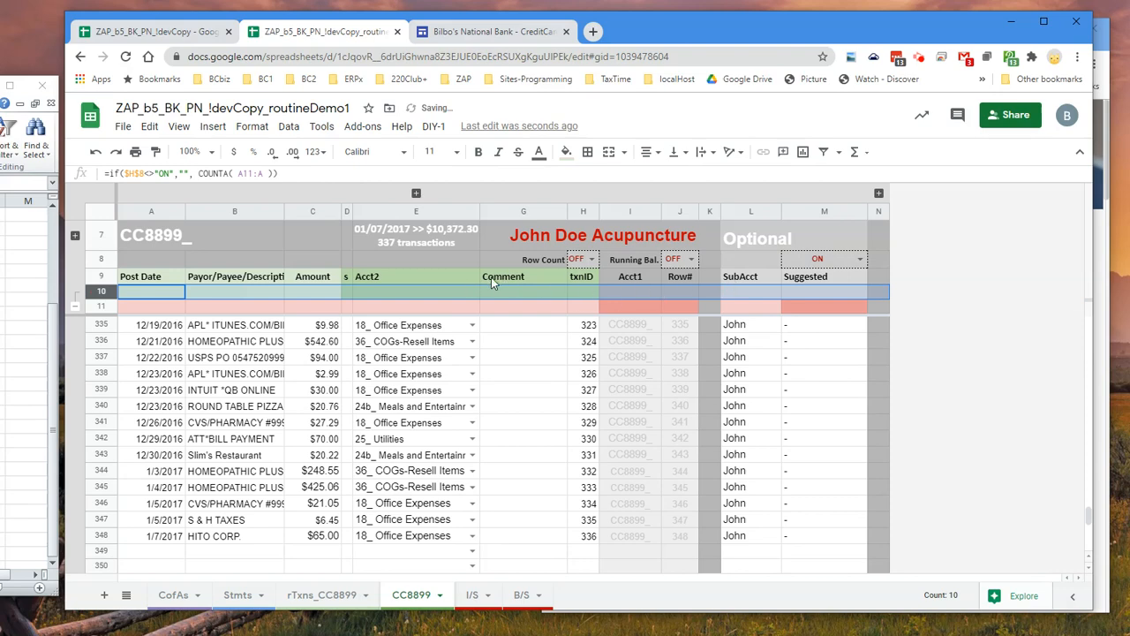
pyautogui.click(75, 308)
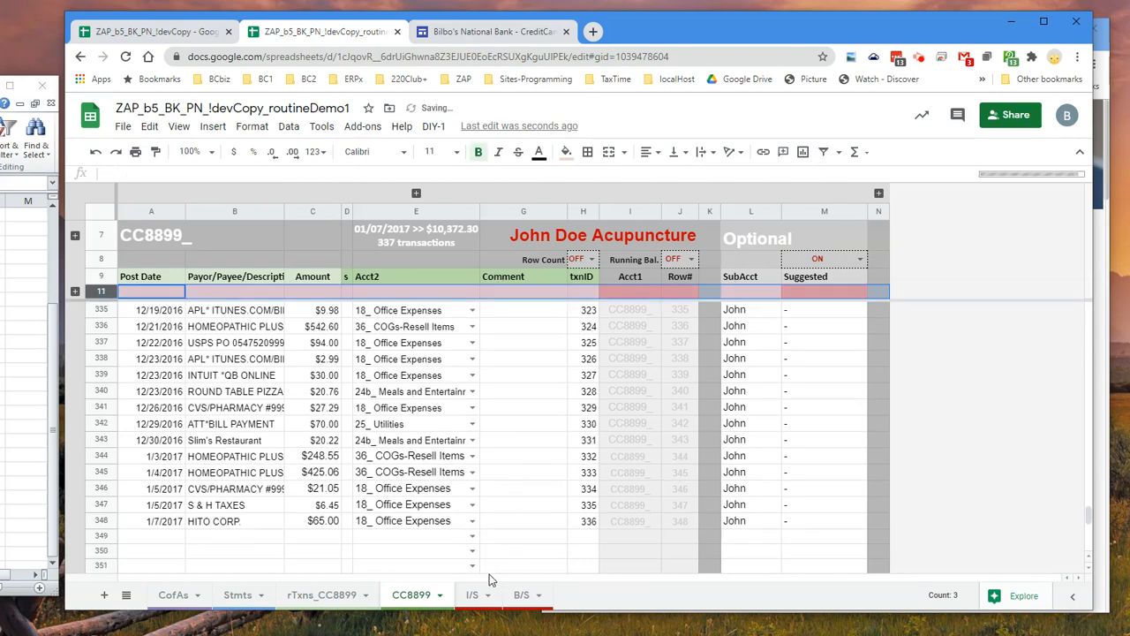
# Review the 2016 Income Statement in I/S, checking both Net Income summaries and the 99_ expenseToBeCategorized amount
pyautogui.click(472, 596)
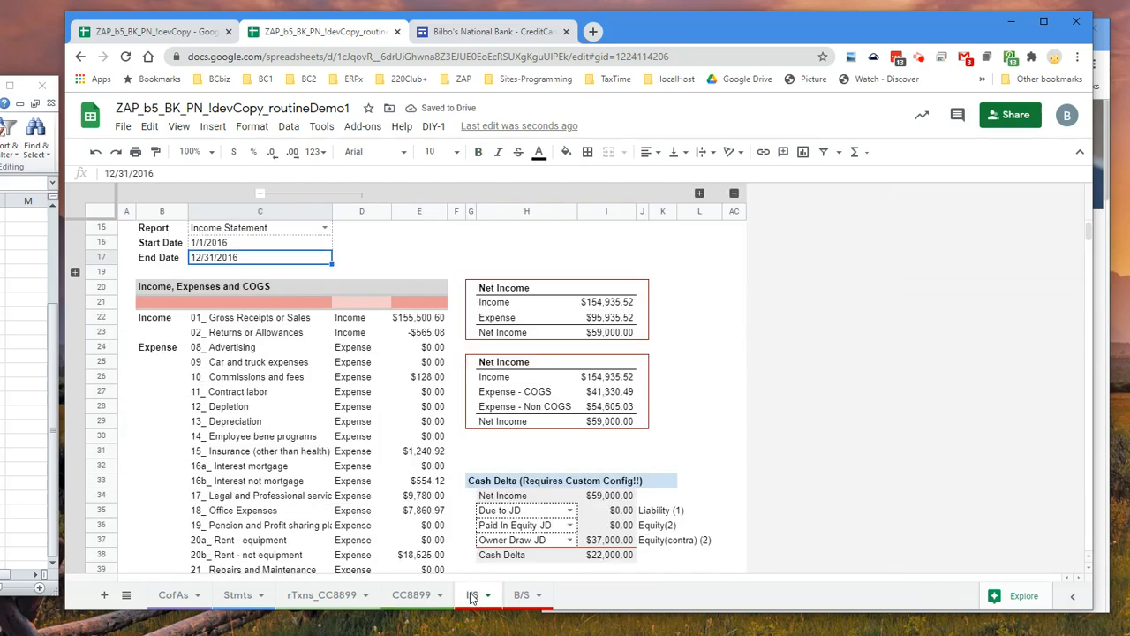
pyautogui.click(600, 332)
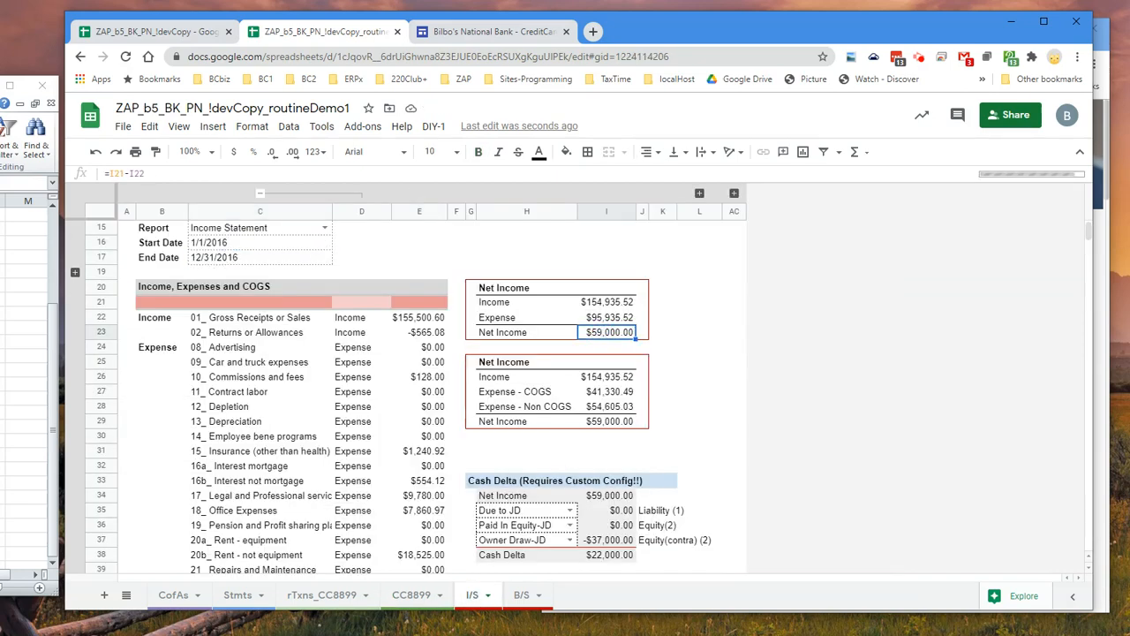
pyautogui.scroll(-5, 433, 382)
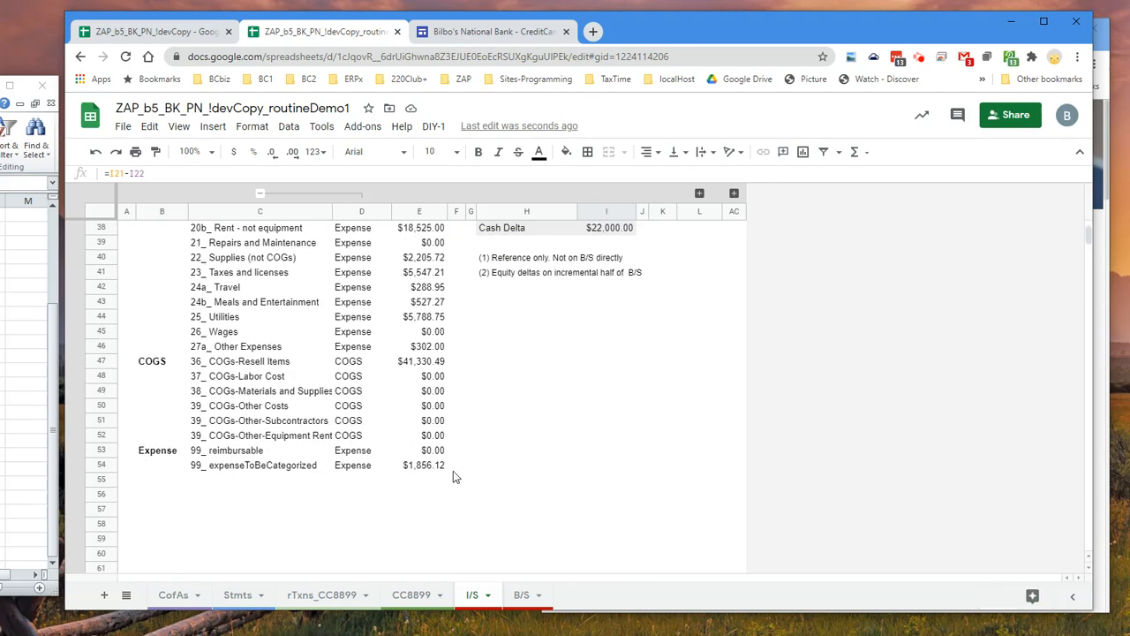
pyautogui.click(427, 466)
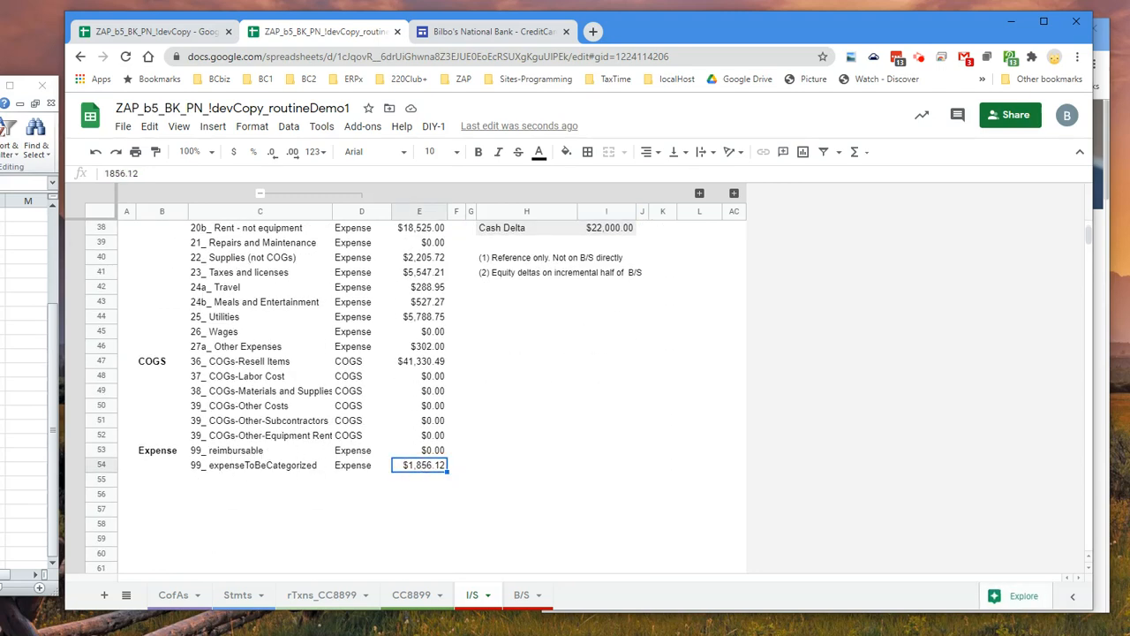
pyautogui.scroll(3, 682, 294)
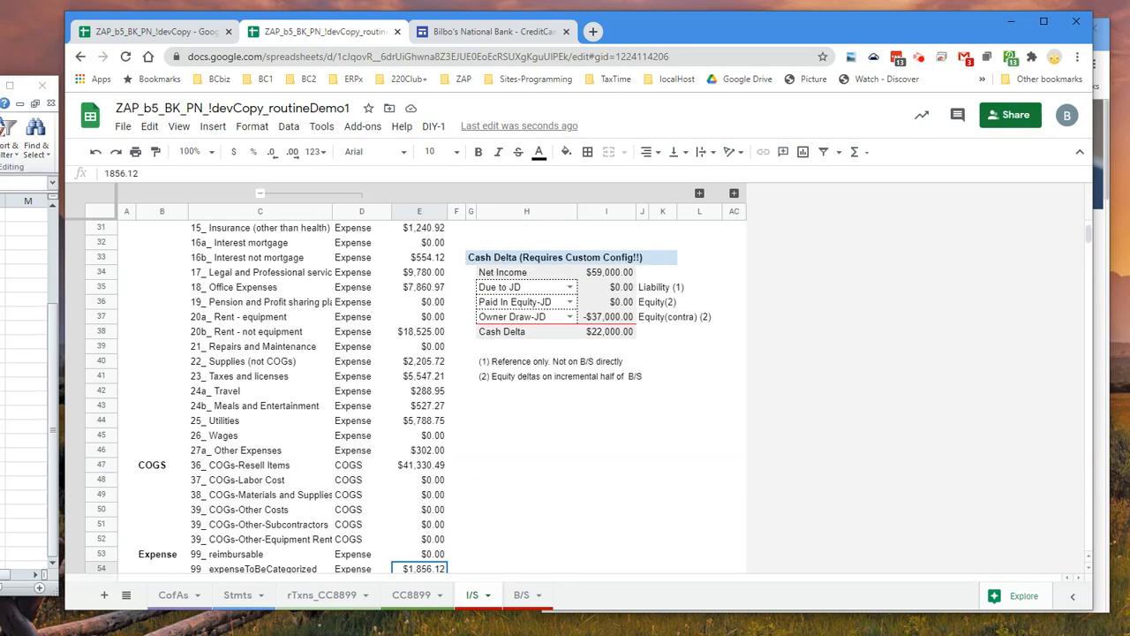
pyautogui.click(607, 302)
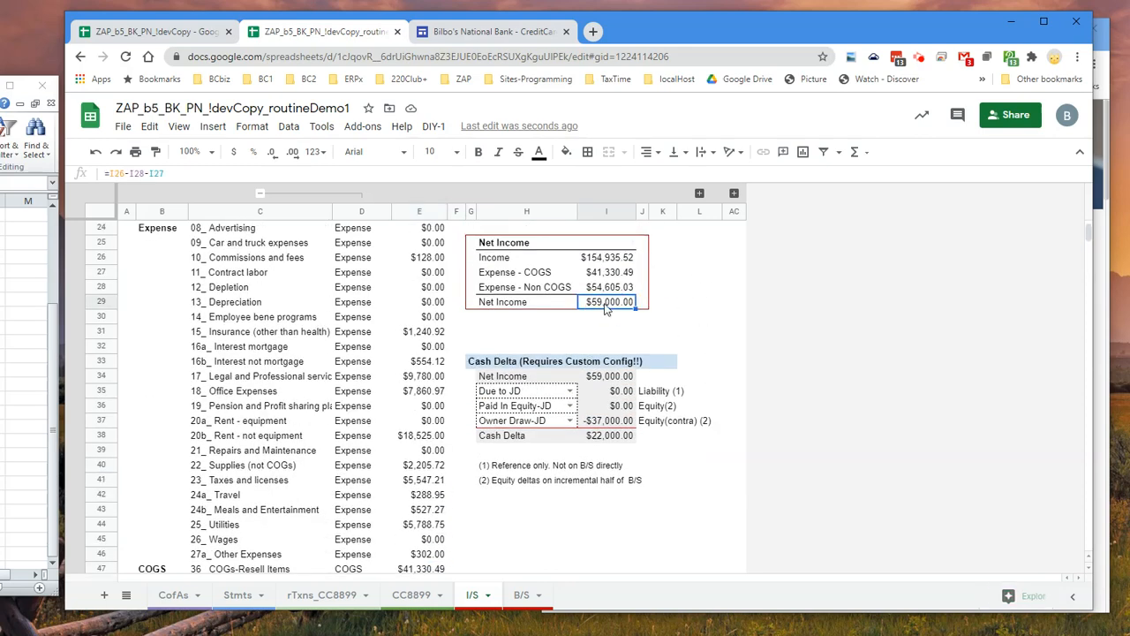
pyautogui.scroll(3, 397, 383)
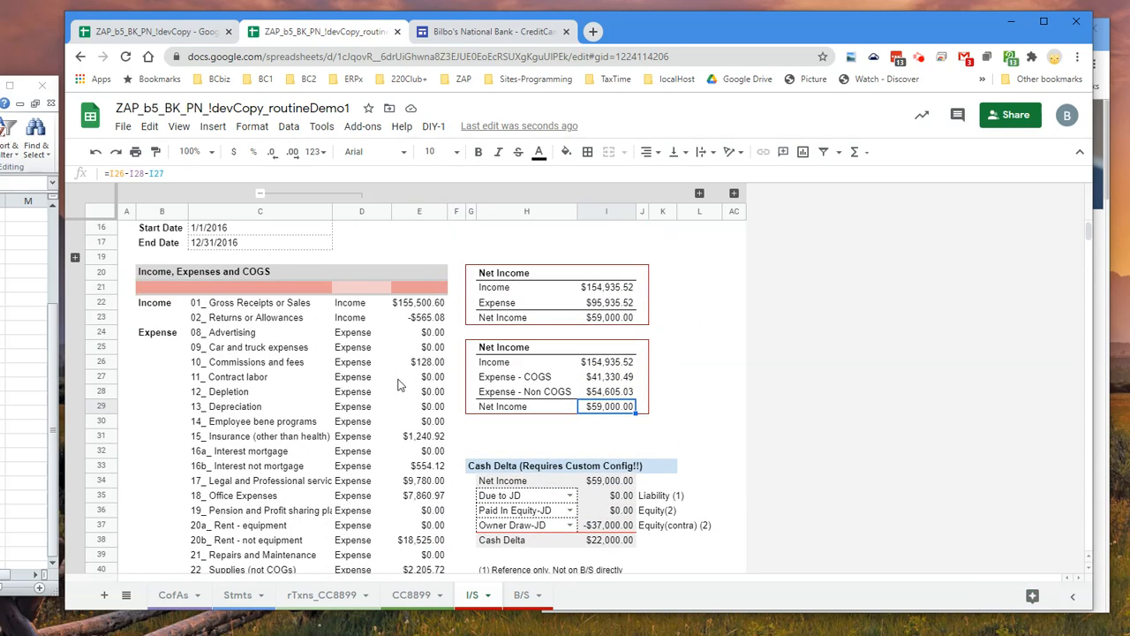
pyautogui.scroll(-2, 401, 385)
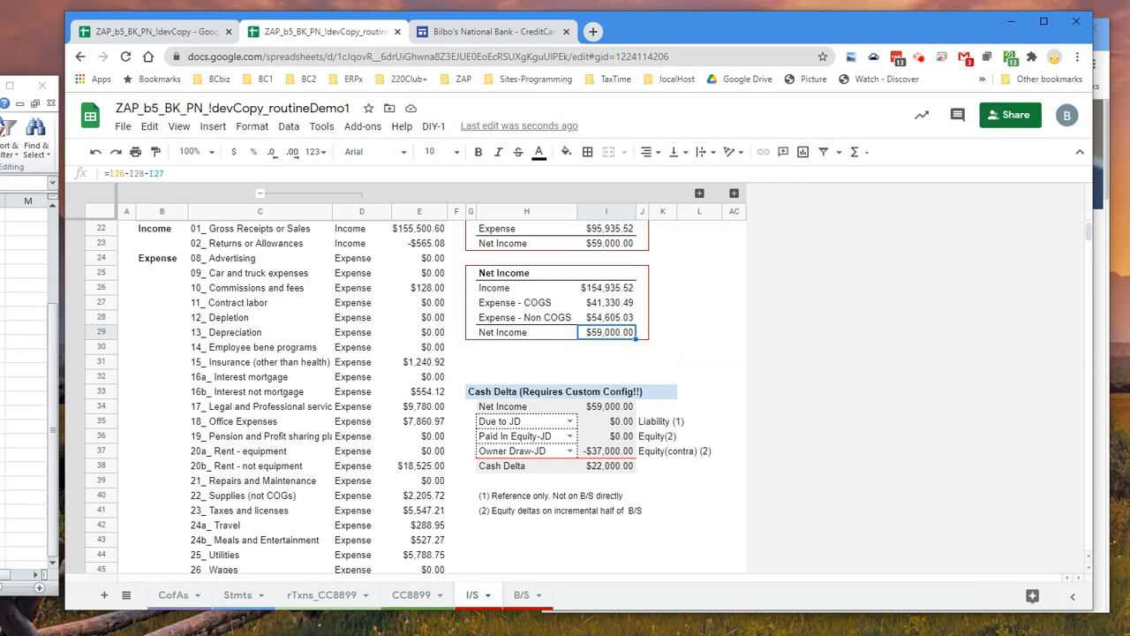
# Open the B/S balance sheet and examine its Trial Balance together with the report End Date
pyautogui.click(525, 597)
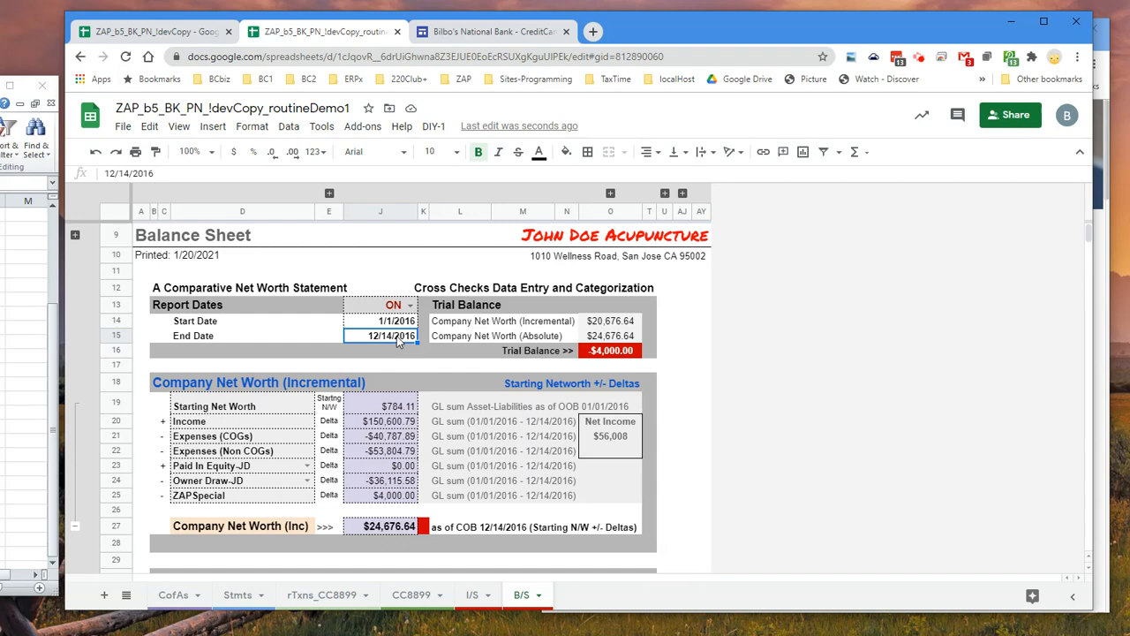
pyautogui.click(607, 352)
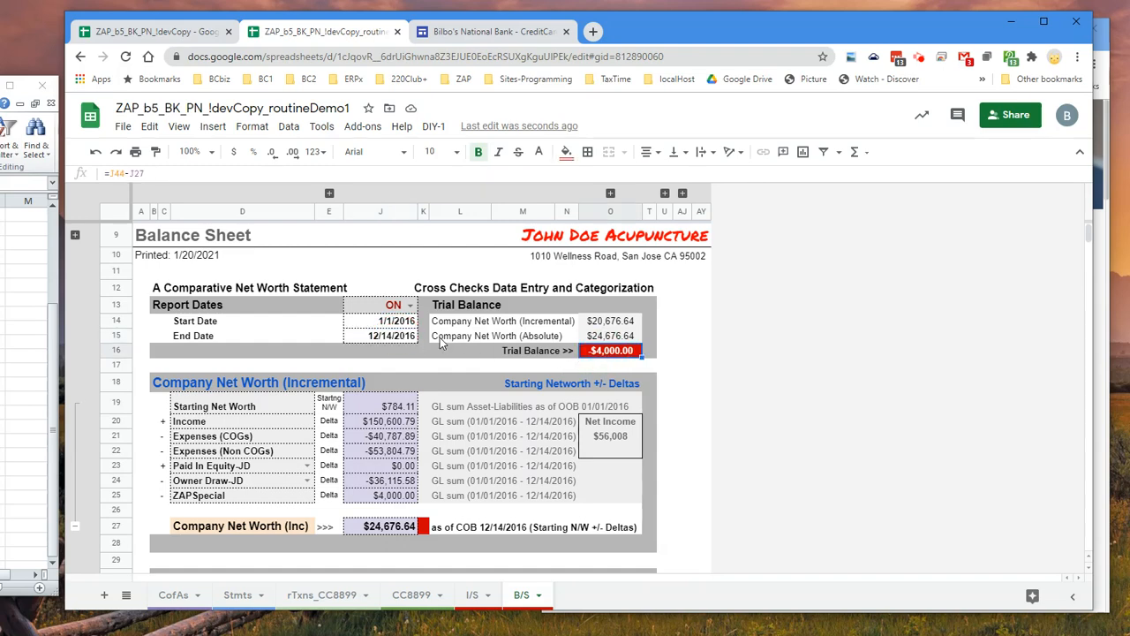
pyautogui.doubleClick(387, 340)
pyautogui.click(397, 422)
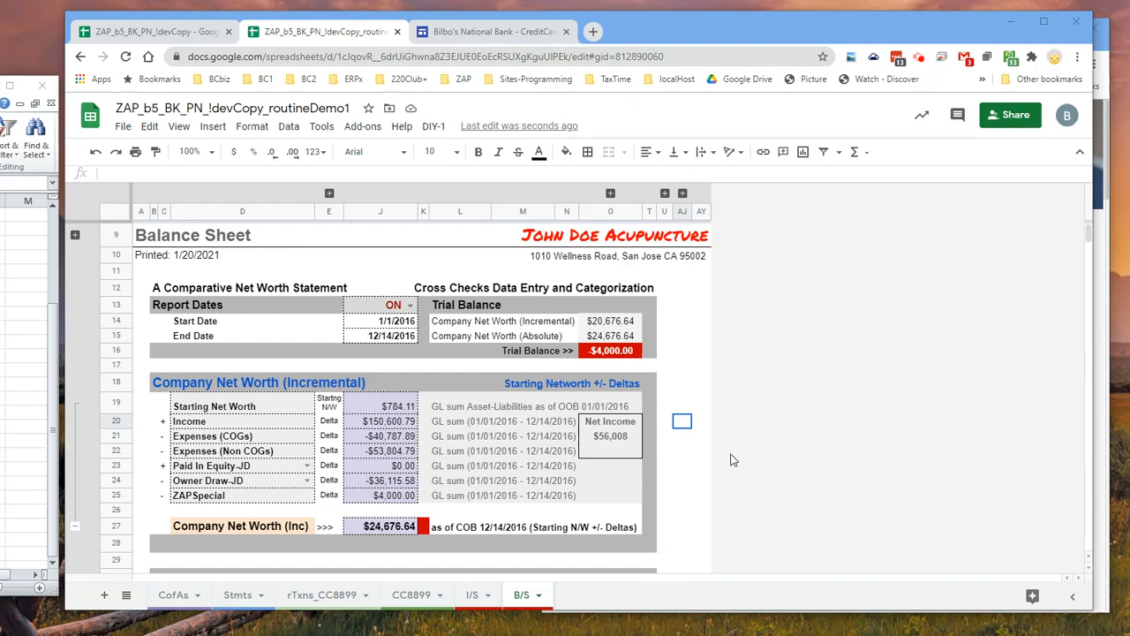
# Expand the General Ledger transactions for the End Date in B/S and check the -4000 online payment in row 348 of rTxns_CC8899
pyautogui.click(665, 192)
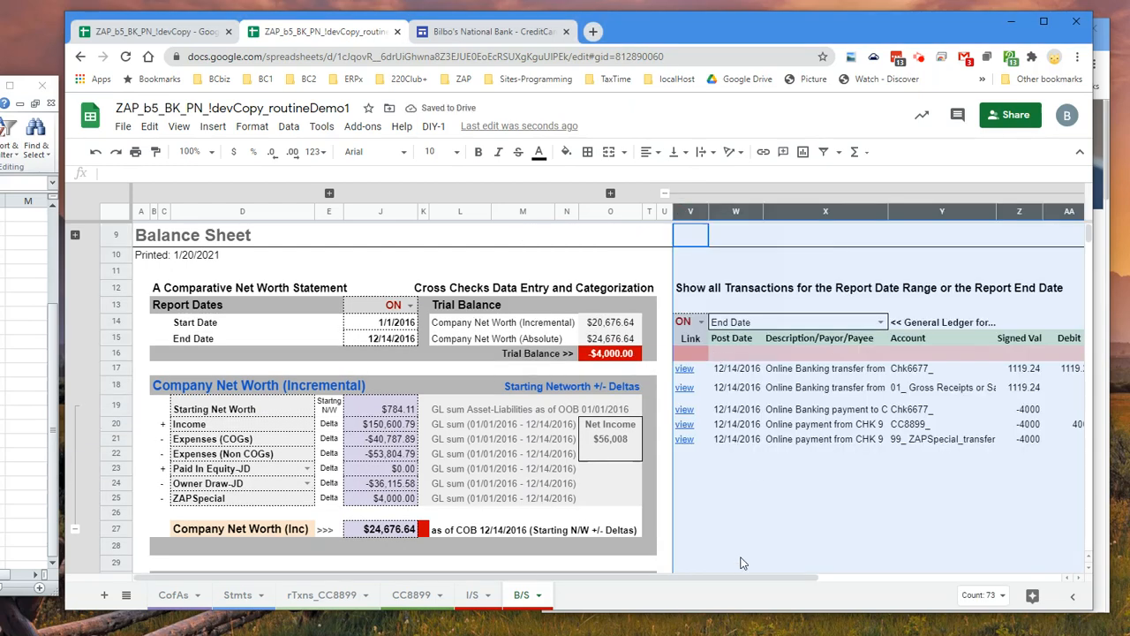
pyautogui.moveTo(739, 576); pyautogui.dragTo(873, 575)
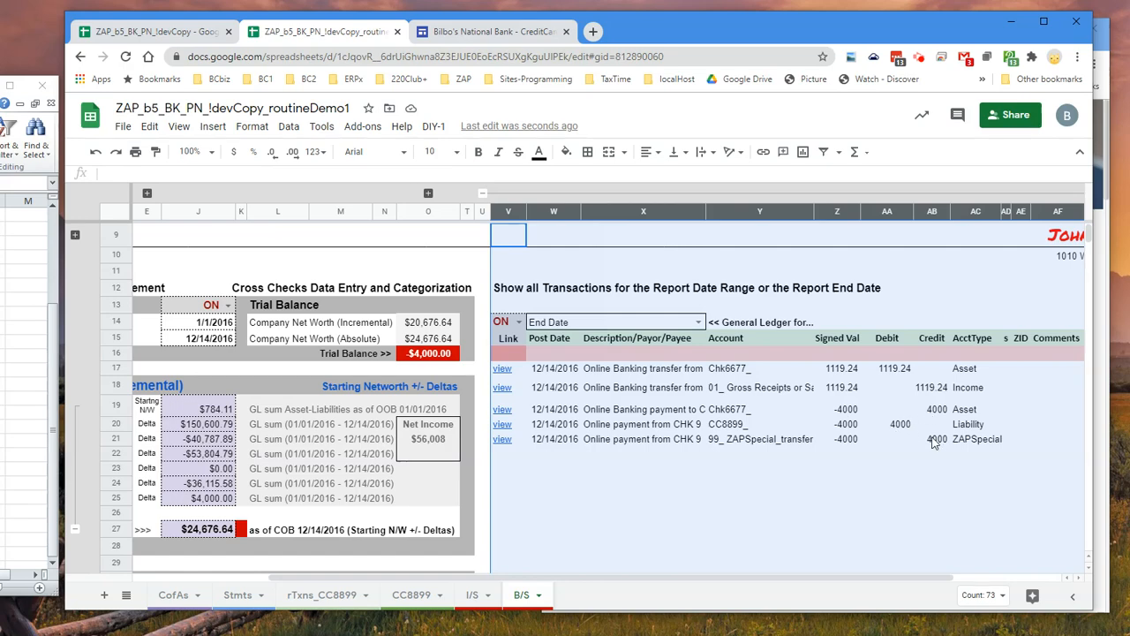
pyautogui.click(318, 595)
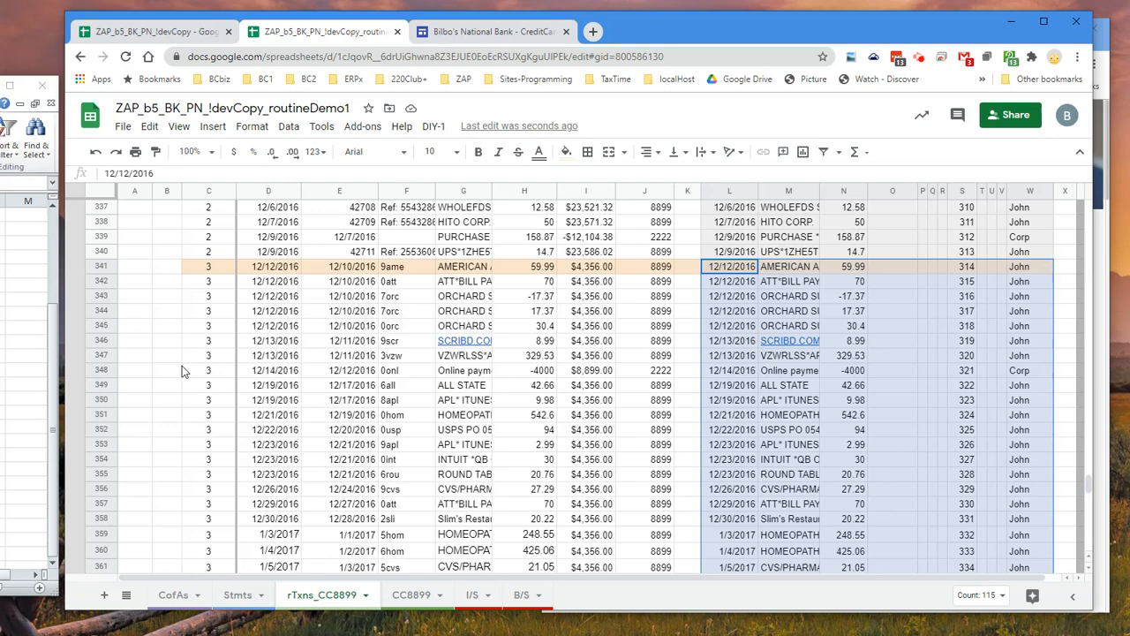
pyautogui.click(101, 370)
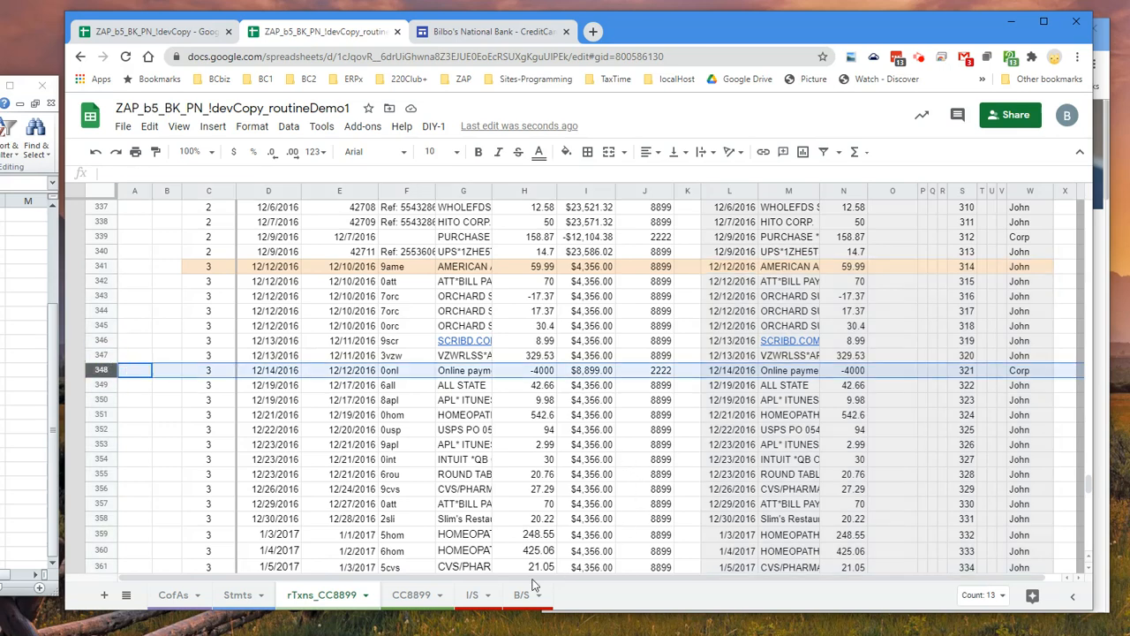
# Back in B/S, follow the ledger link of the 99_ ZAPSpecial_transfer payment to its source row 333 in CC8899
pyautogui.click(473, 595)
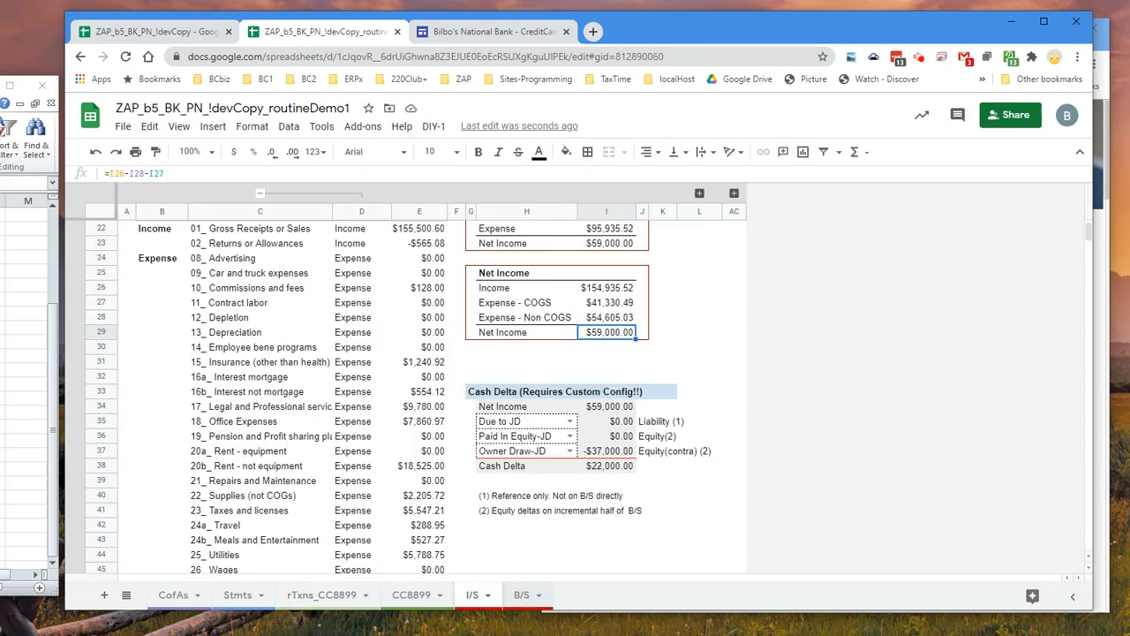
pyautogui.click(522, 595)
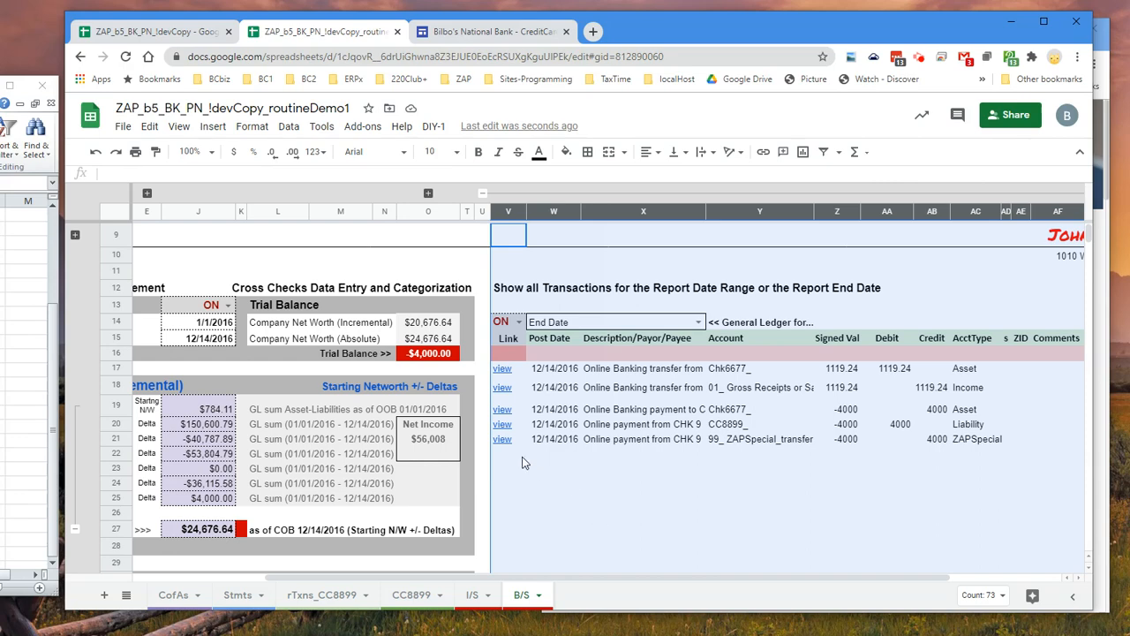
pyautogui.click(503, 426)
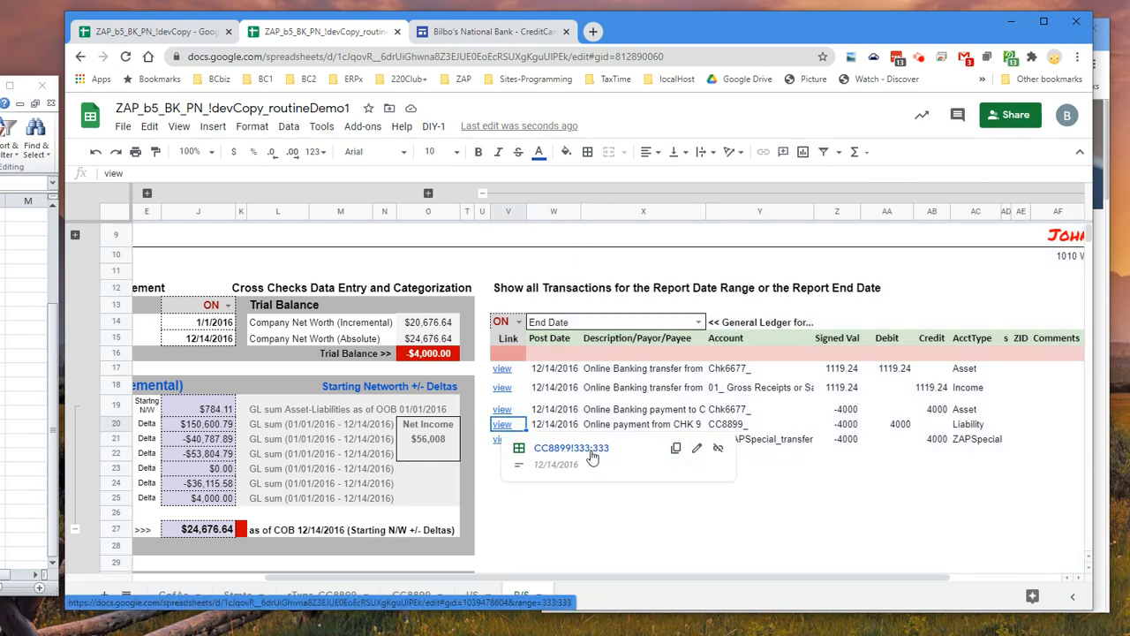
pyautogui.click(605, 501)
pyautogui.click(510, 440)
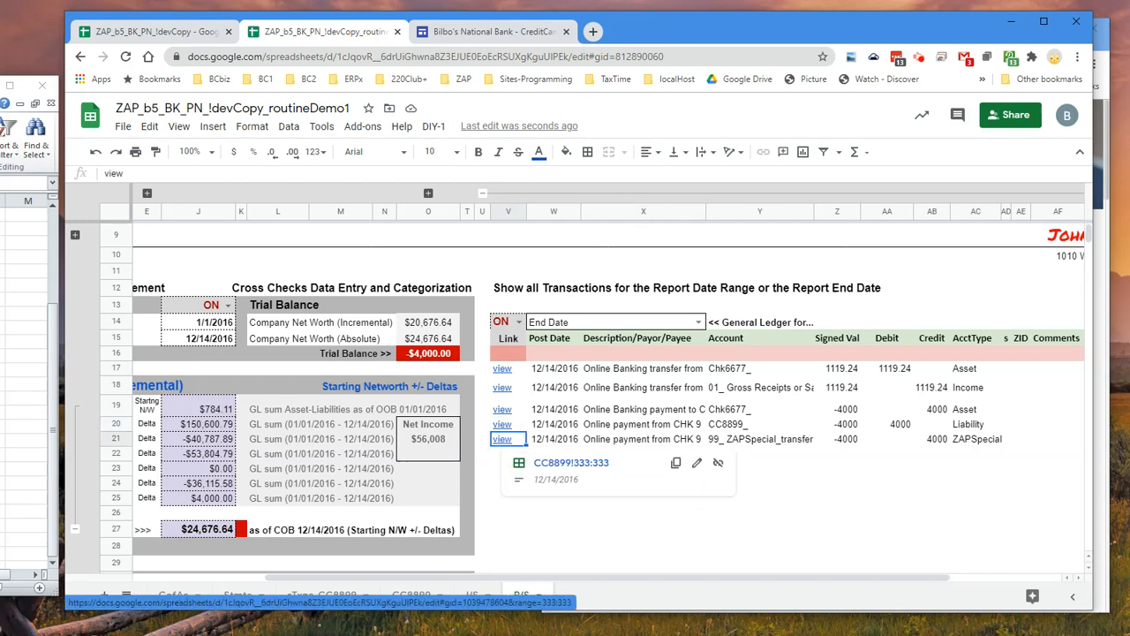
pyautogui.click(572, 463)
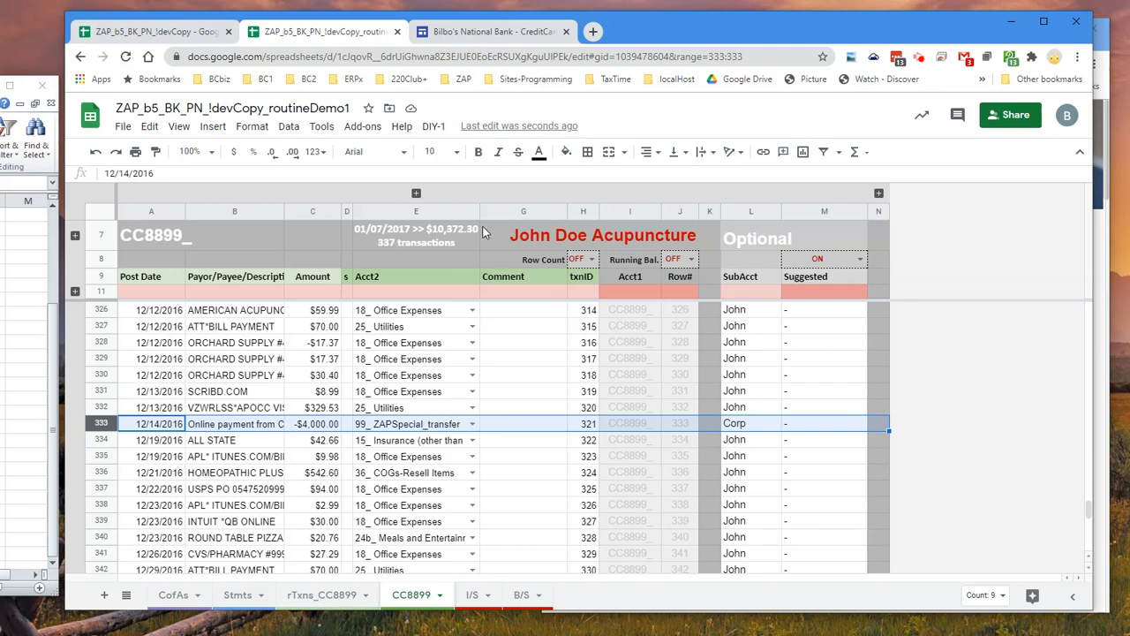
# Widen the Acct2 column in CC8899 and set Acct2 of the online payment in row 333 to Chk6677_
pyautogui.moveTo(478, 215); pyautogui.dragTo(503, 213)
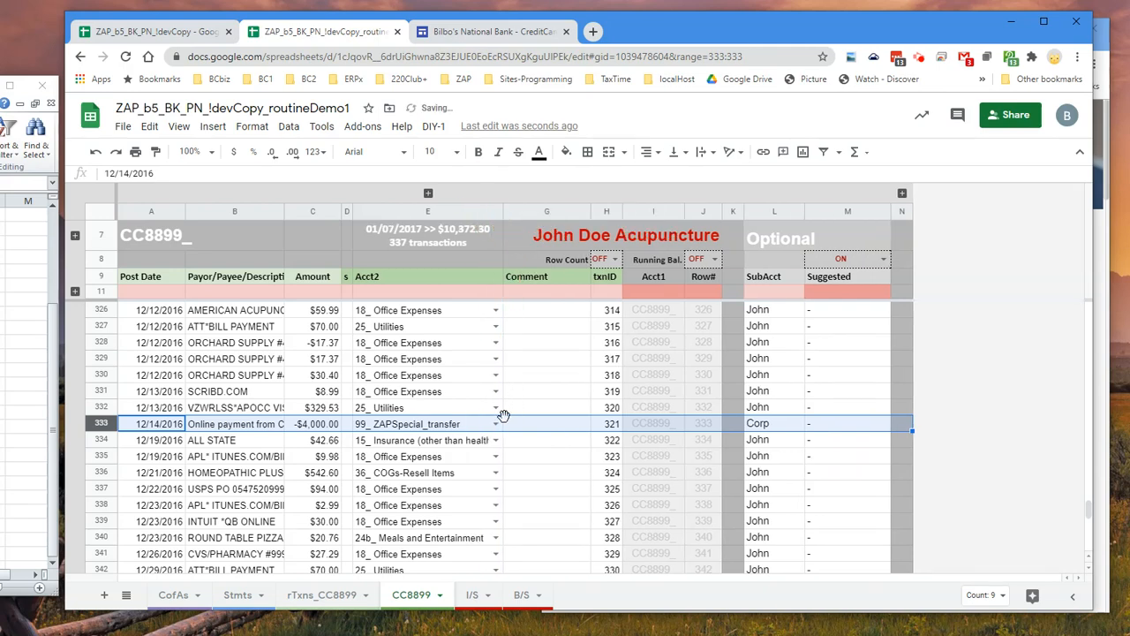
pyautogui.click(495, 424)
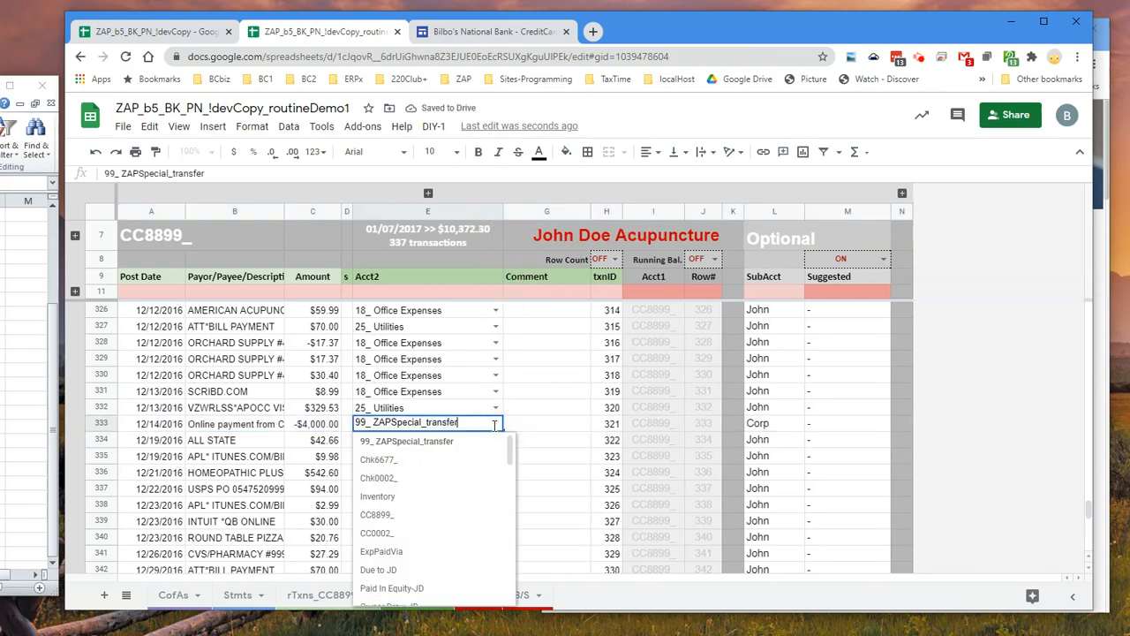
pyautogui.click(432, 460)
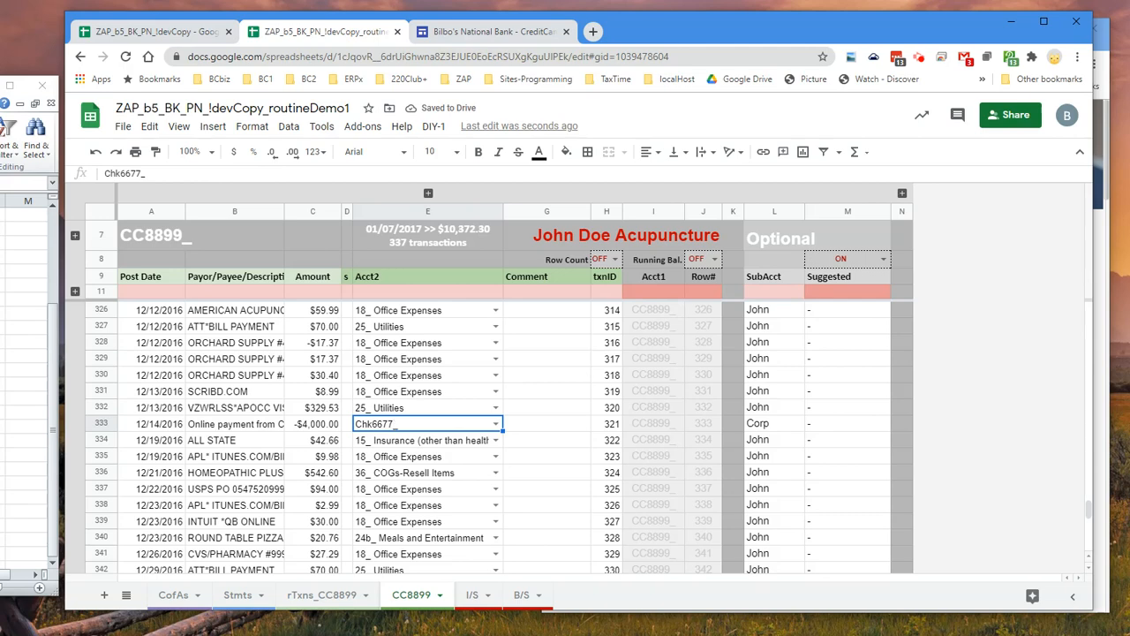
# Recheck the Trial Balance and the General Ledger entries for the End Date in B/S
pyautogui.click(521, 596)
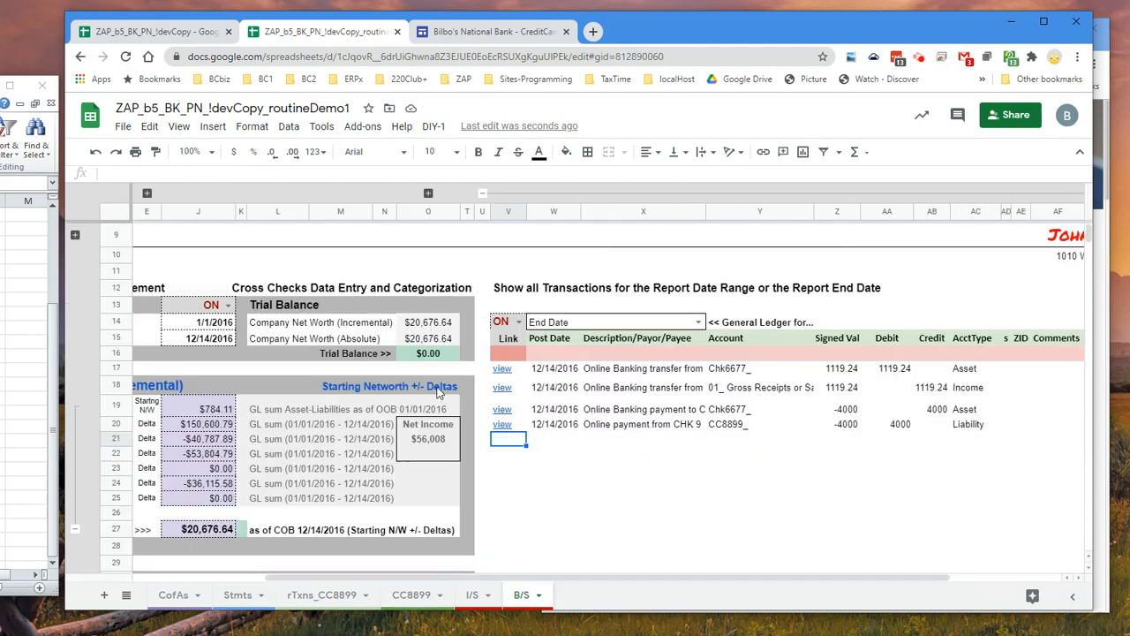
pyautogui.moveTo(549, 579); pyautogui.dragTo(398, 589)
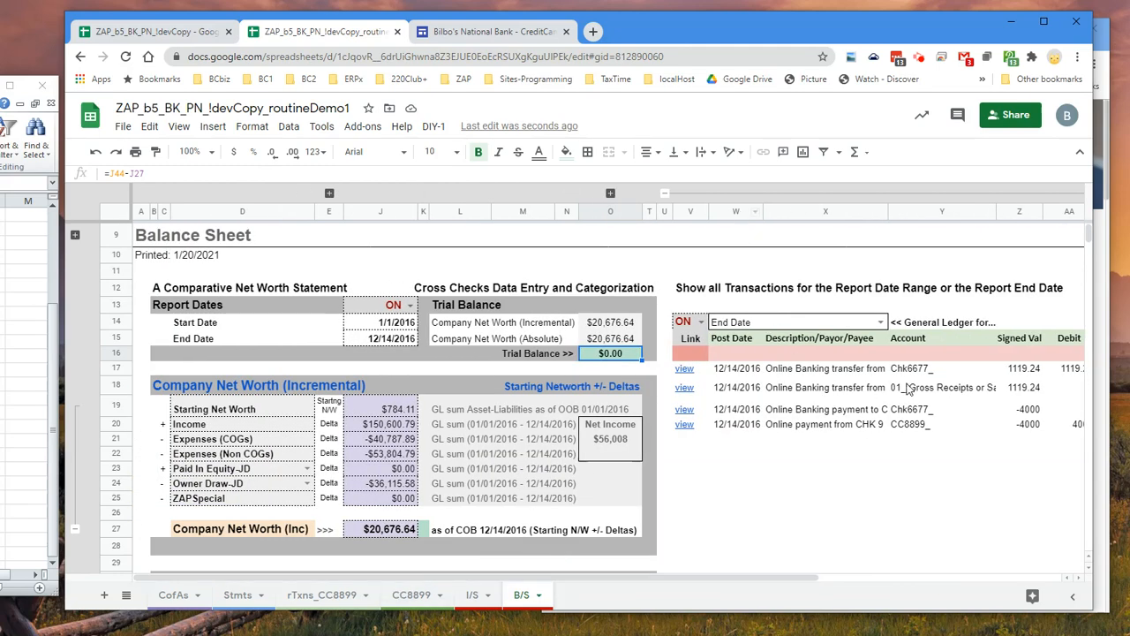
pyautogui.moveTo(703, 579); pyautogui.dragTo(874, 577)
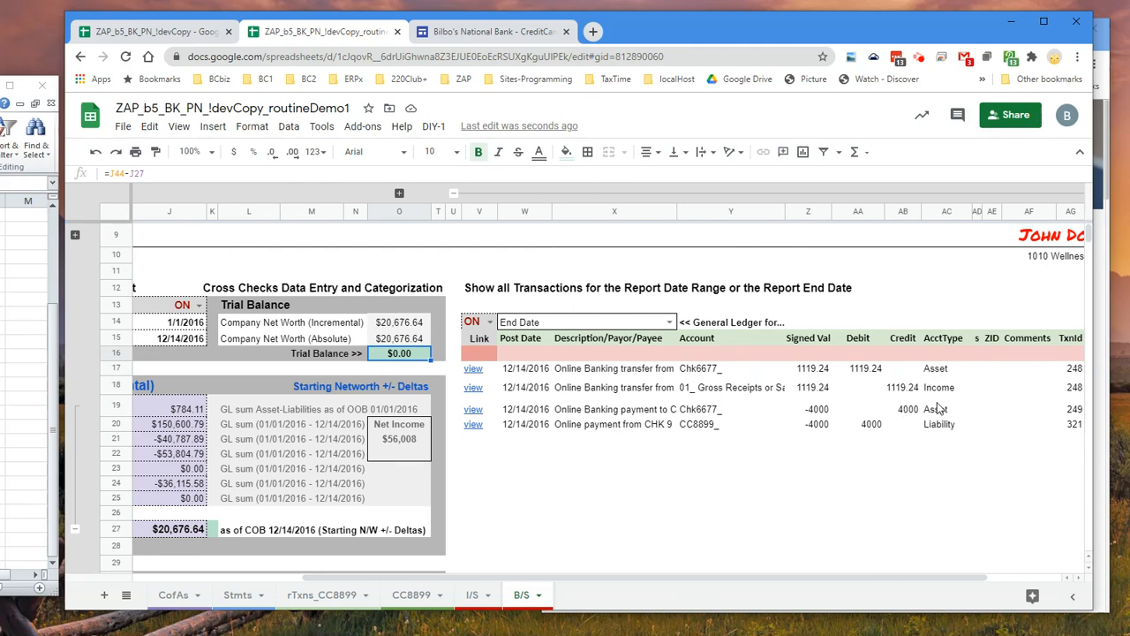
# Collapse the General Ledger transaction columns in B/S and set the report End Date to 12/31/2016
pyautogui.moveTo(805, 579); pyautogui.dragTo(622, 585)
pyautogui.click(809, 195)
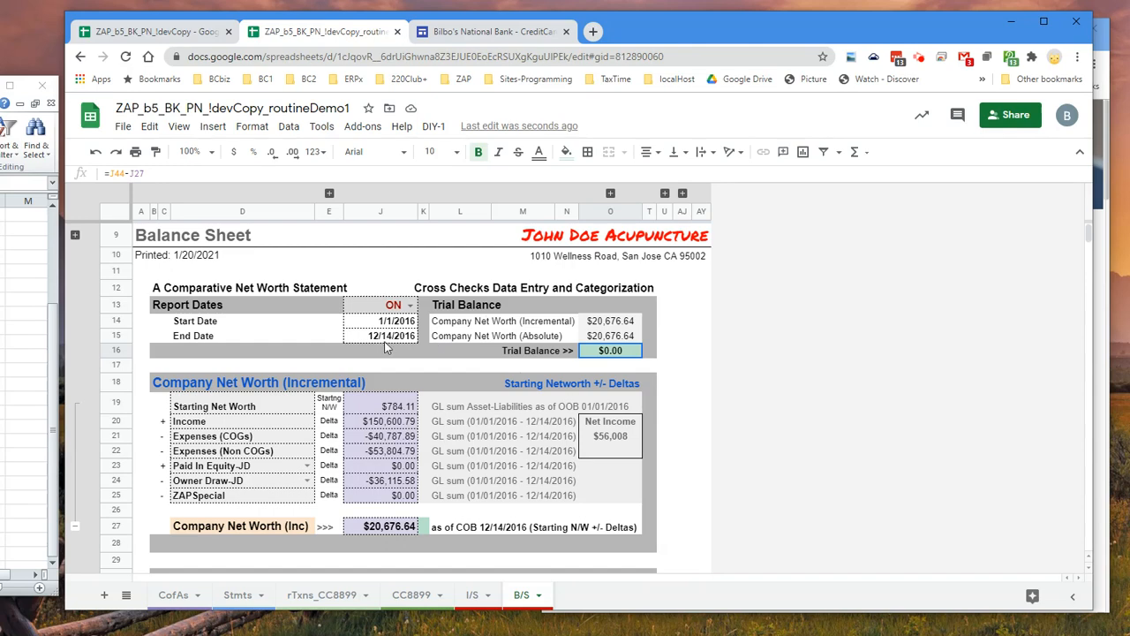
pyautogui.doubleClick(385, 337)
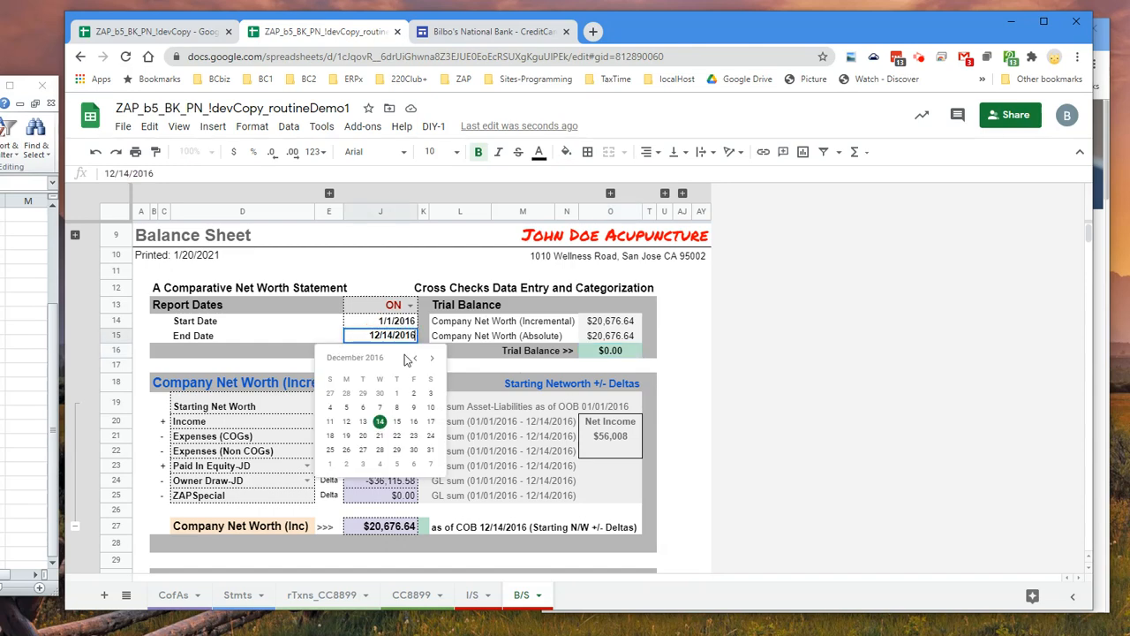
pyautogui.click(430, 450)
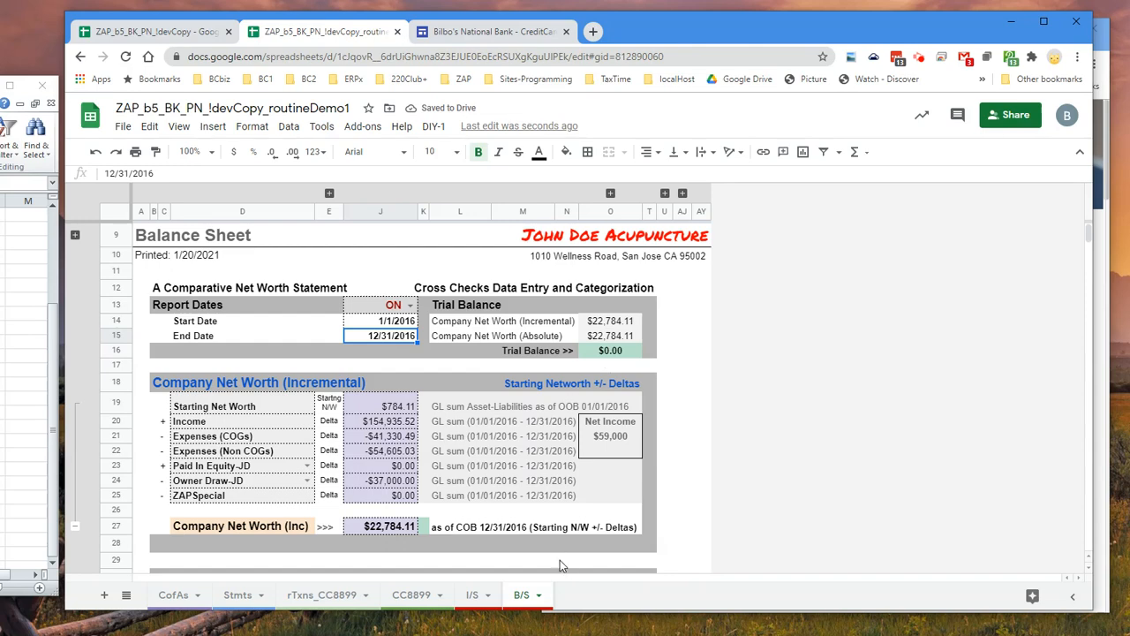
# Compare the latest statement end dates of CC8899_ and Chk6677_ in Stmts, expanding the Chk6677_ section, and return to B/S
pyautogui.click(238, 594)
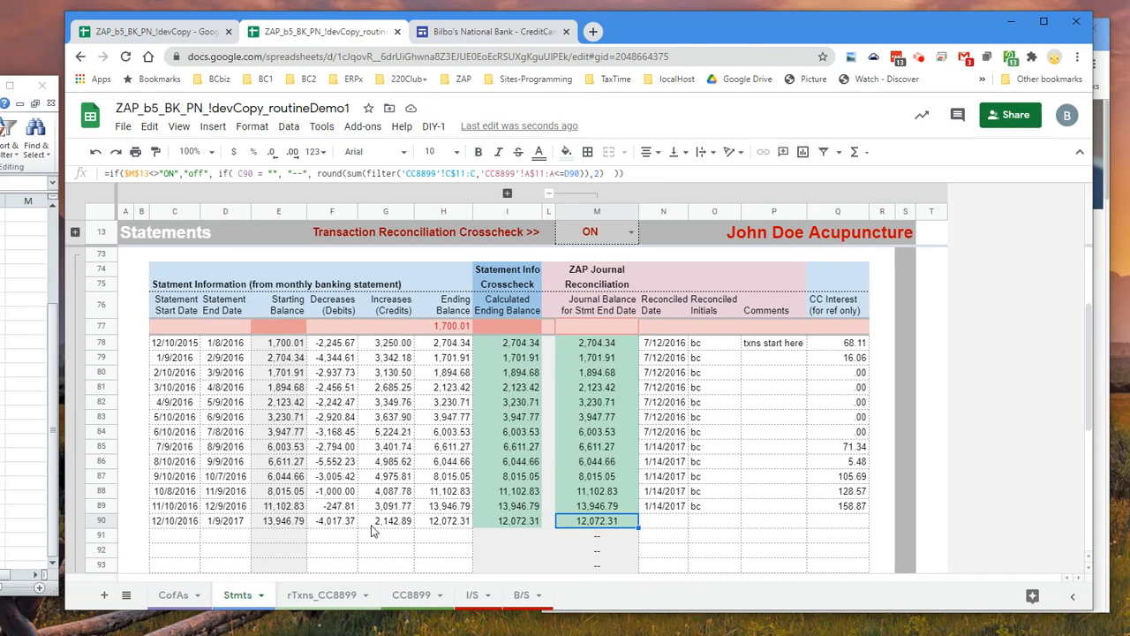
pyautogui.click(231, 528)
pyautogui.scroll(5, 220, 494)
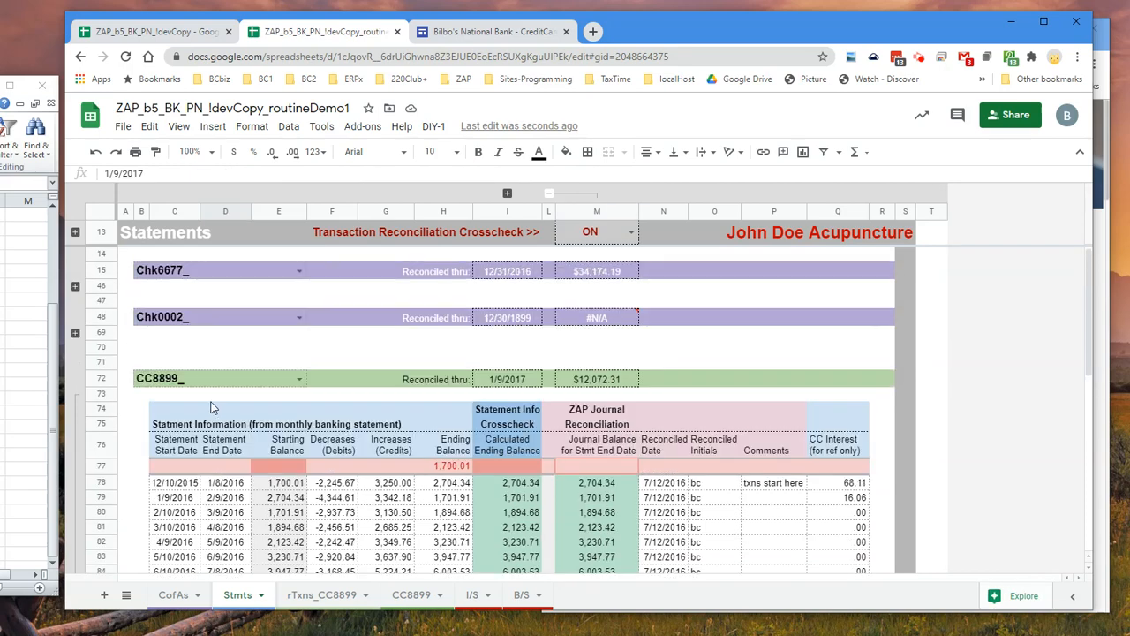
pyautogui.click(75, 286)
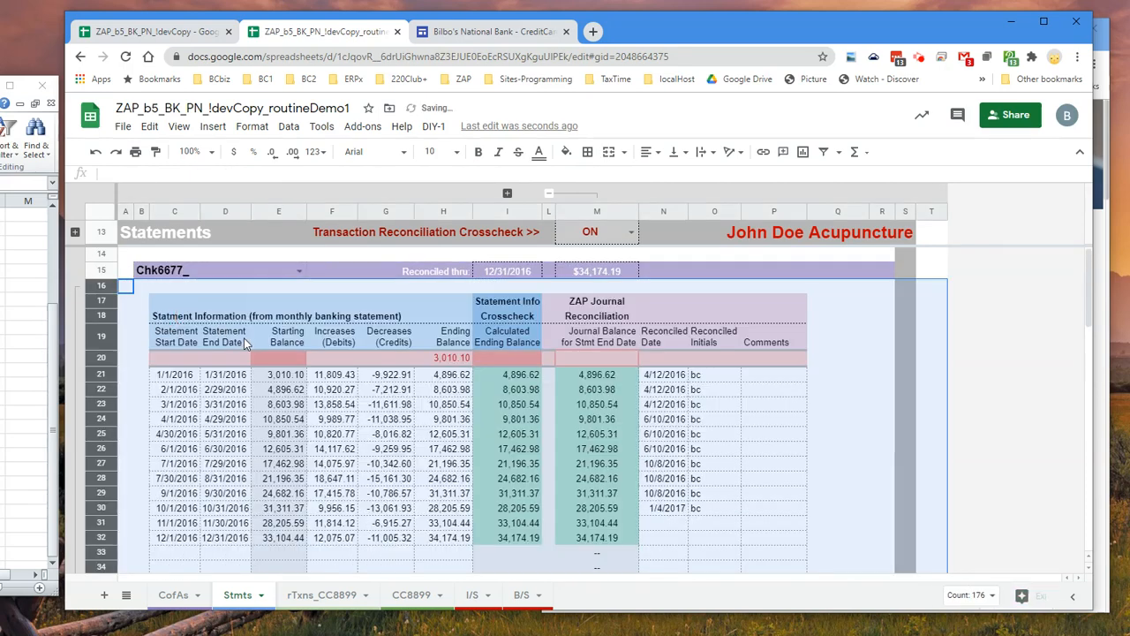
pyautogui.click(225, 536)
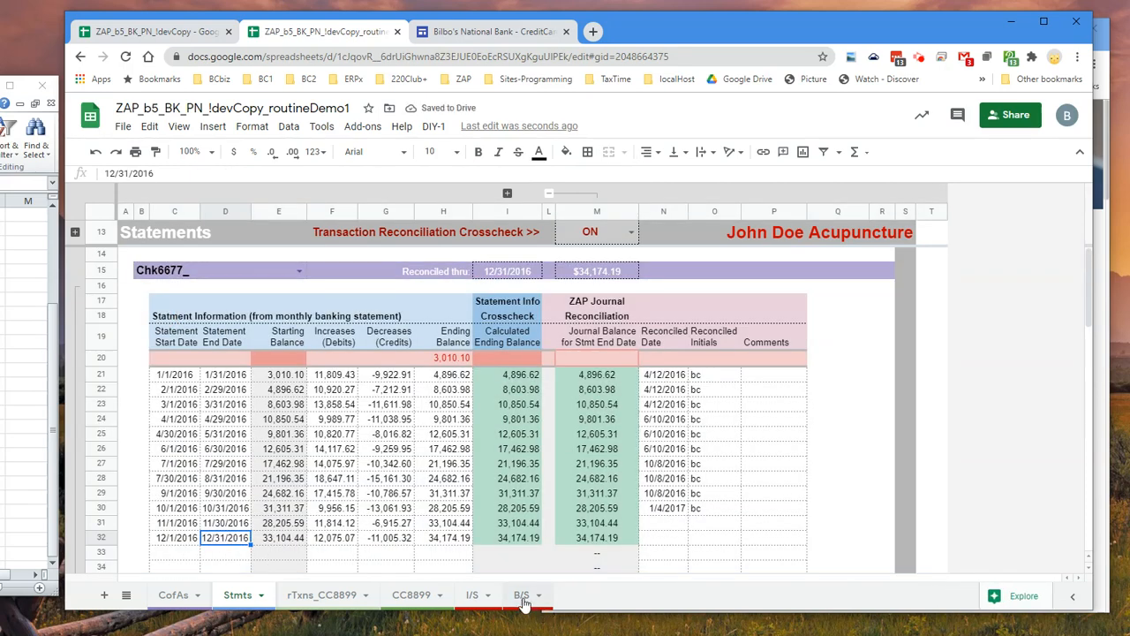
pyautogui.click(521, 596)
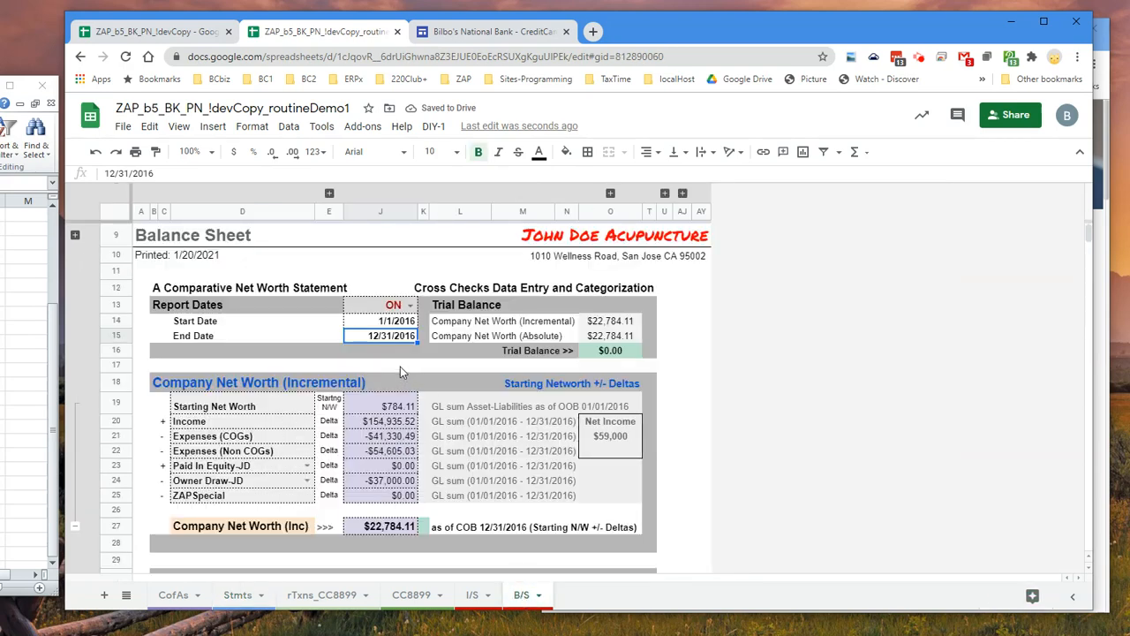